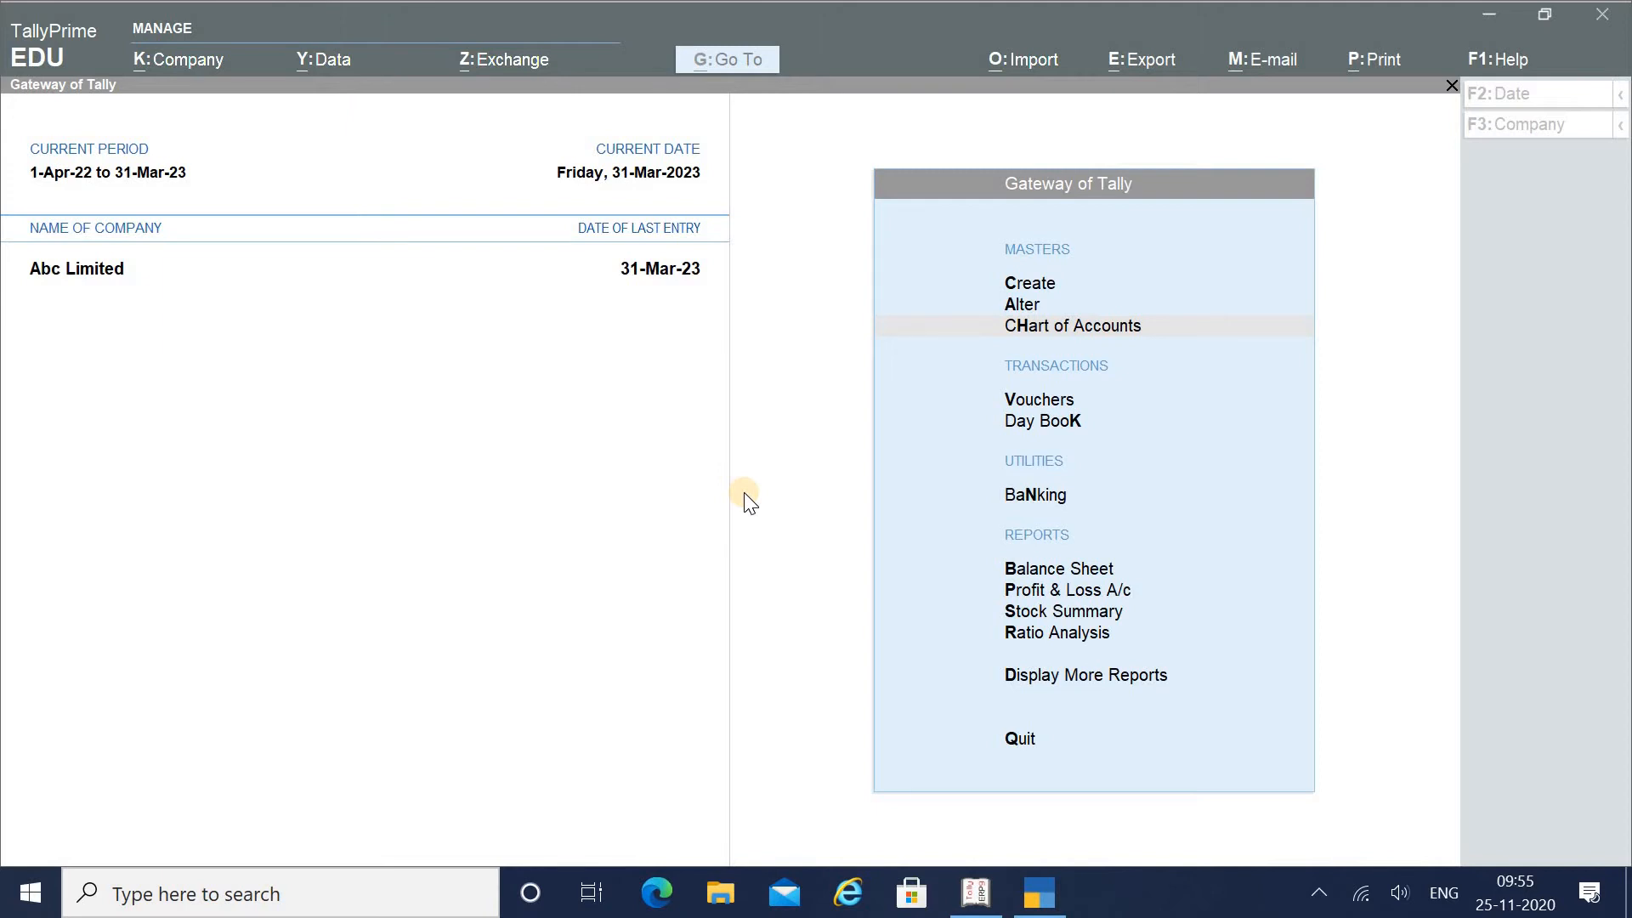
From the master creation list, go to the Company menu's Create option for a new company
click(1034, 284)
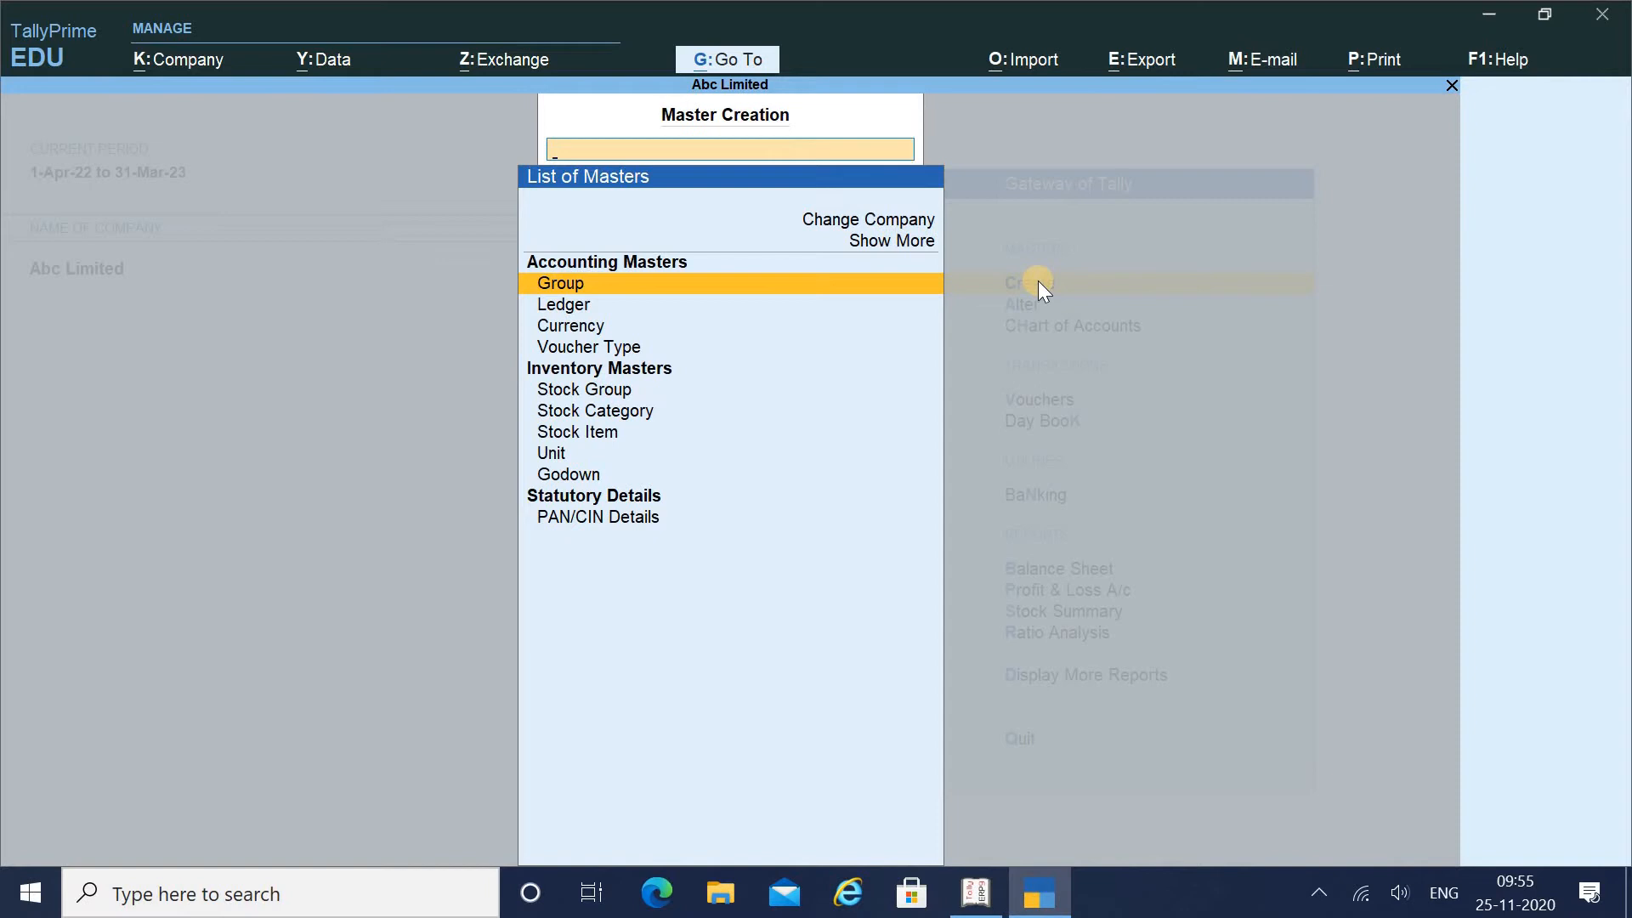
click(161, 75)
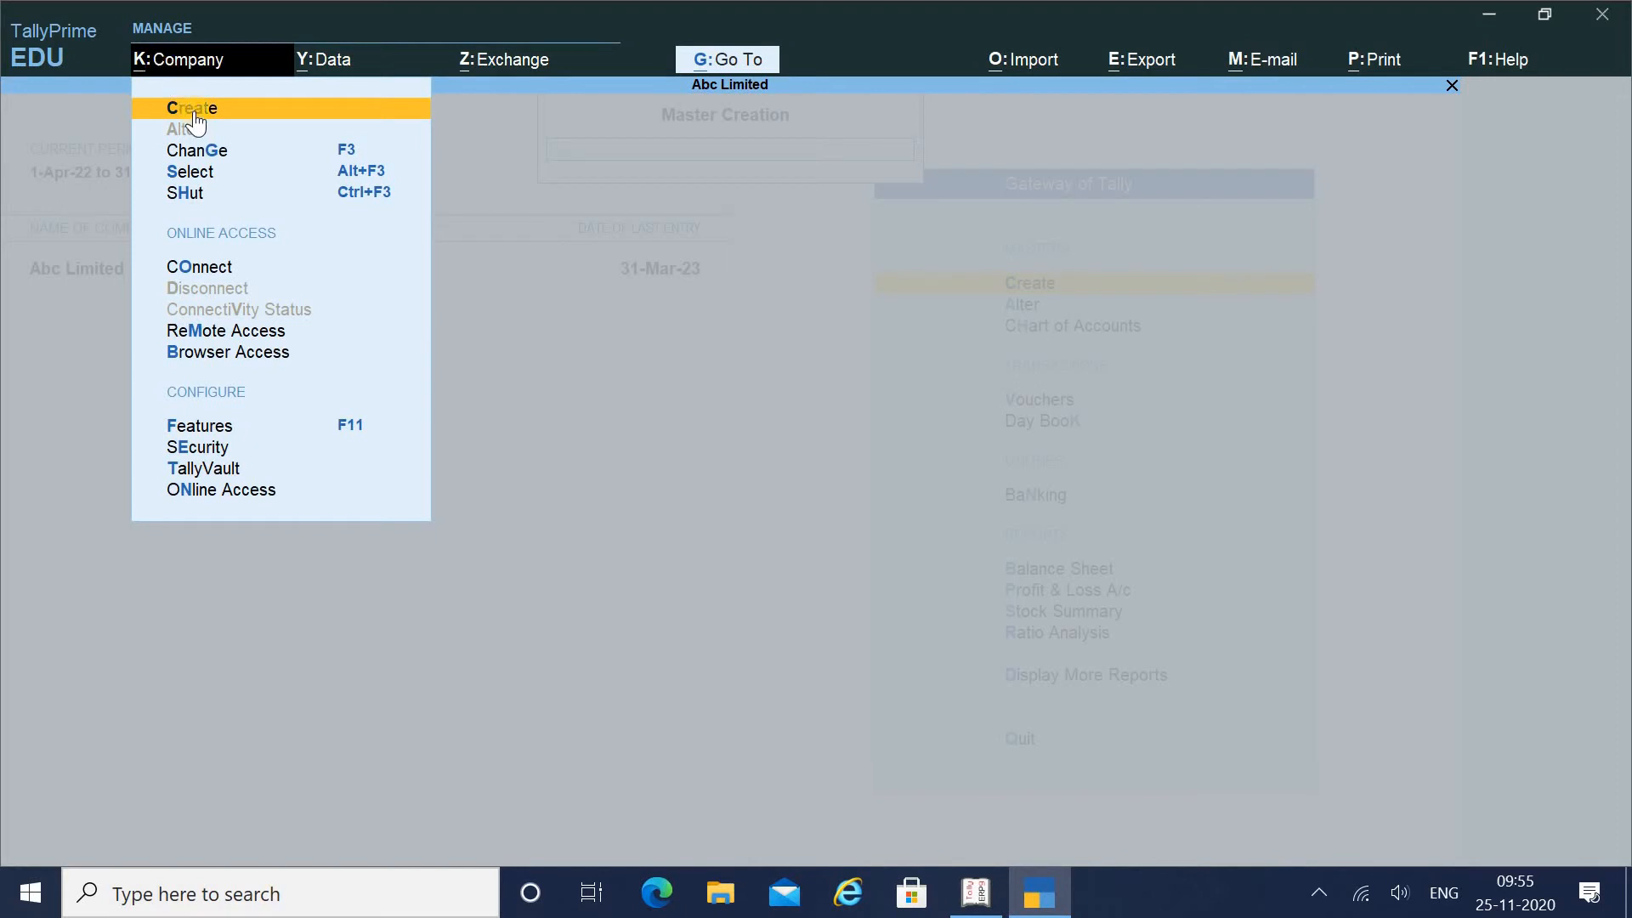
click(194, 108)
Name the new company 'Neha Pvt Ltd' and keep the matching mailing name
click(194, 109)
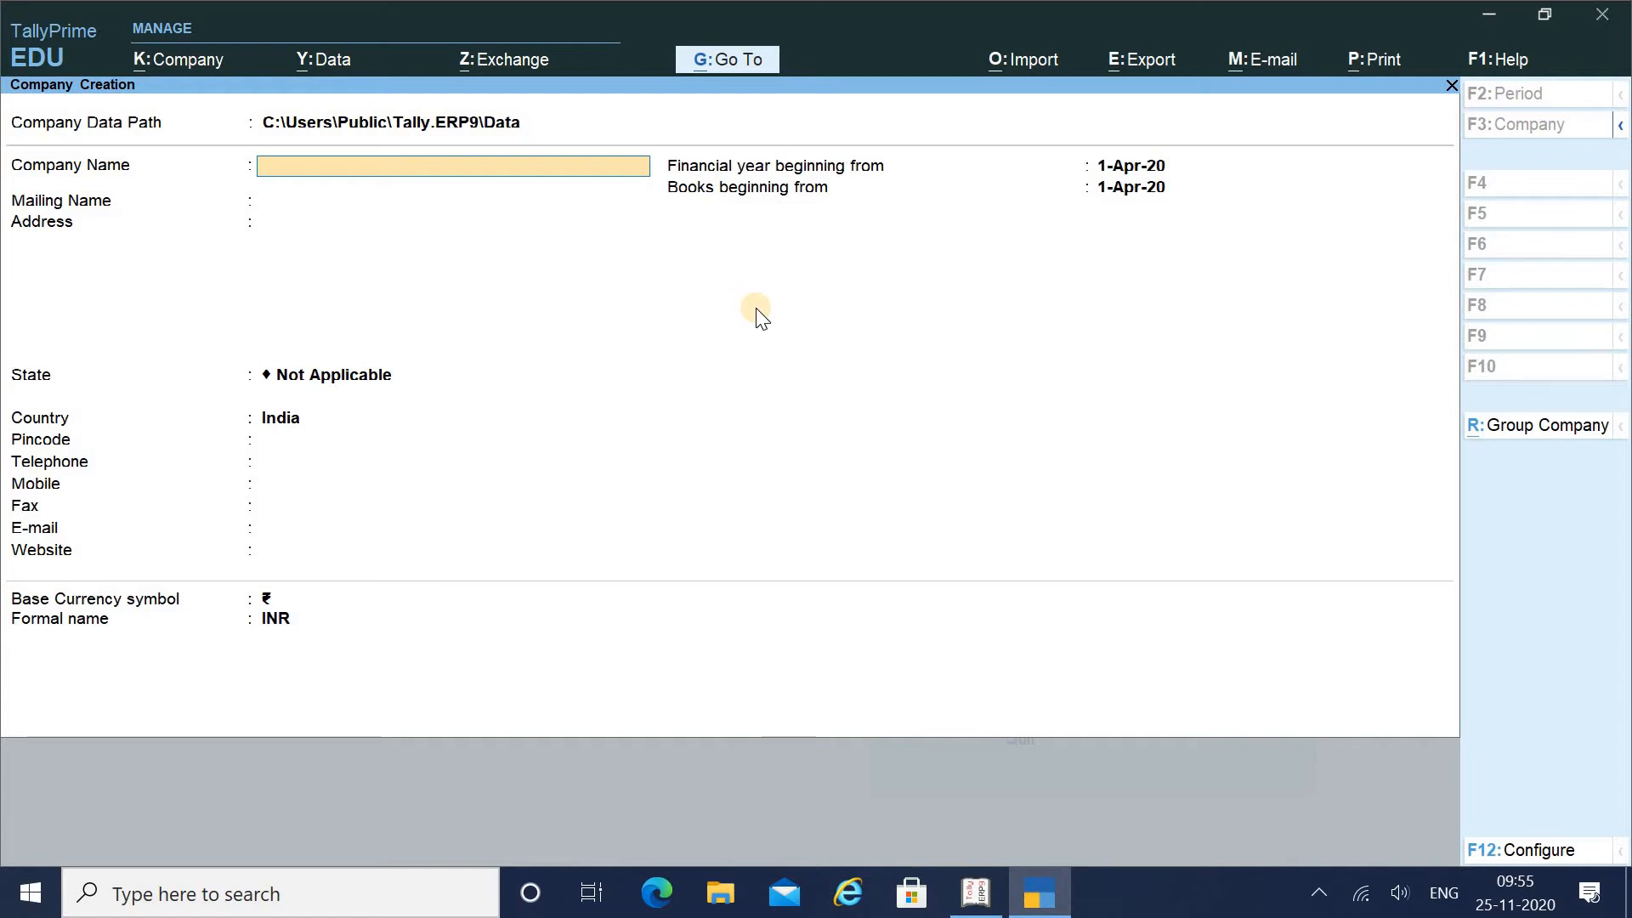
text(Neha Pvt Ltd)
key(Return)
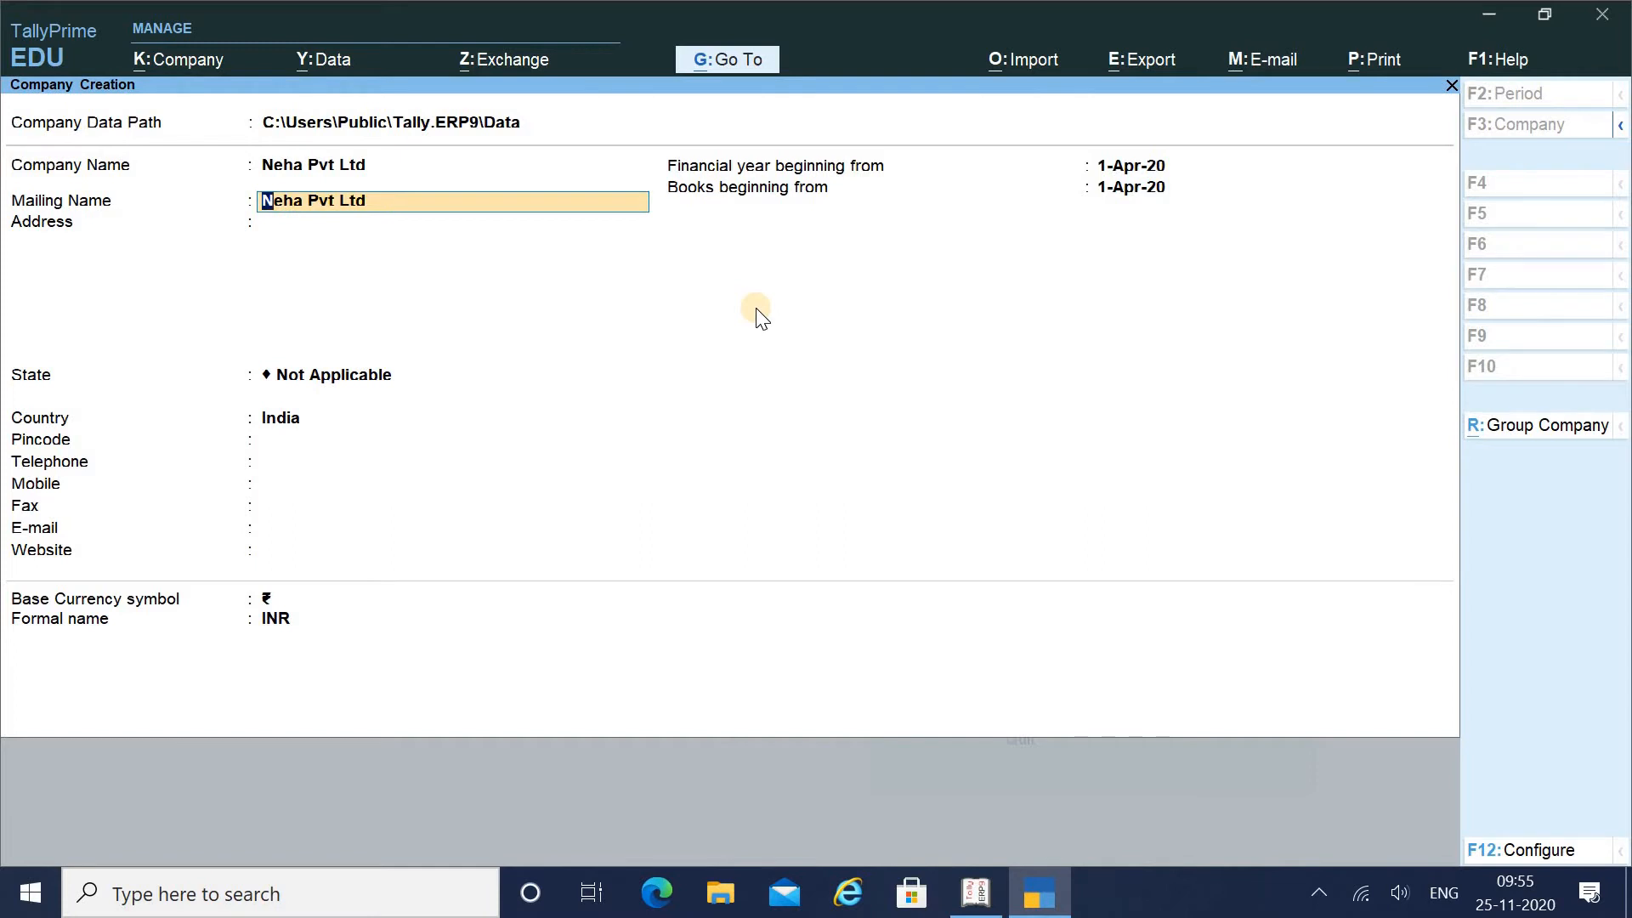
key(Return)
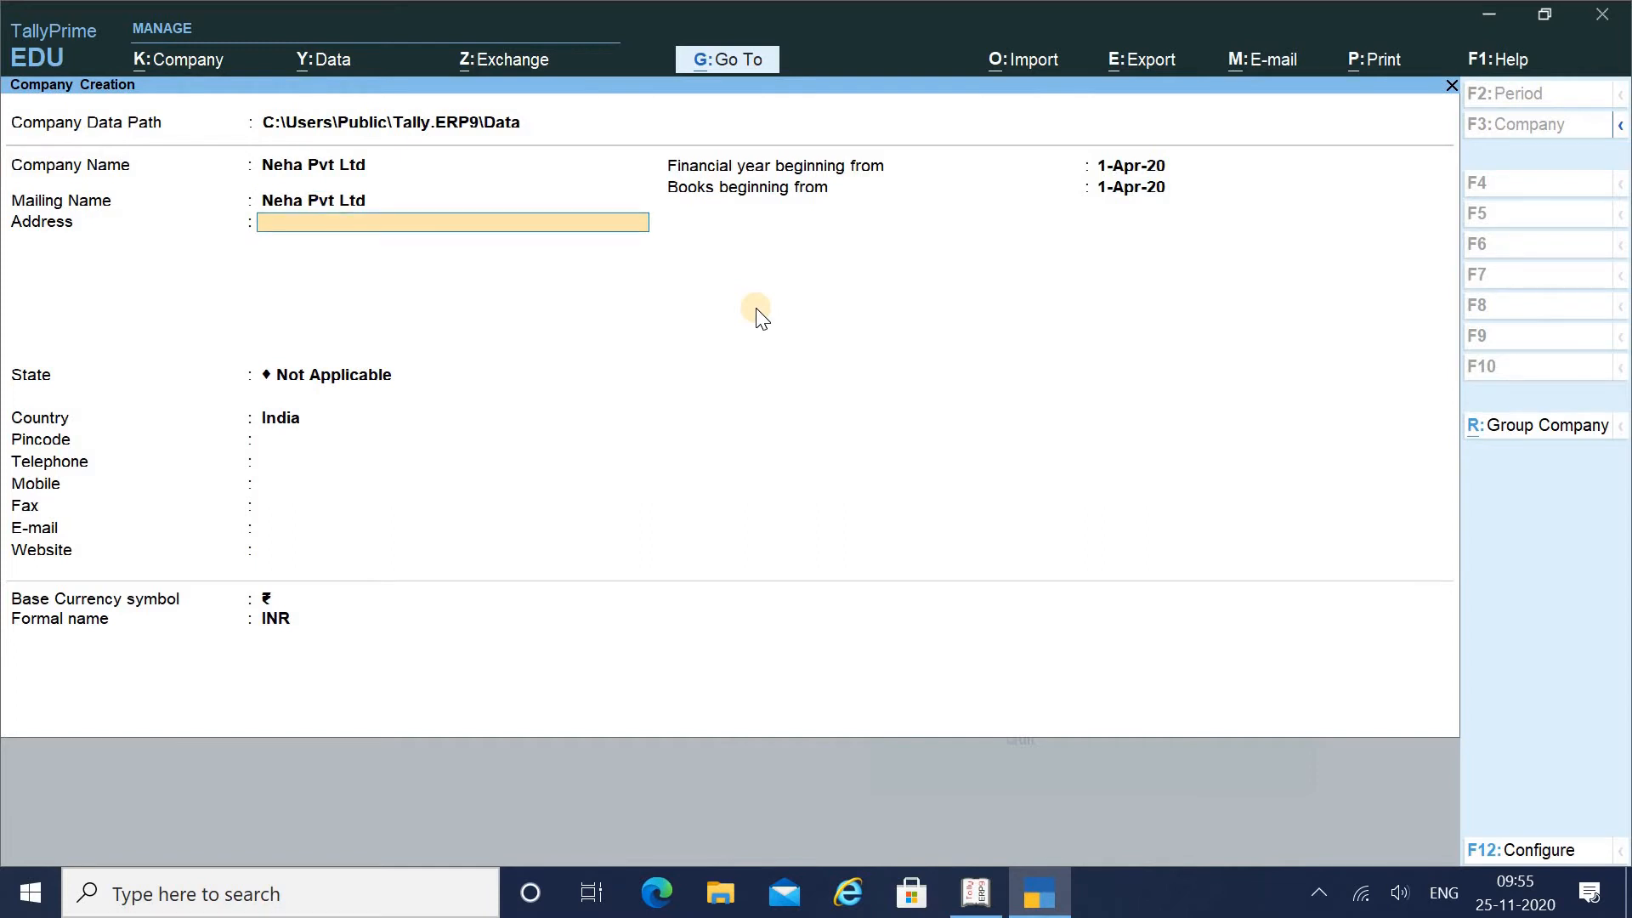
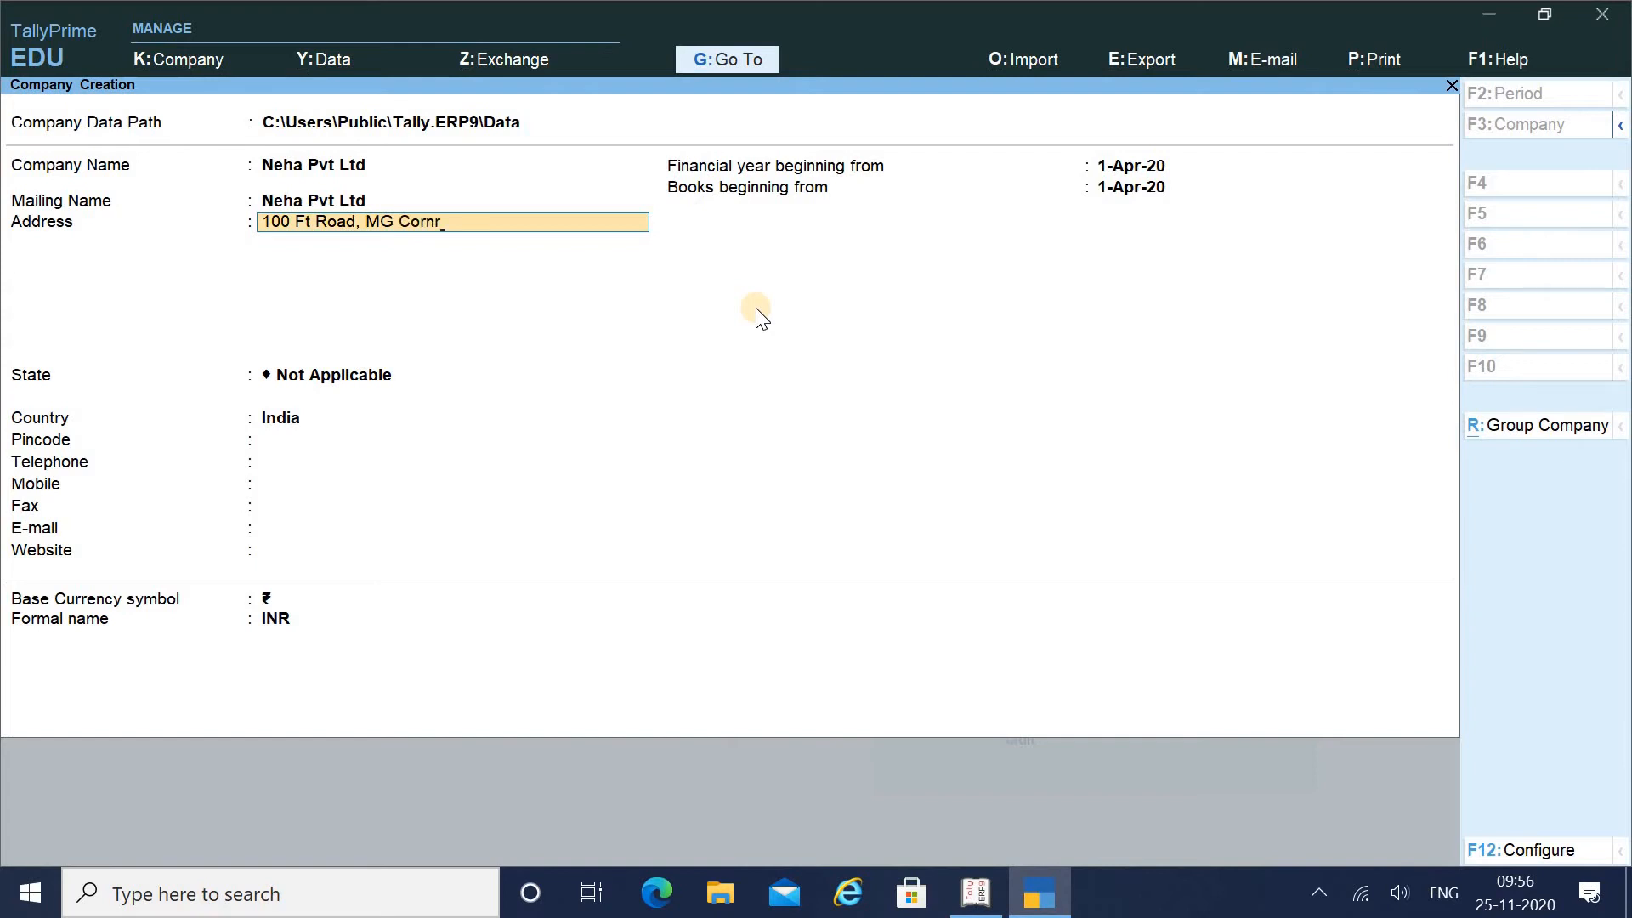
Enter the company's two-line postal address, correcting a typo in the first line
key(Return)
text(Pune)
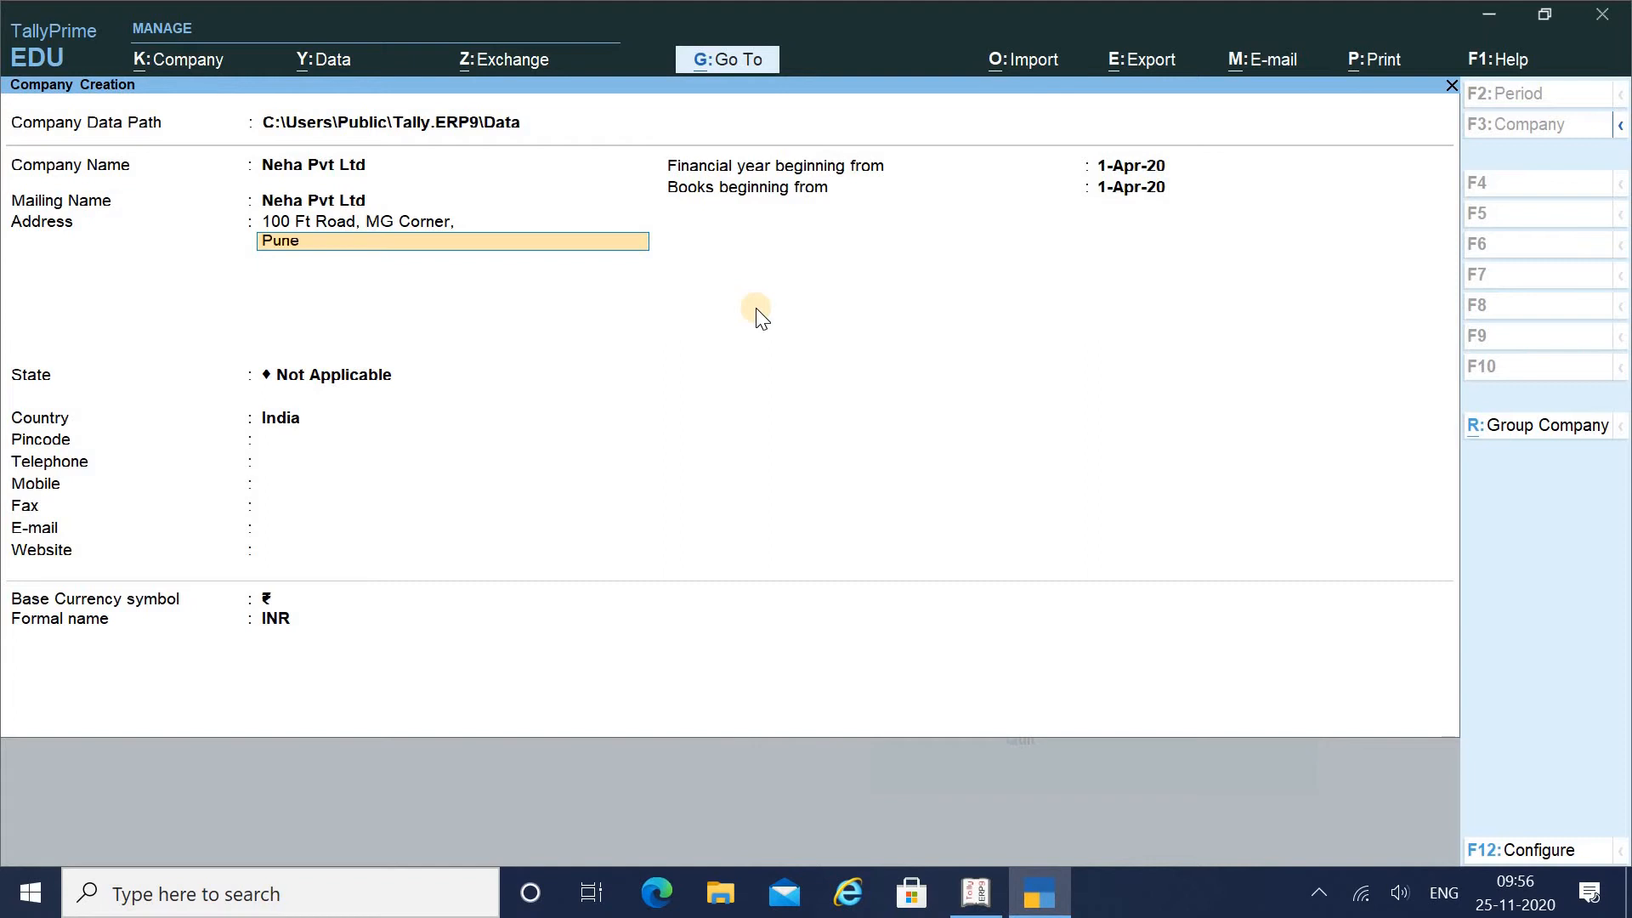
key(Return)
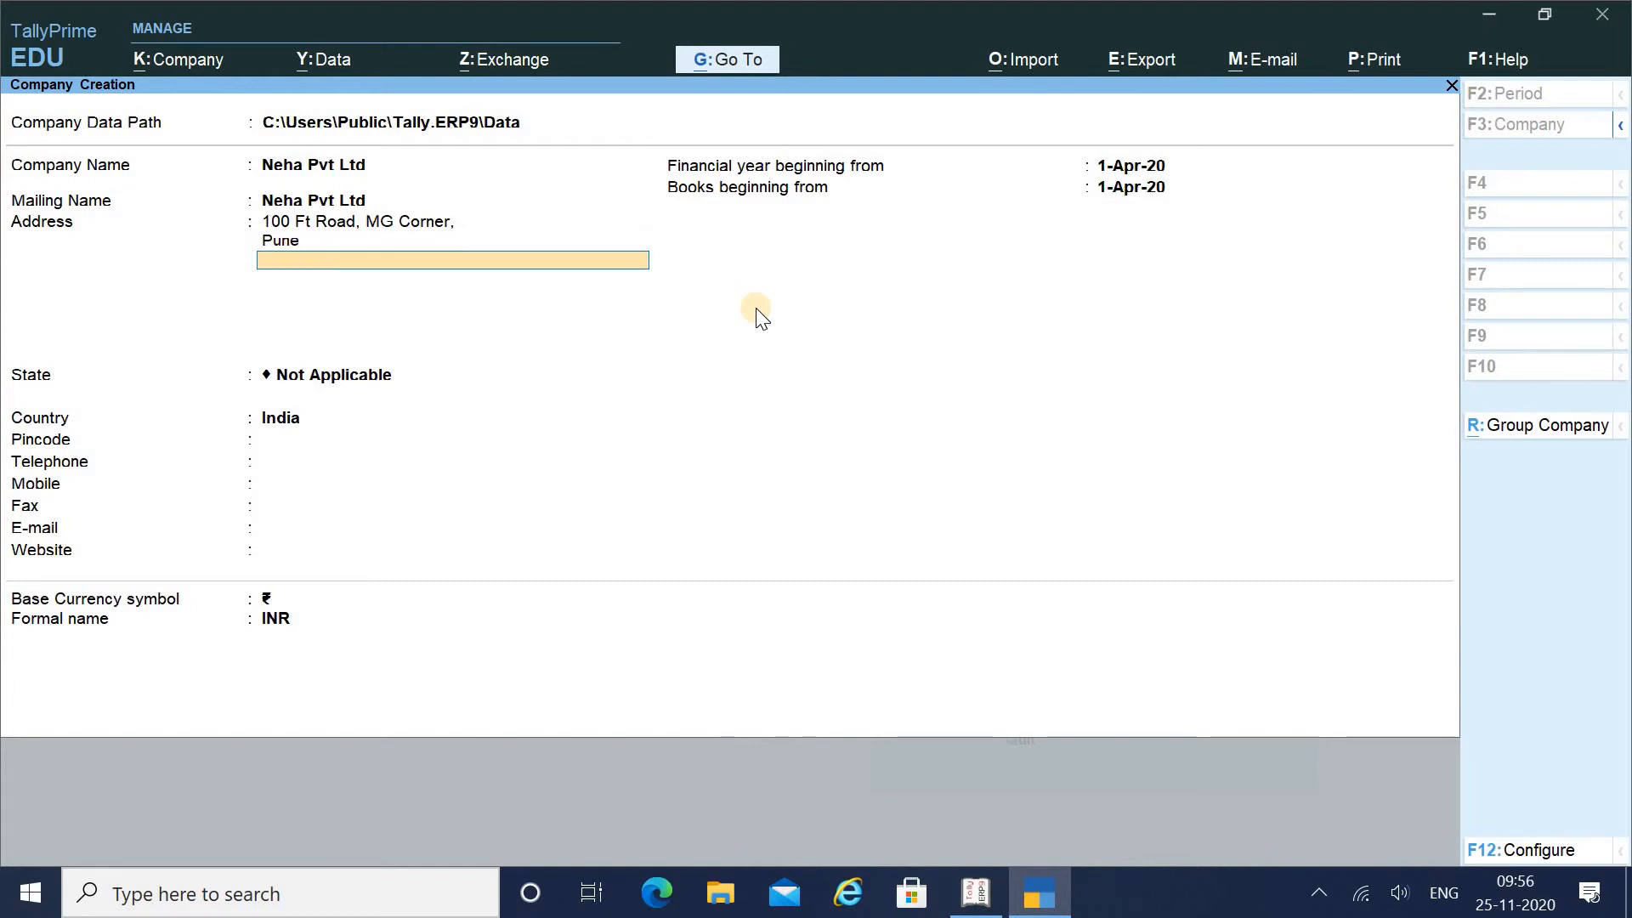
key(Return)
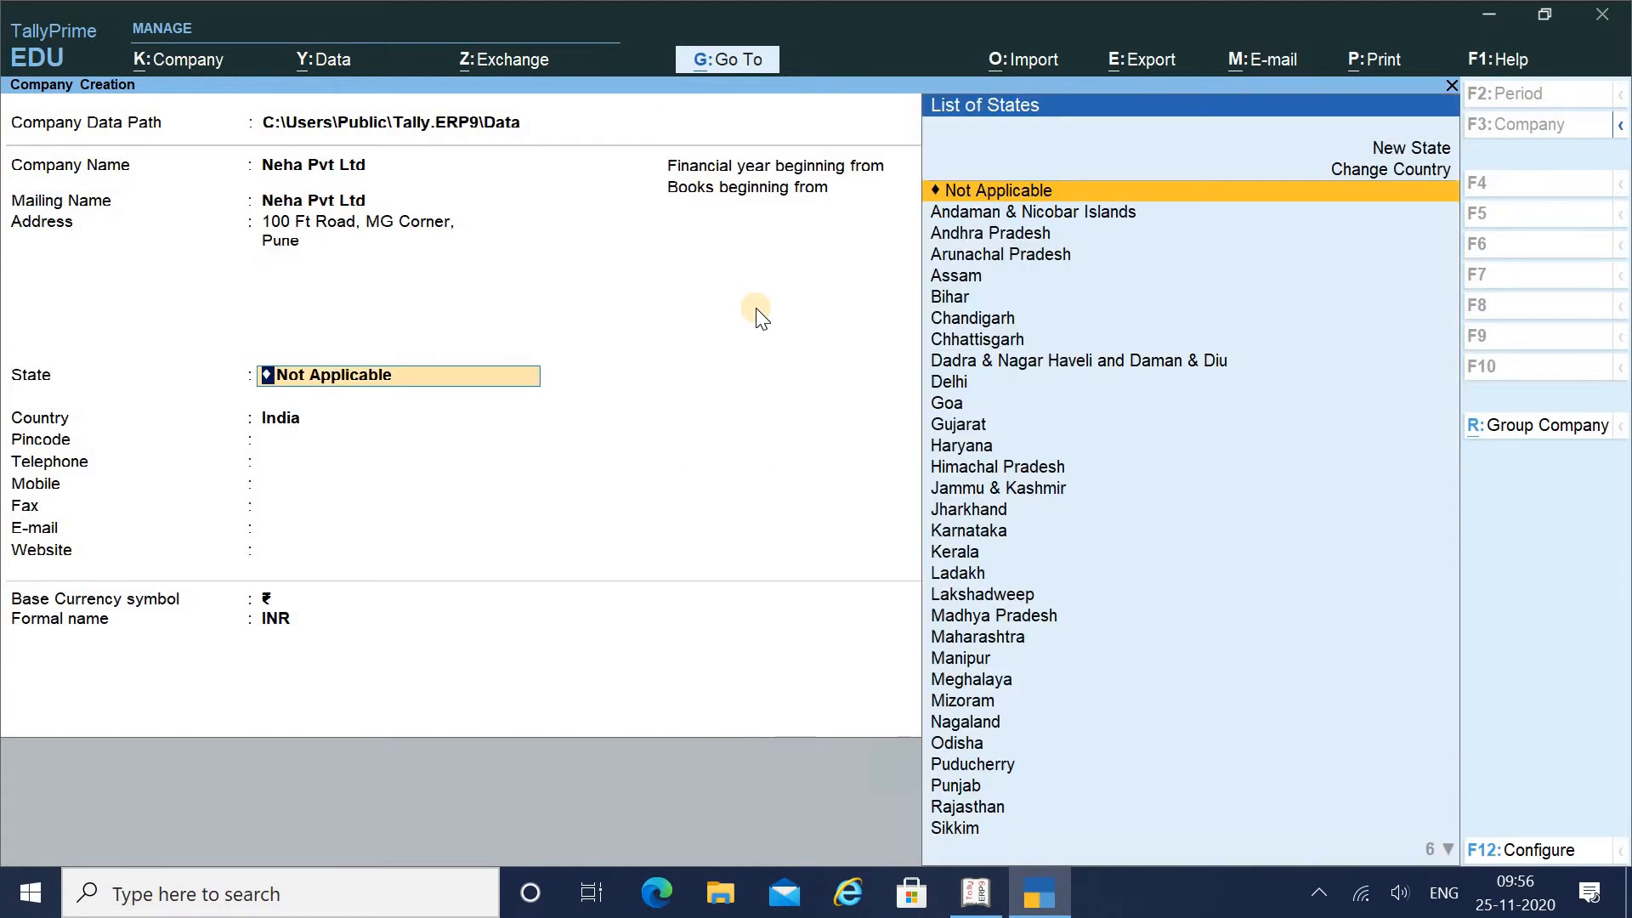
Set the state to Maharashtra and enter the company's pincode
text(Mah)
key(Return)
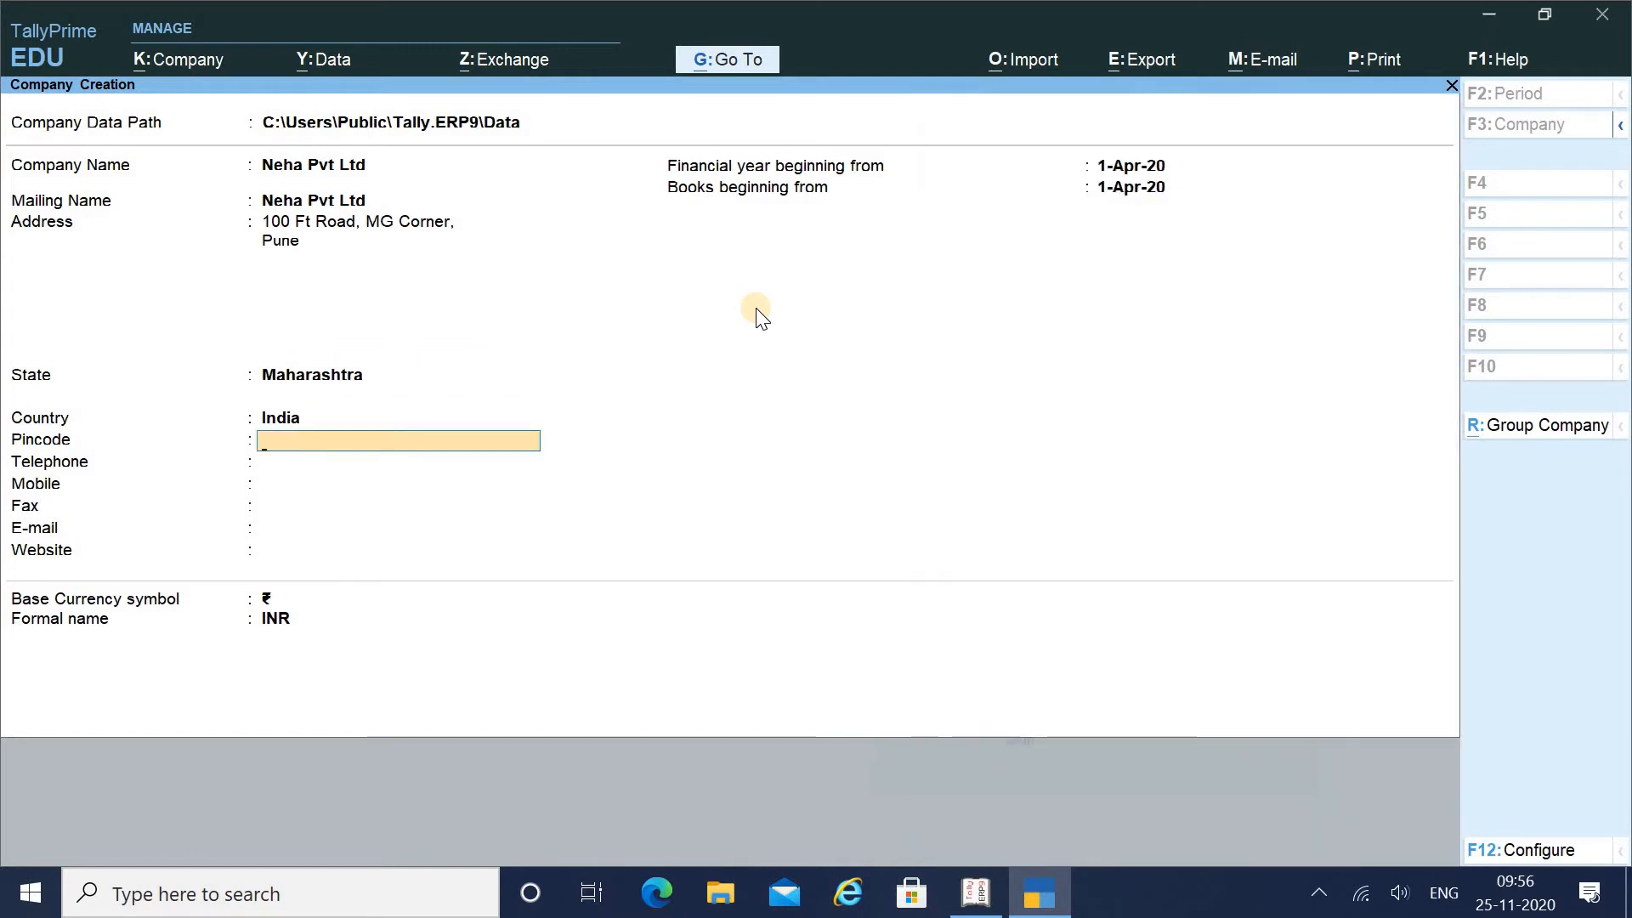
text(411)
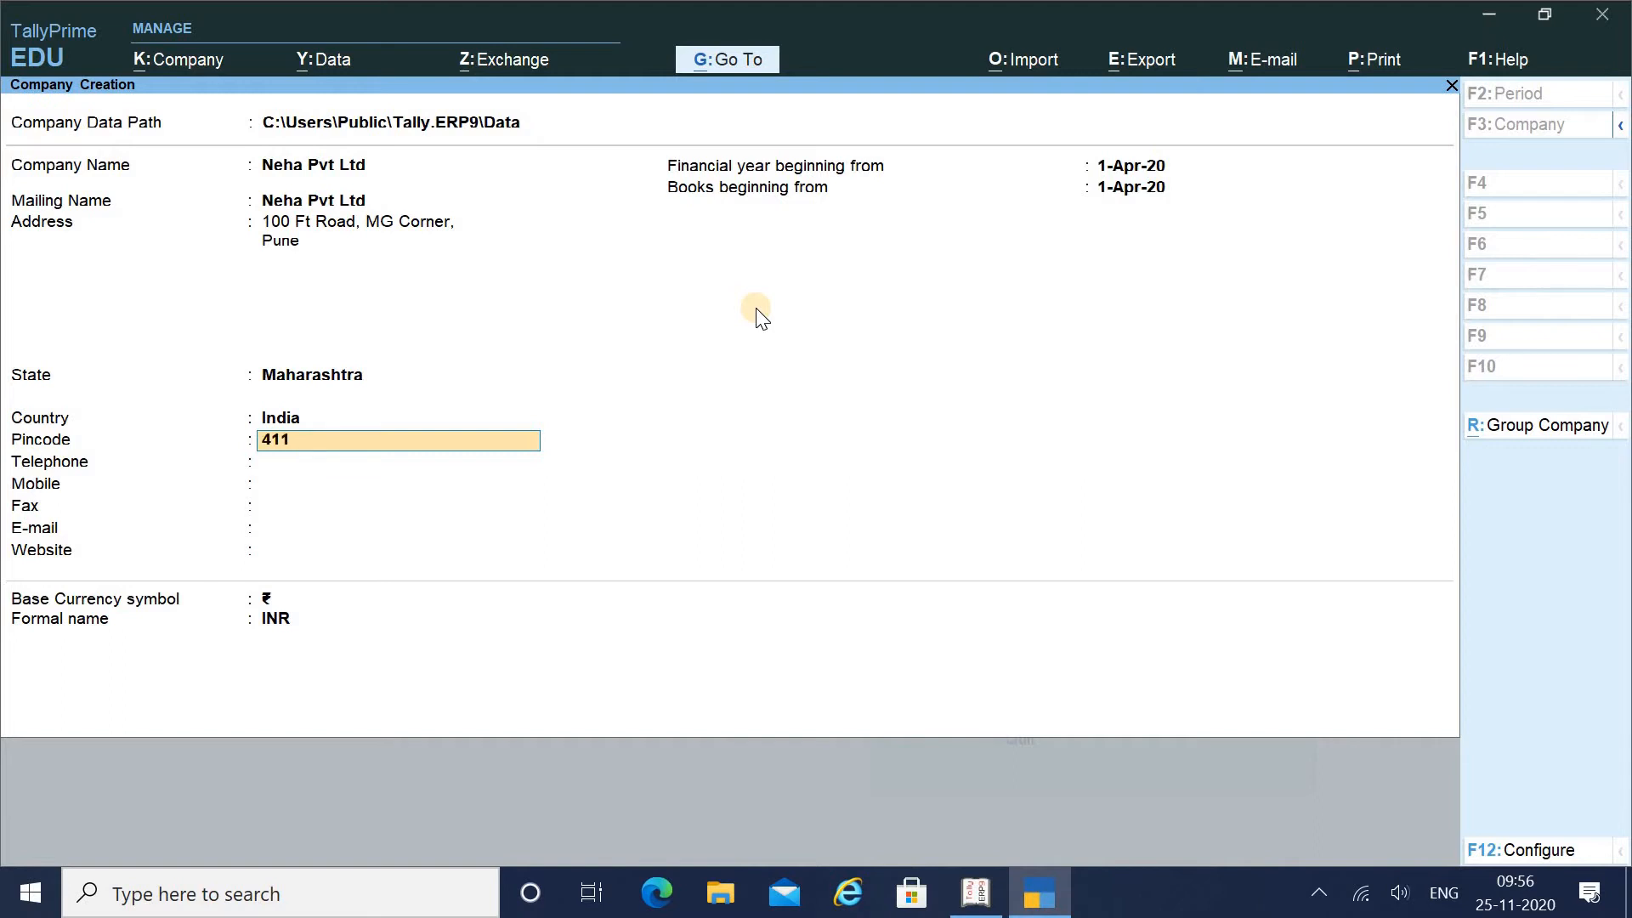
text(019)
key(Return)
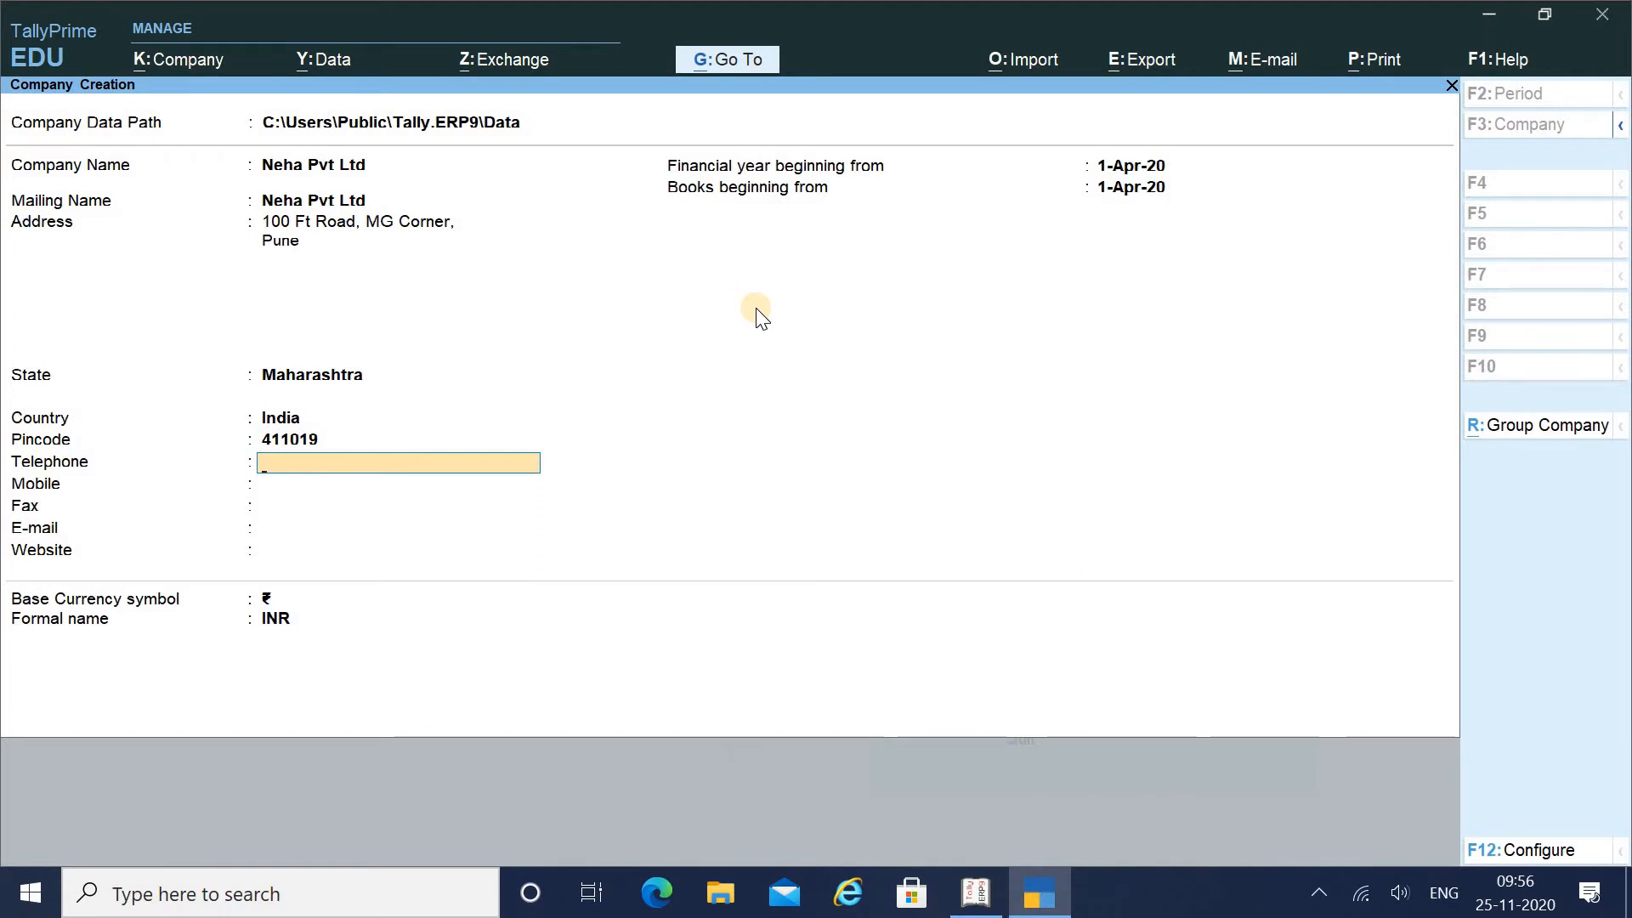
Enter the company's telephone and mobile numbers, leaving fax blank
key(BackSpace)
key(BackSpace)
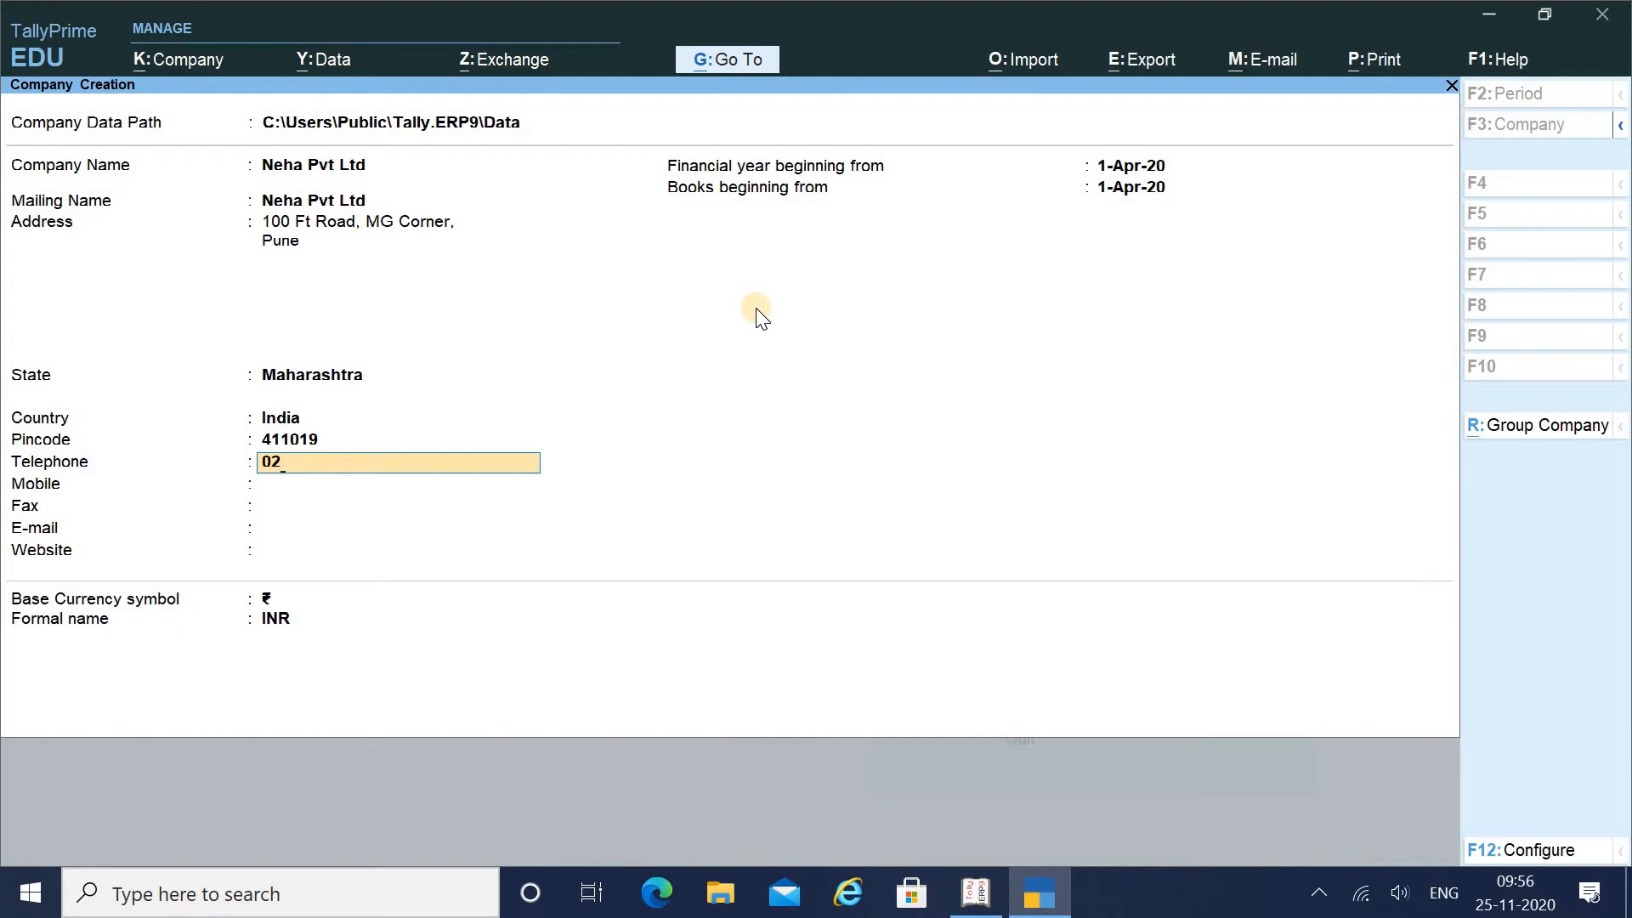
key(BackSpace)
key(Return)
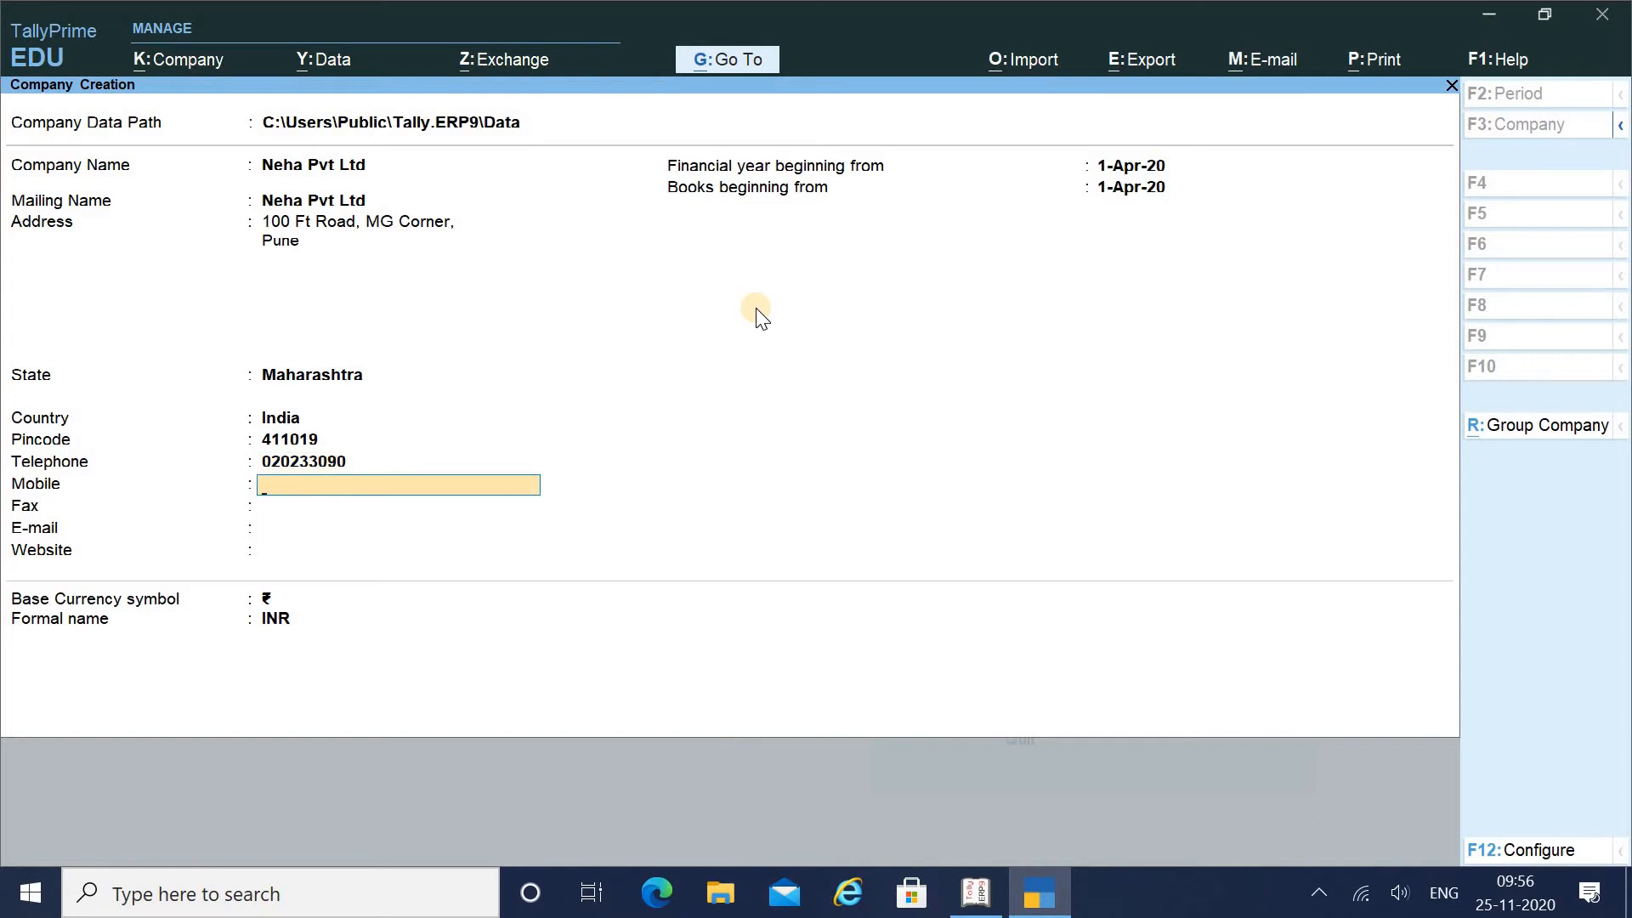
key(Return)
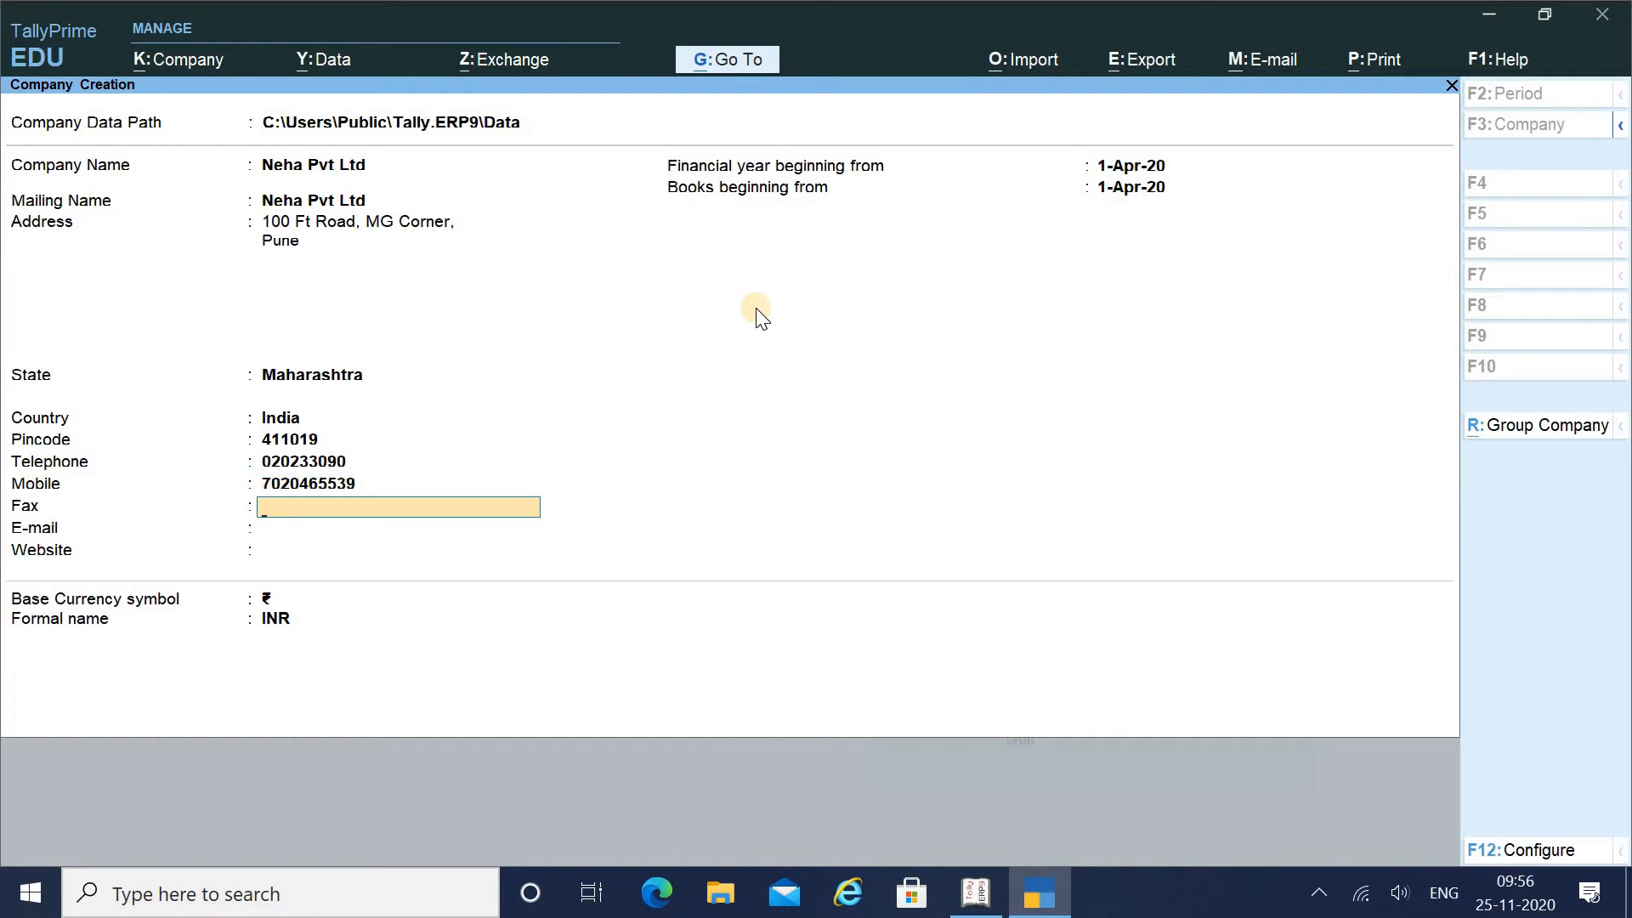
key(Return)
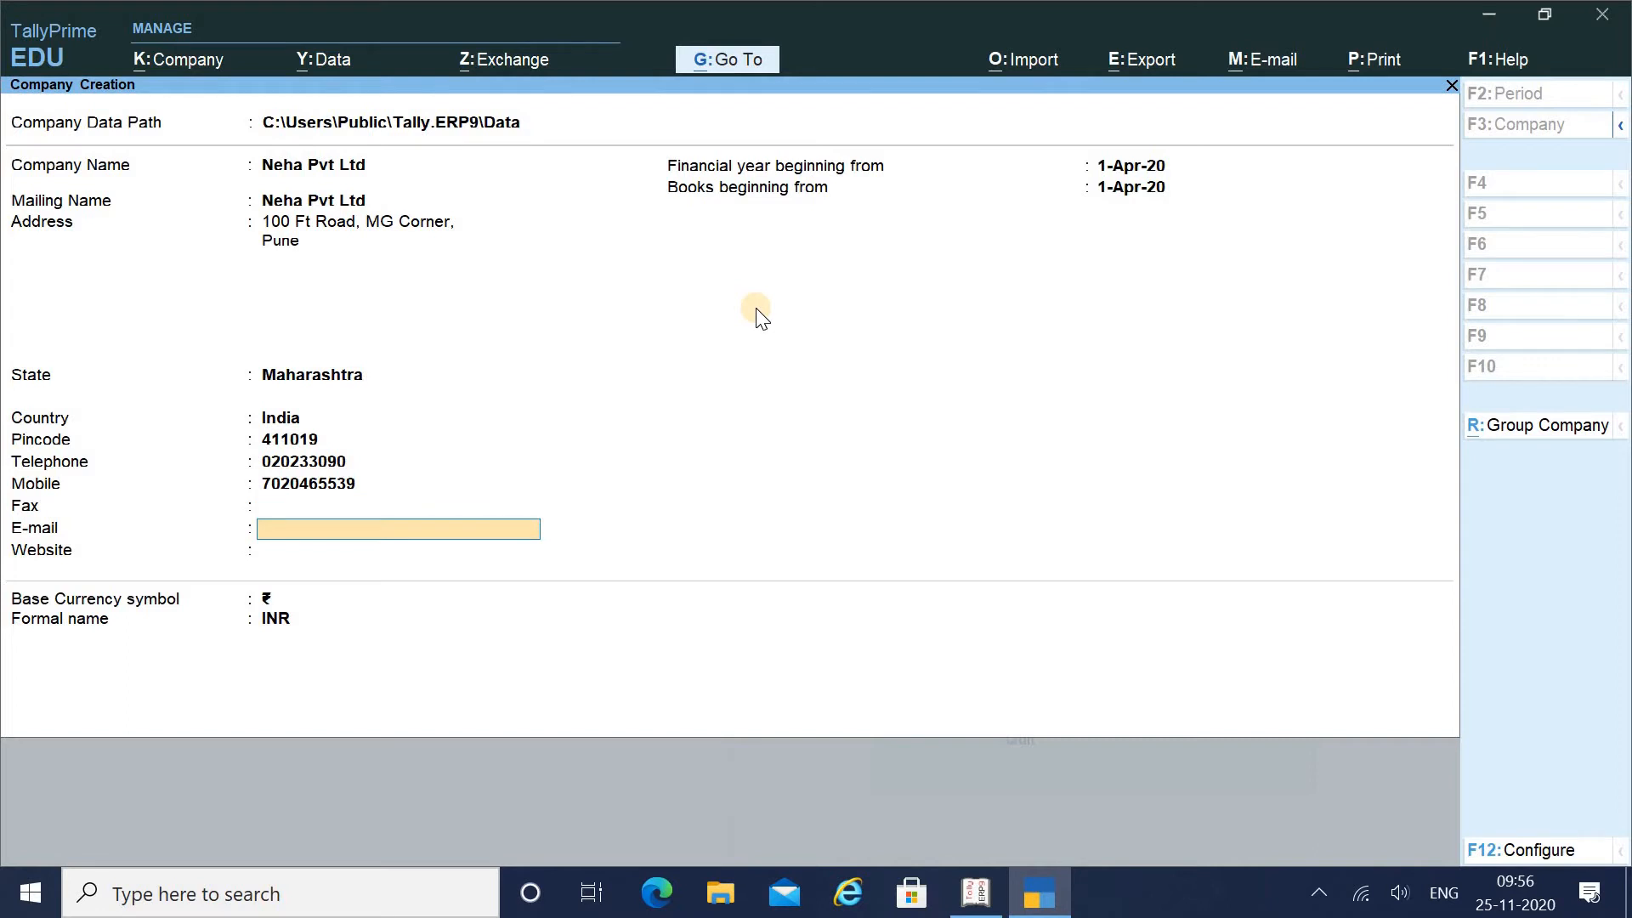
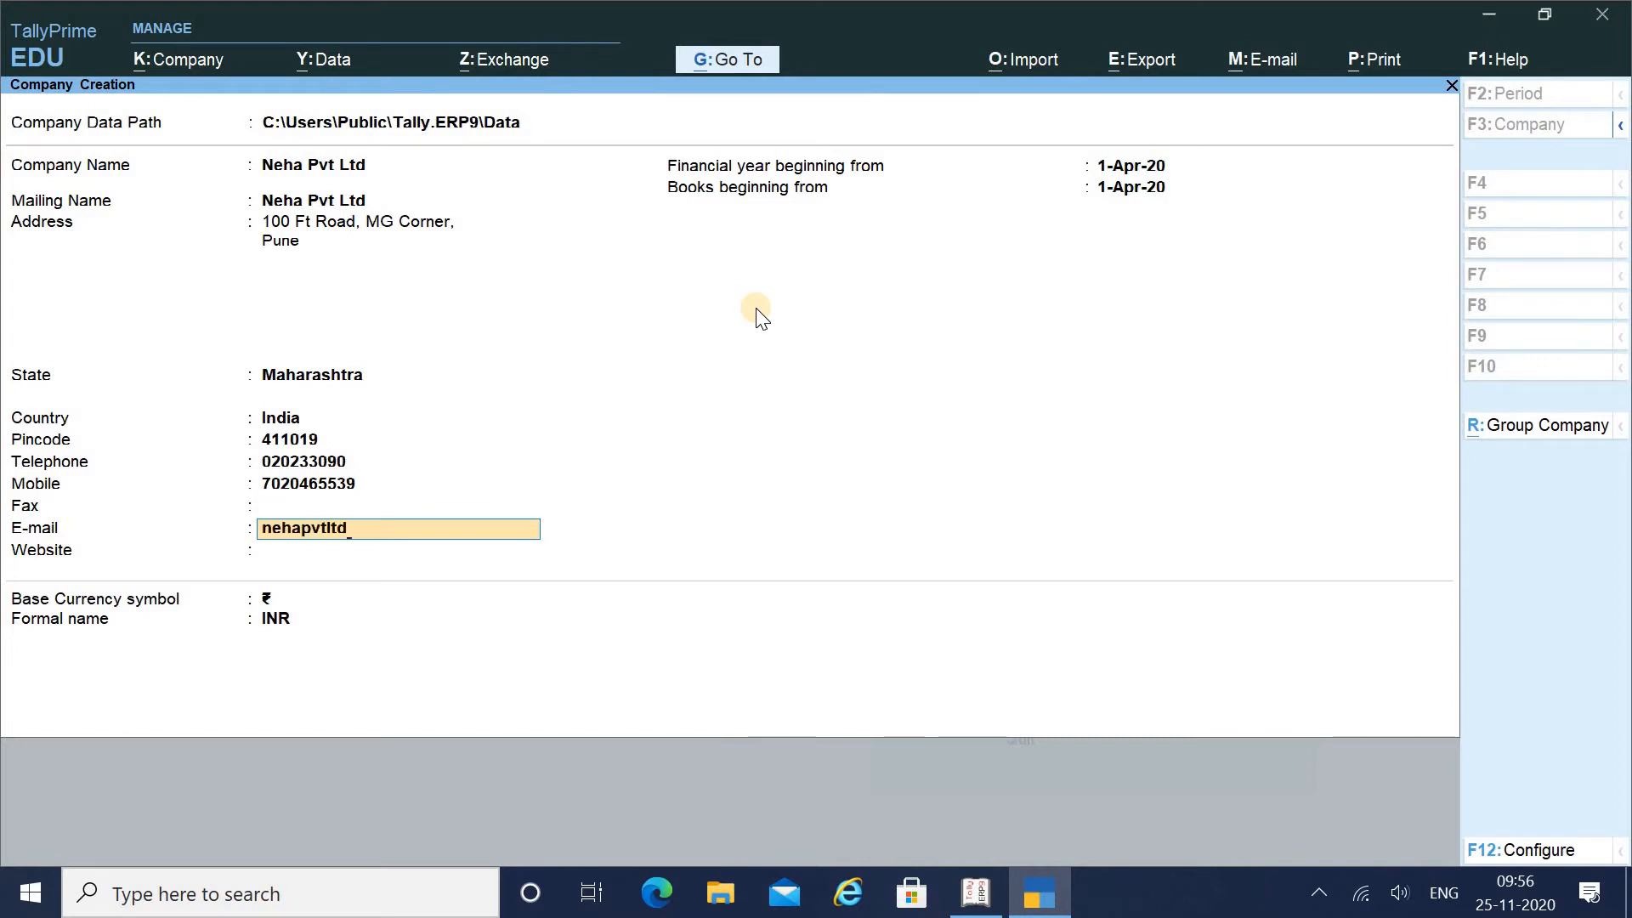
Fill in the company e-mail address and begin typing the website
key(Return)
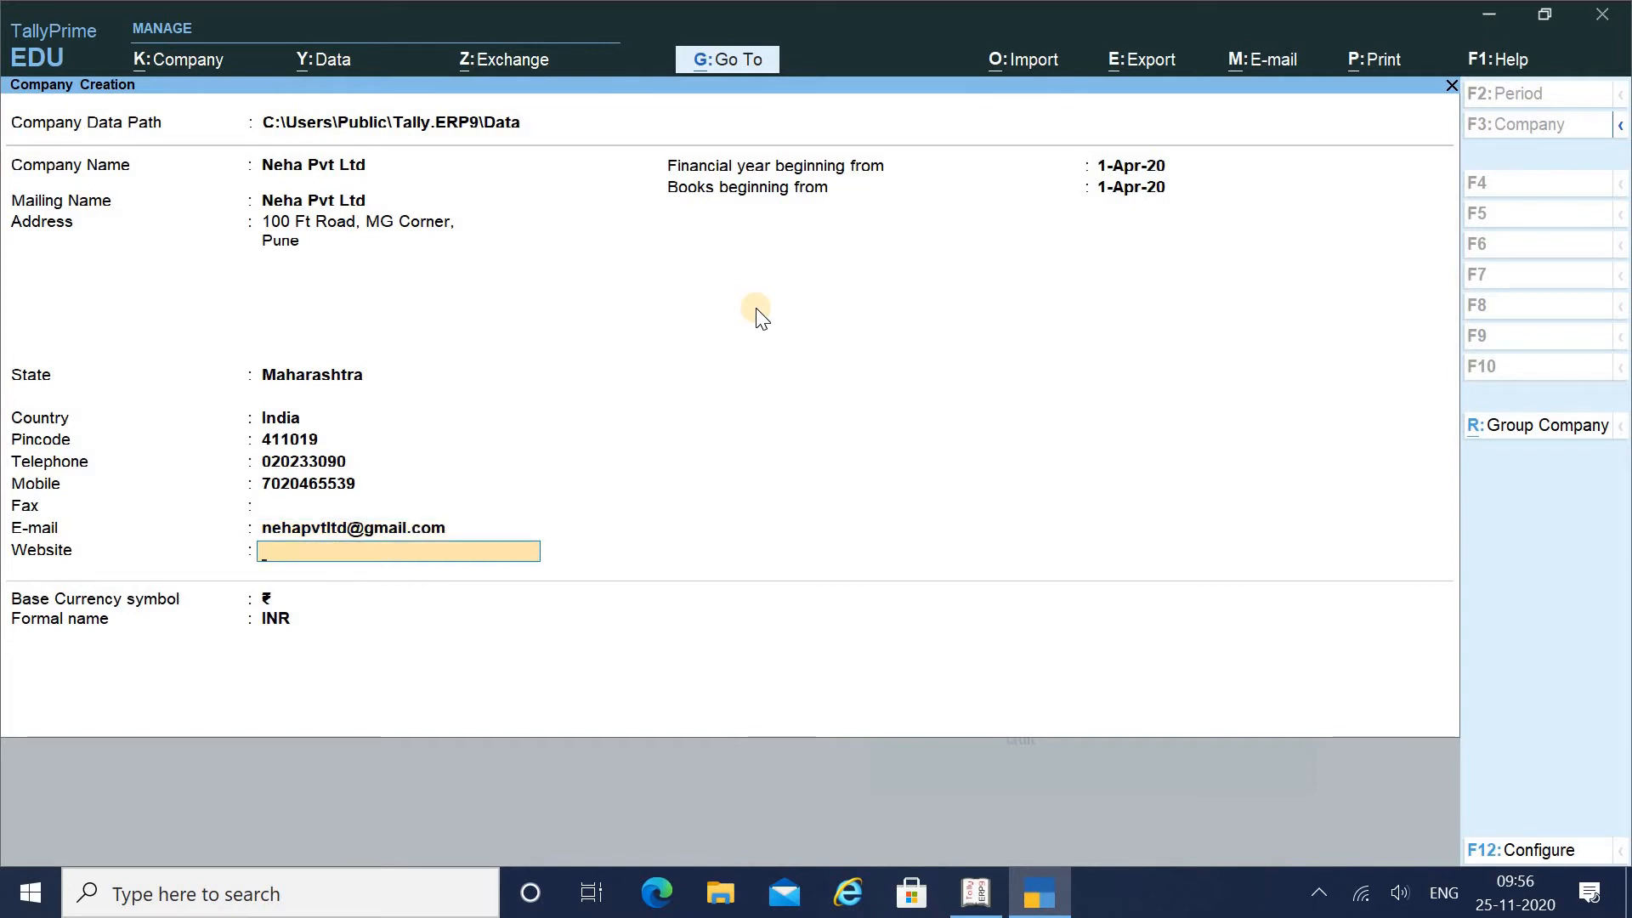
text(www)
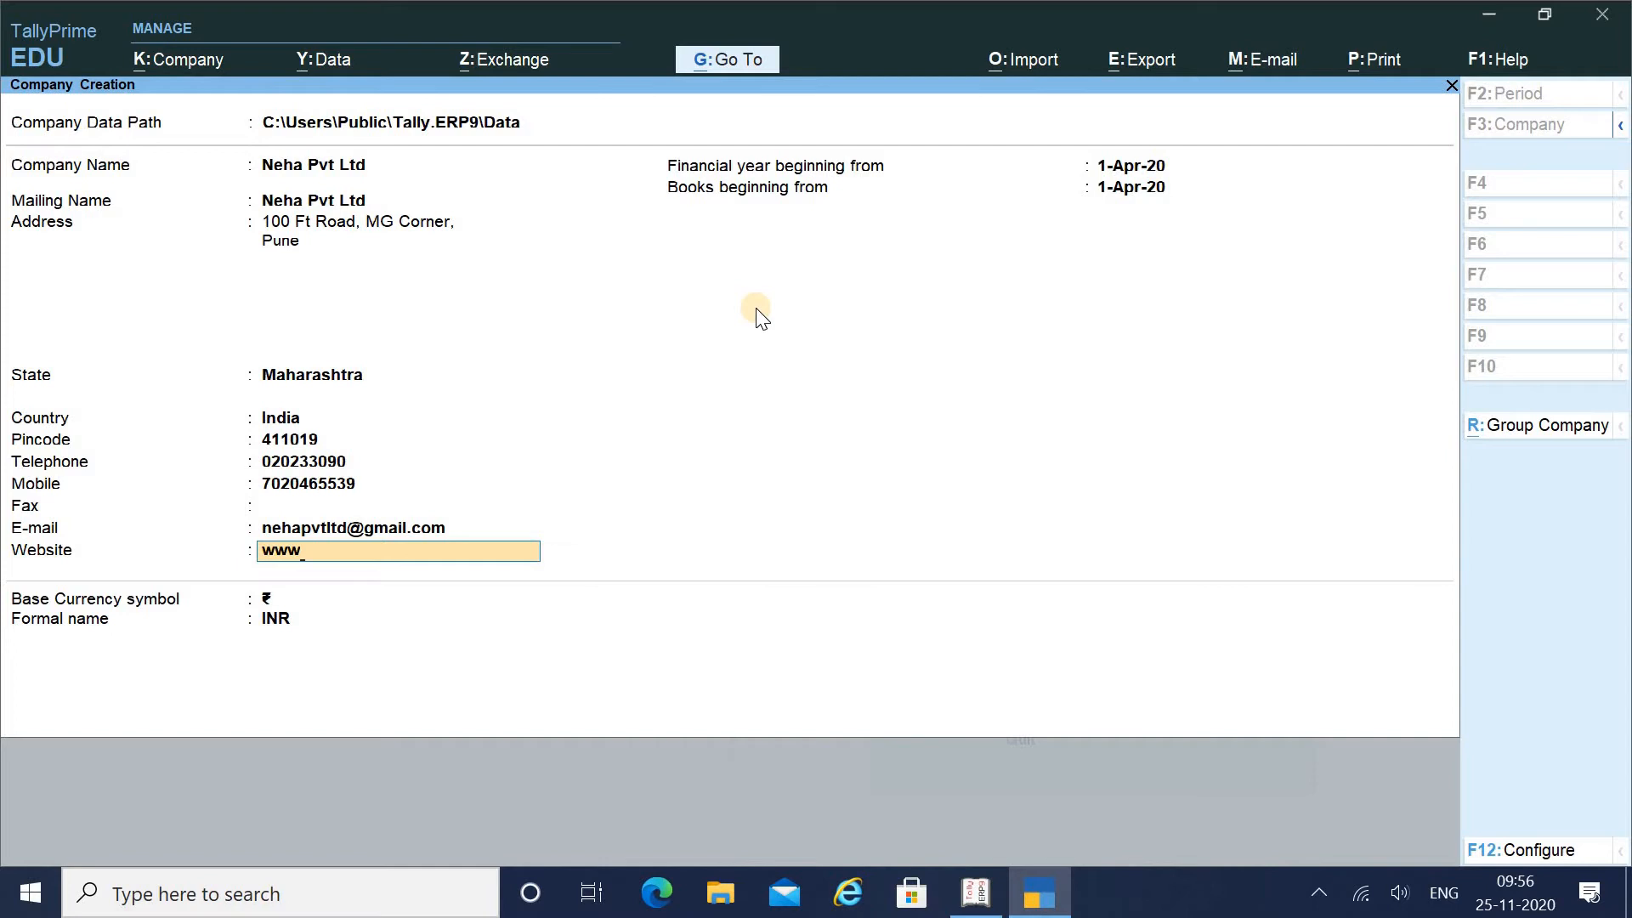
text(.nehapvtltd)
Complete the company website address with the .com ending
key(Return)
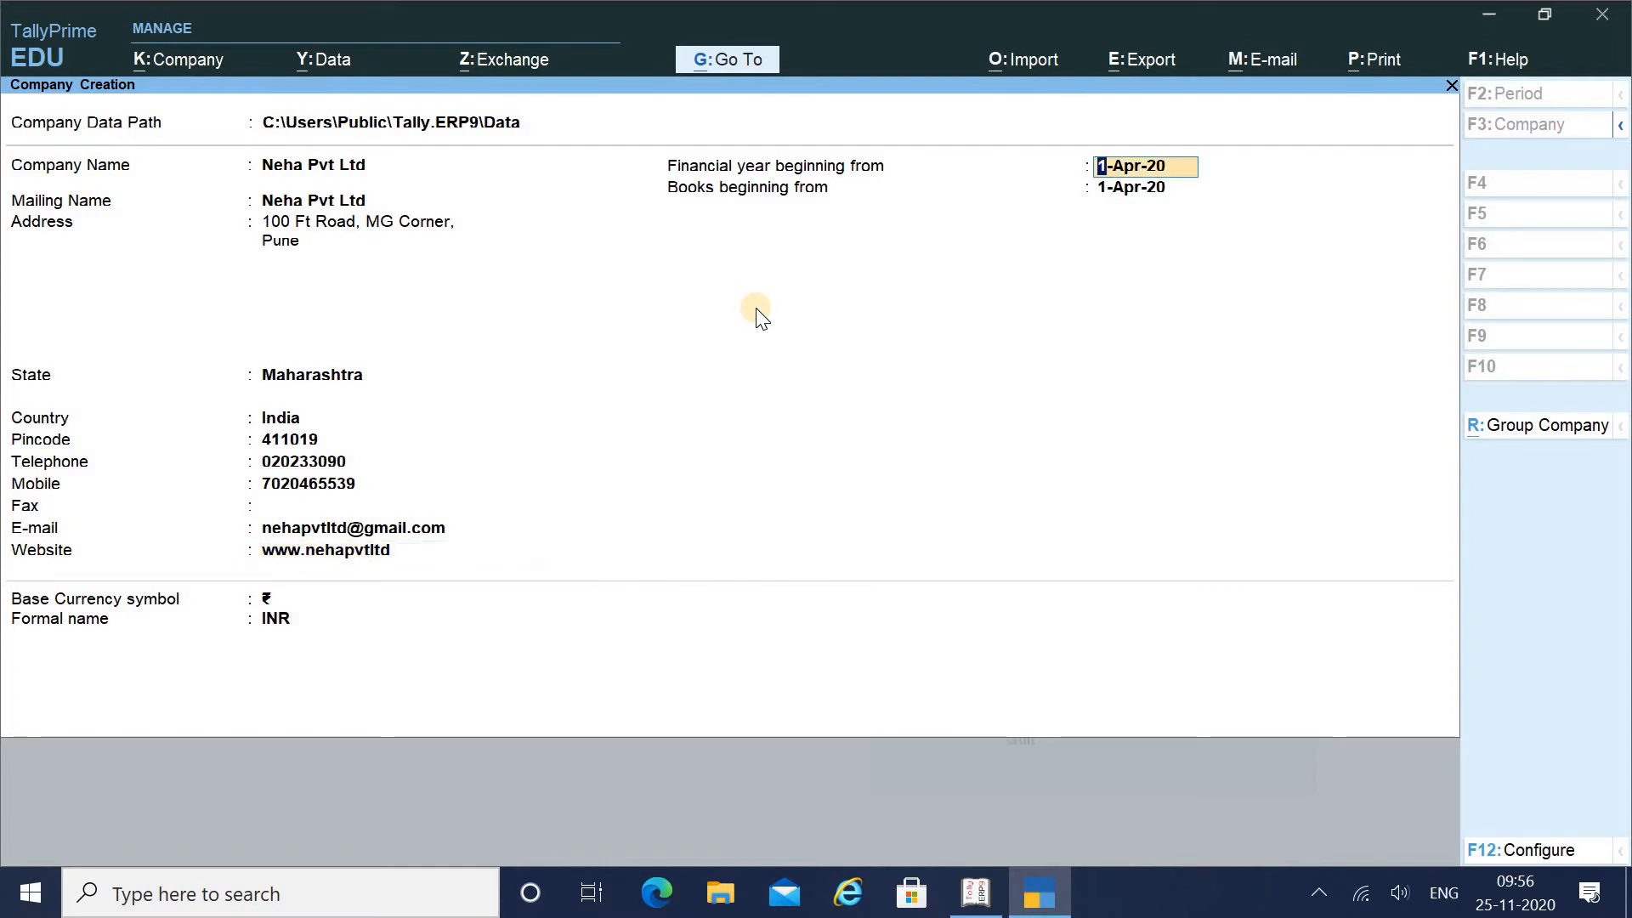
key(BackSpace)
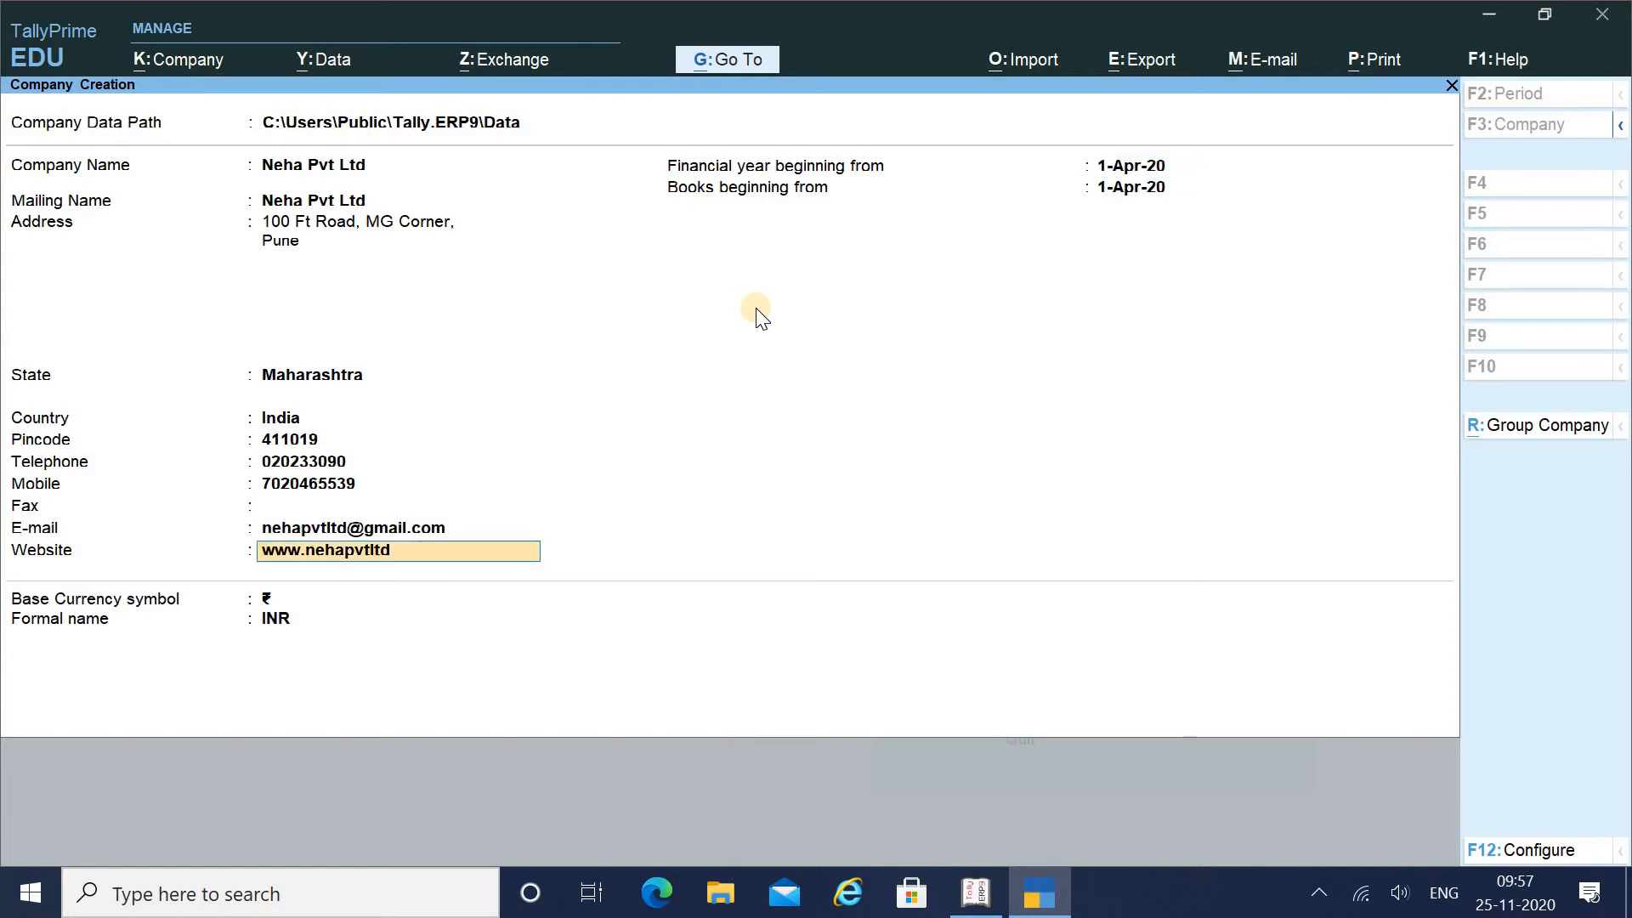
text(.com)
key(Return)
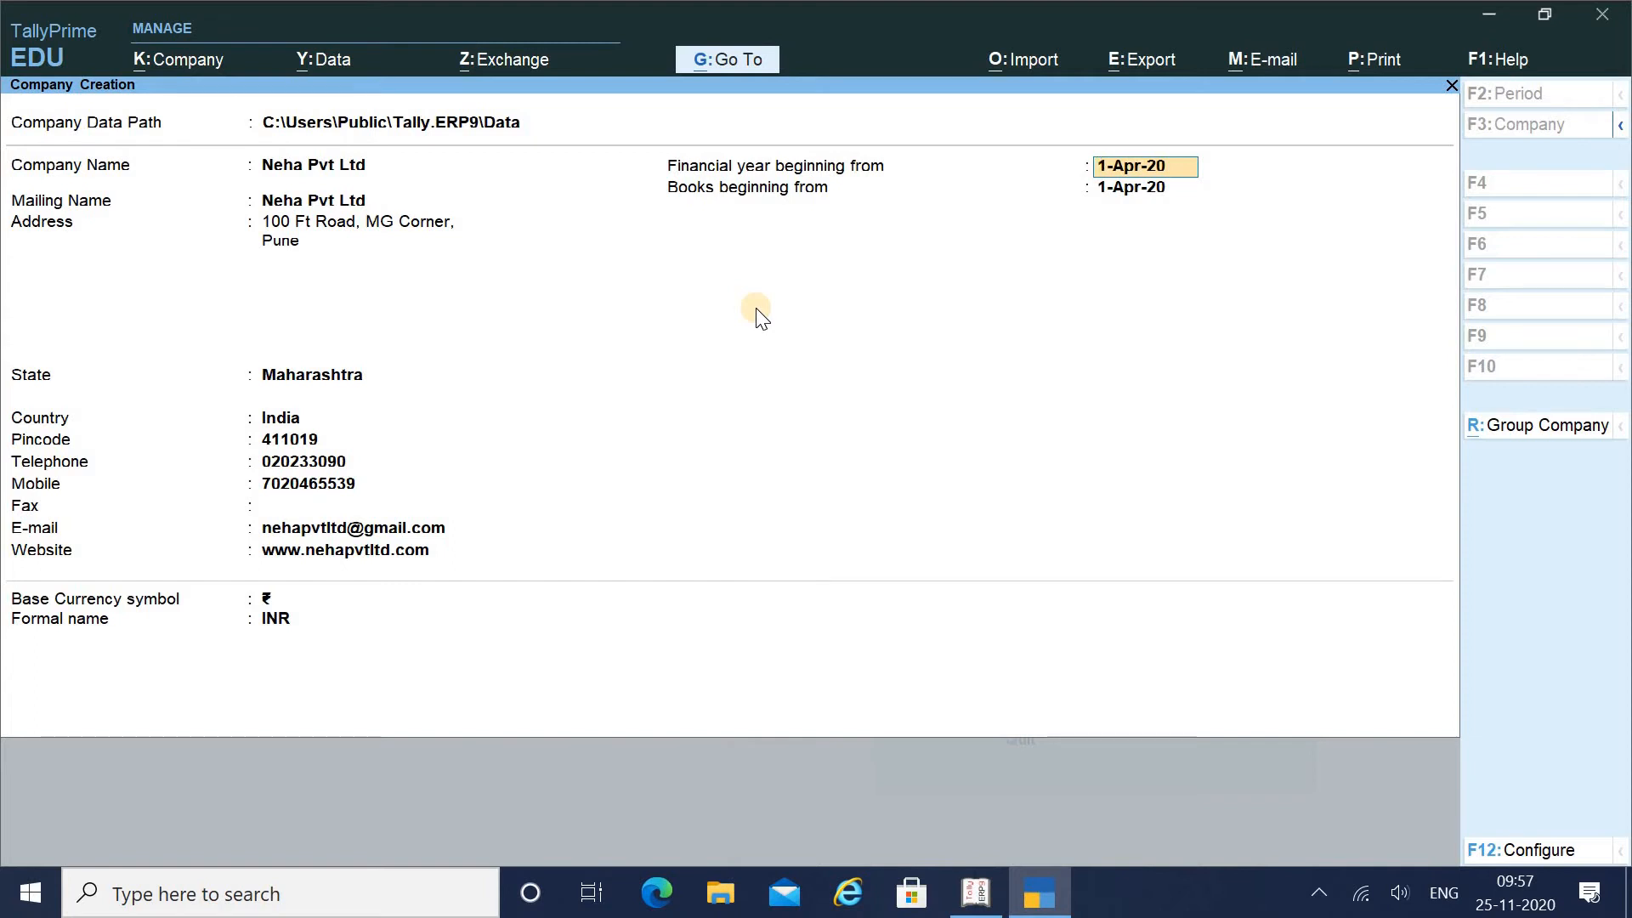
Keep financial year and books from 1-Apr-20 with ₹ symbol and INR formal name
key(Return)
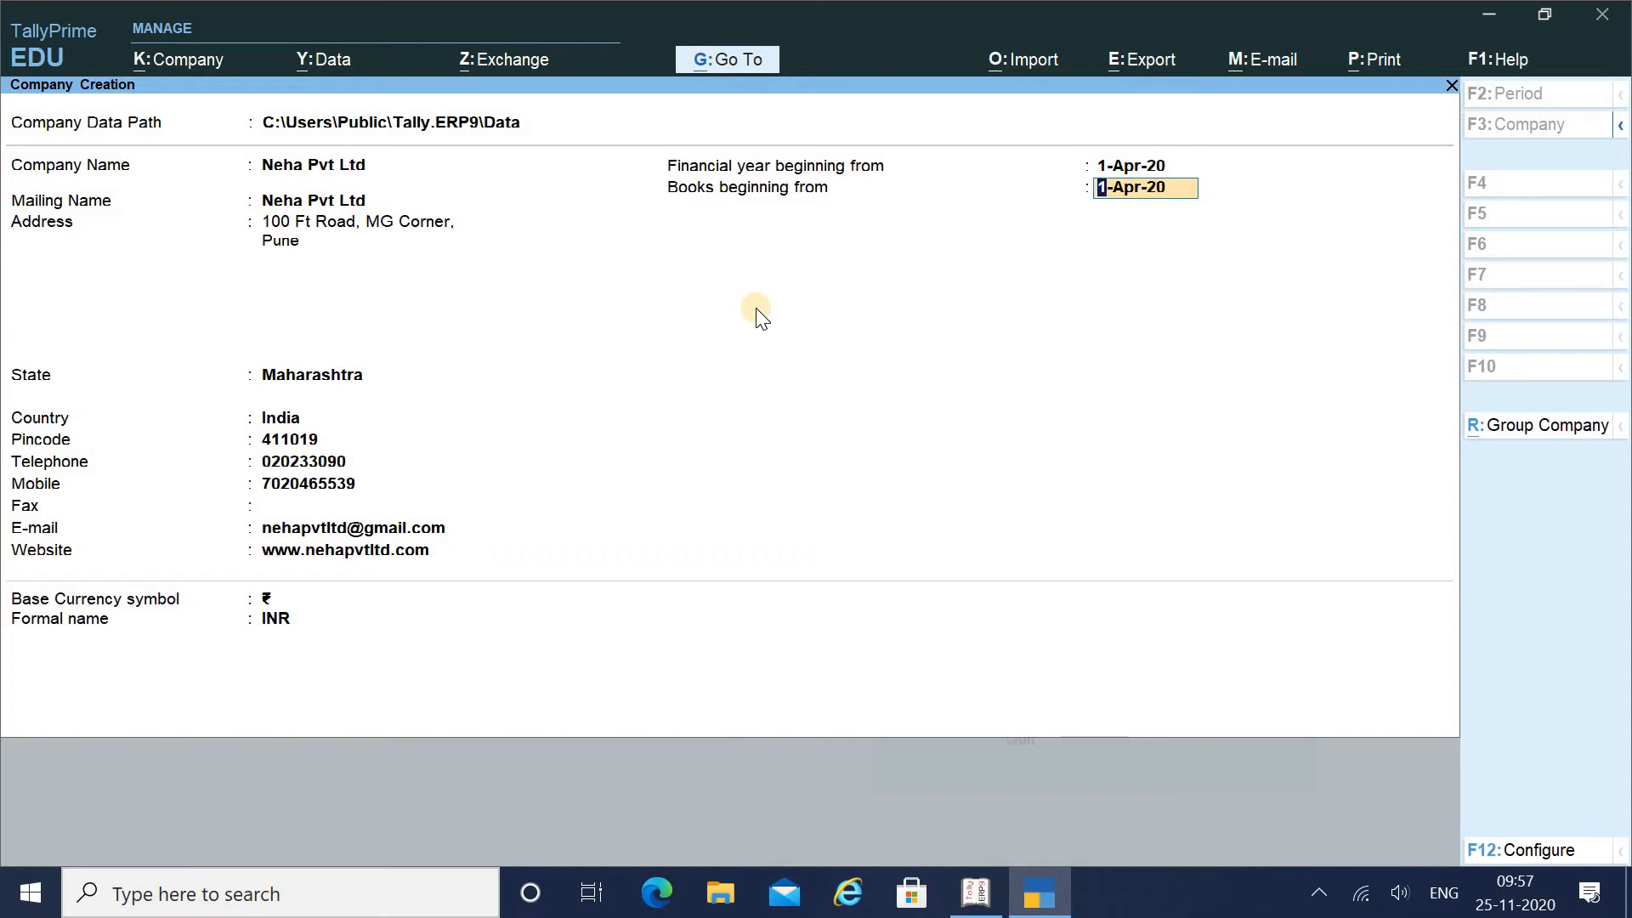
key(Return)
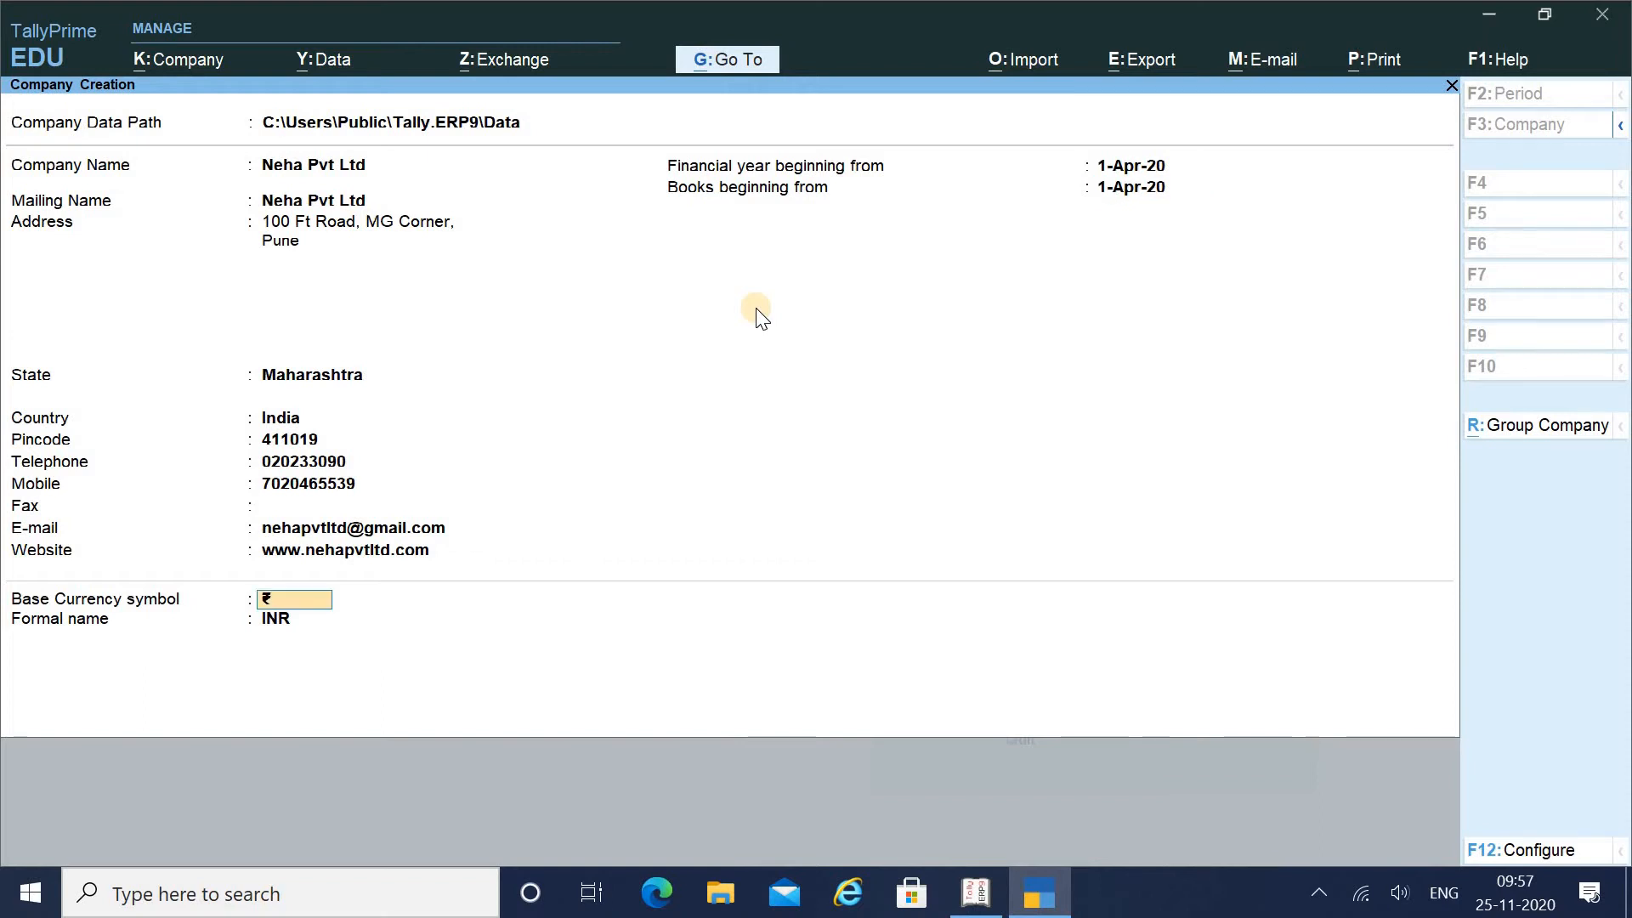
key(Return)
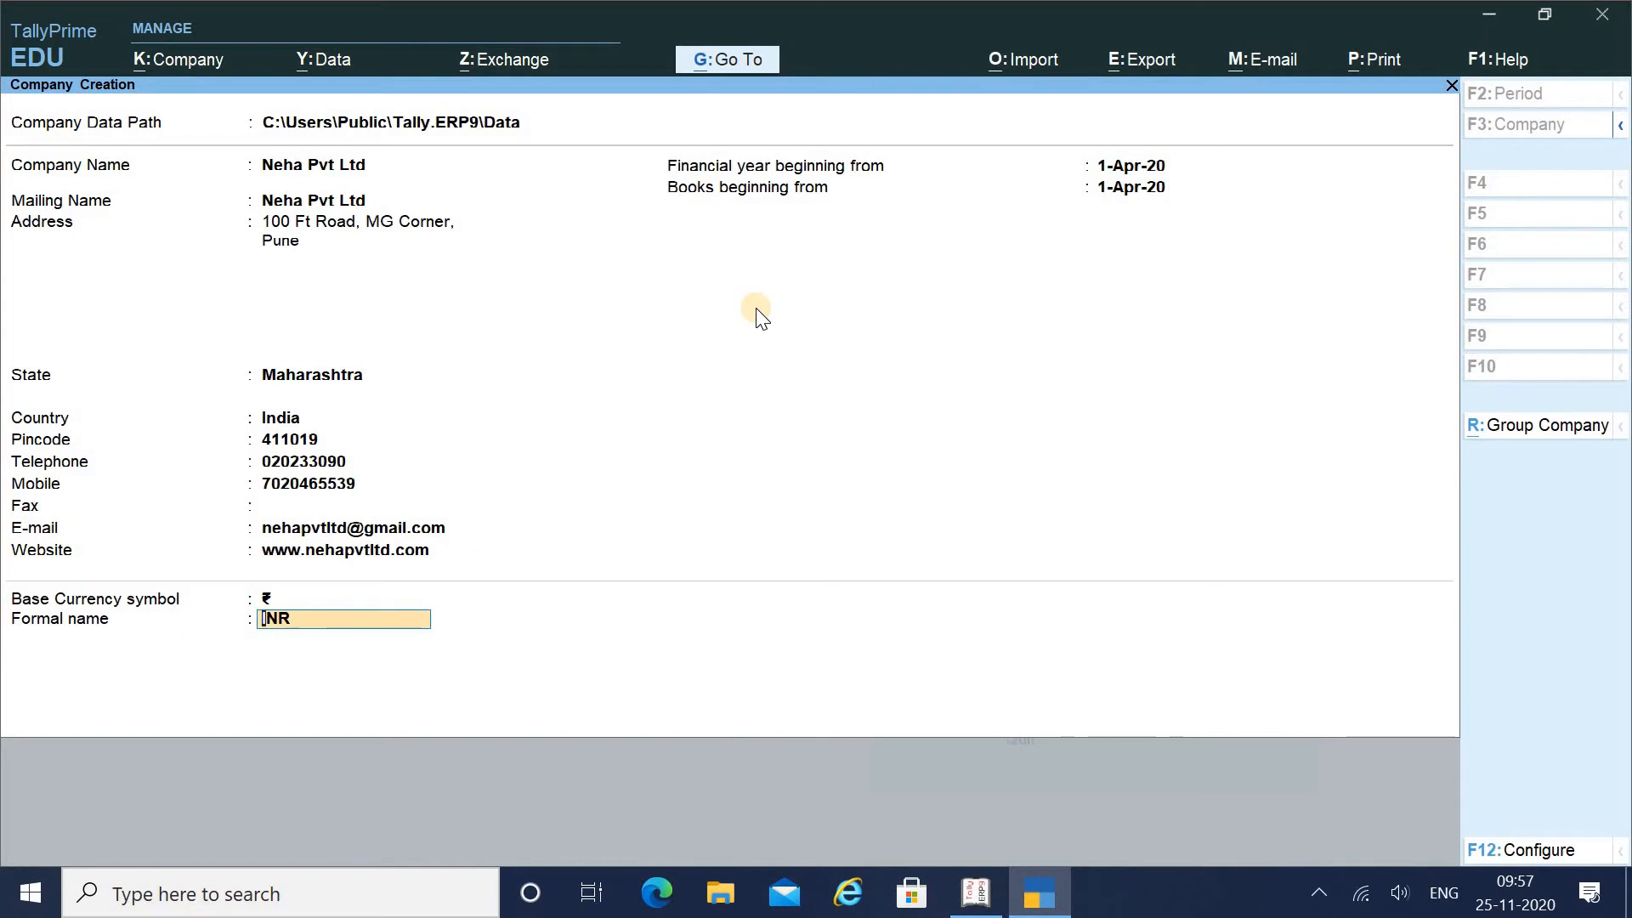
key(shift+Tab)
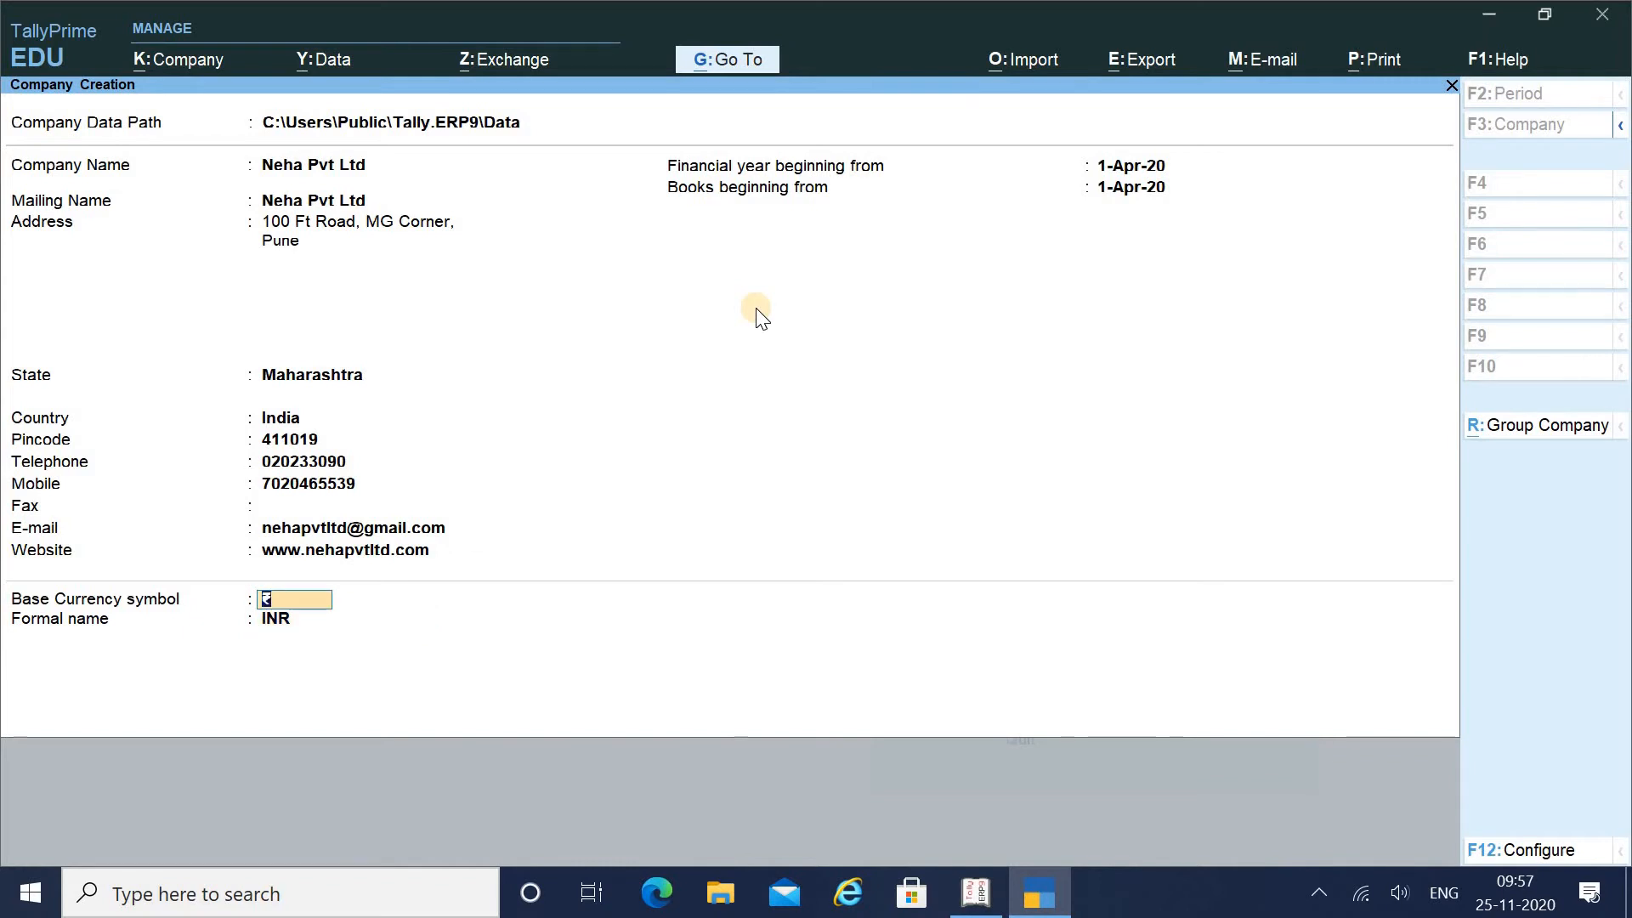
key(Return)
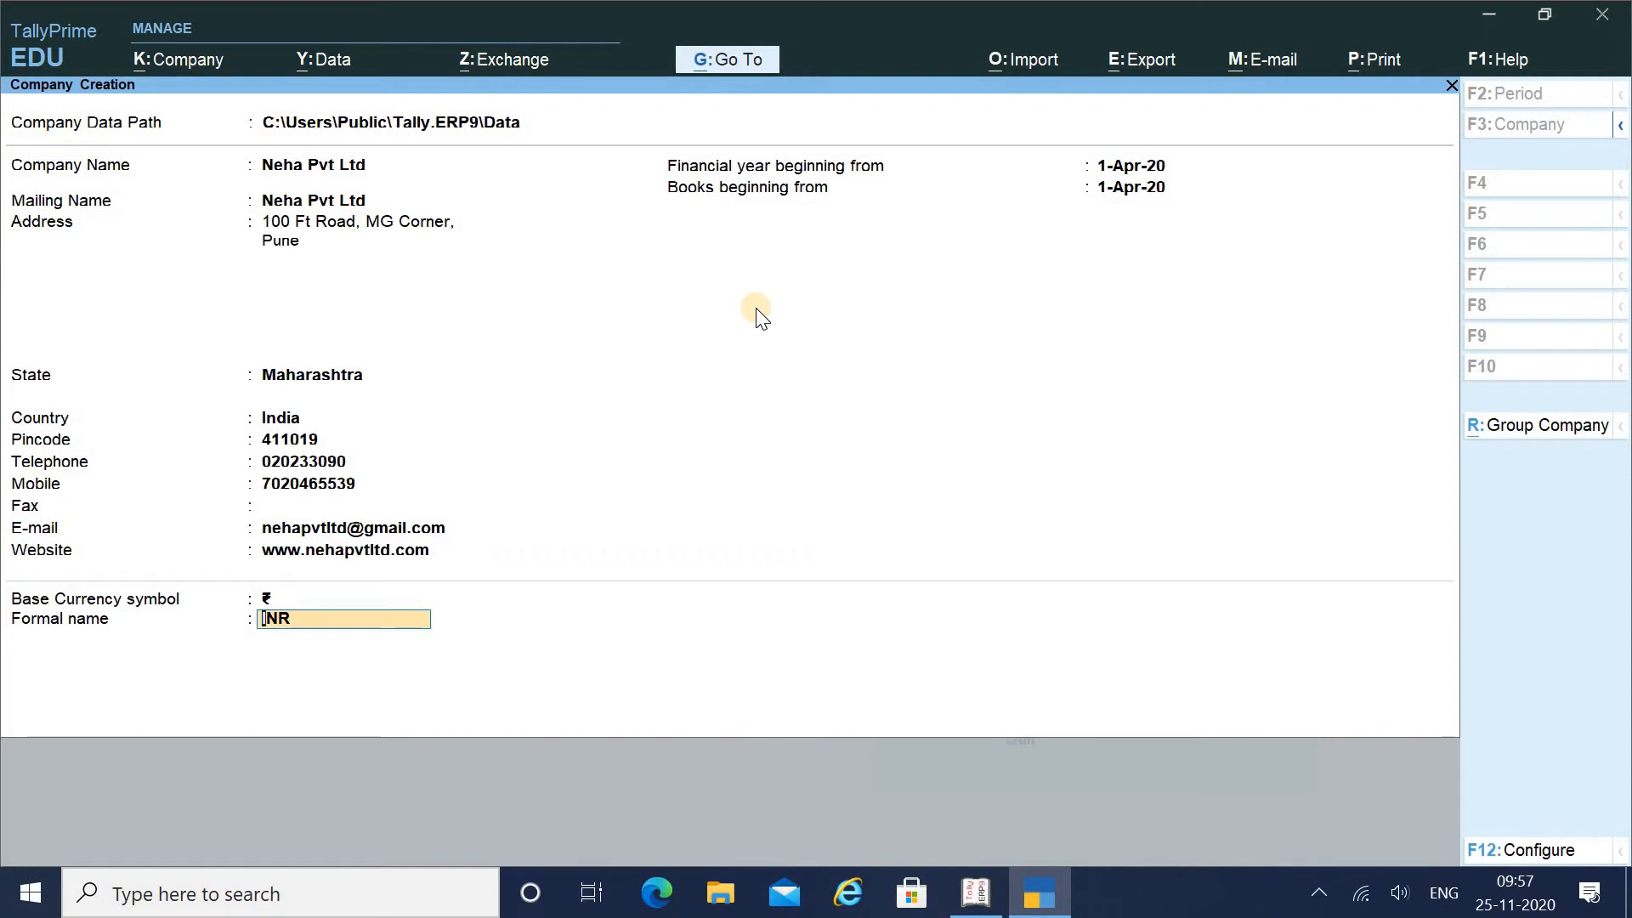
key(Return)
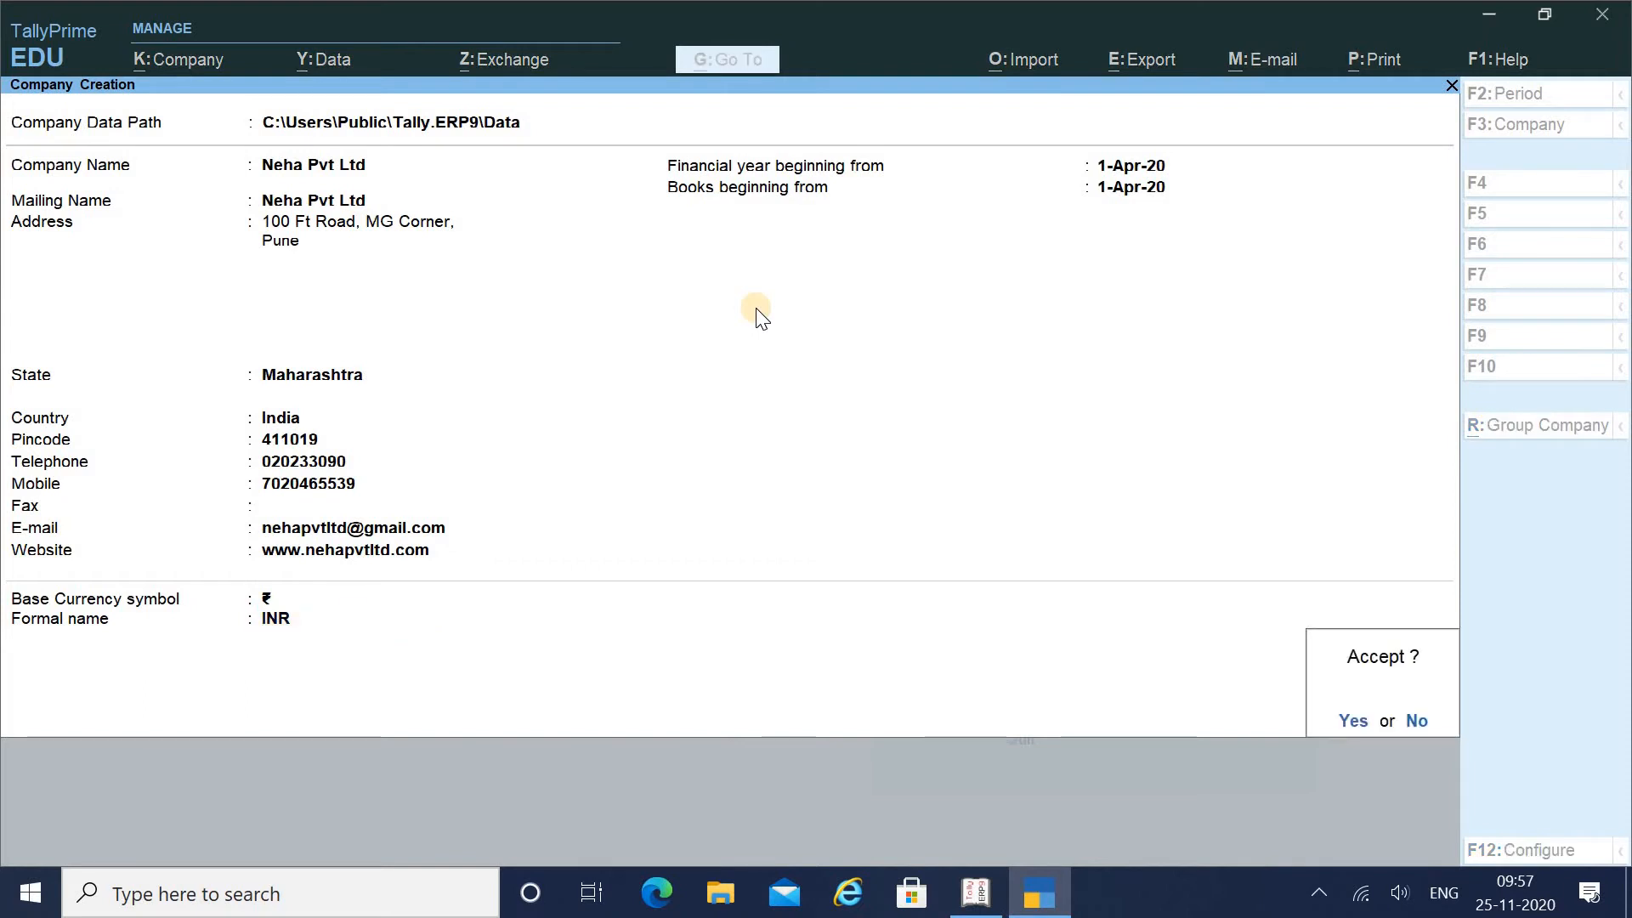
Confirm saving the Neha Pvt Ltd company
key(Return)
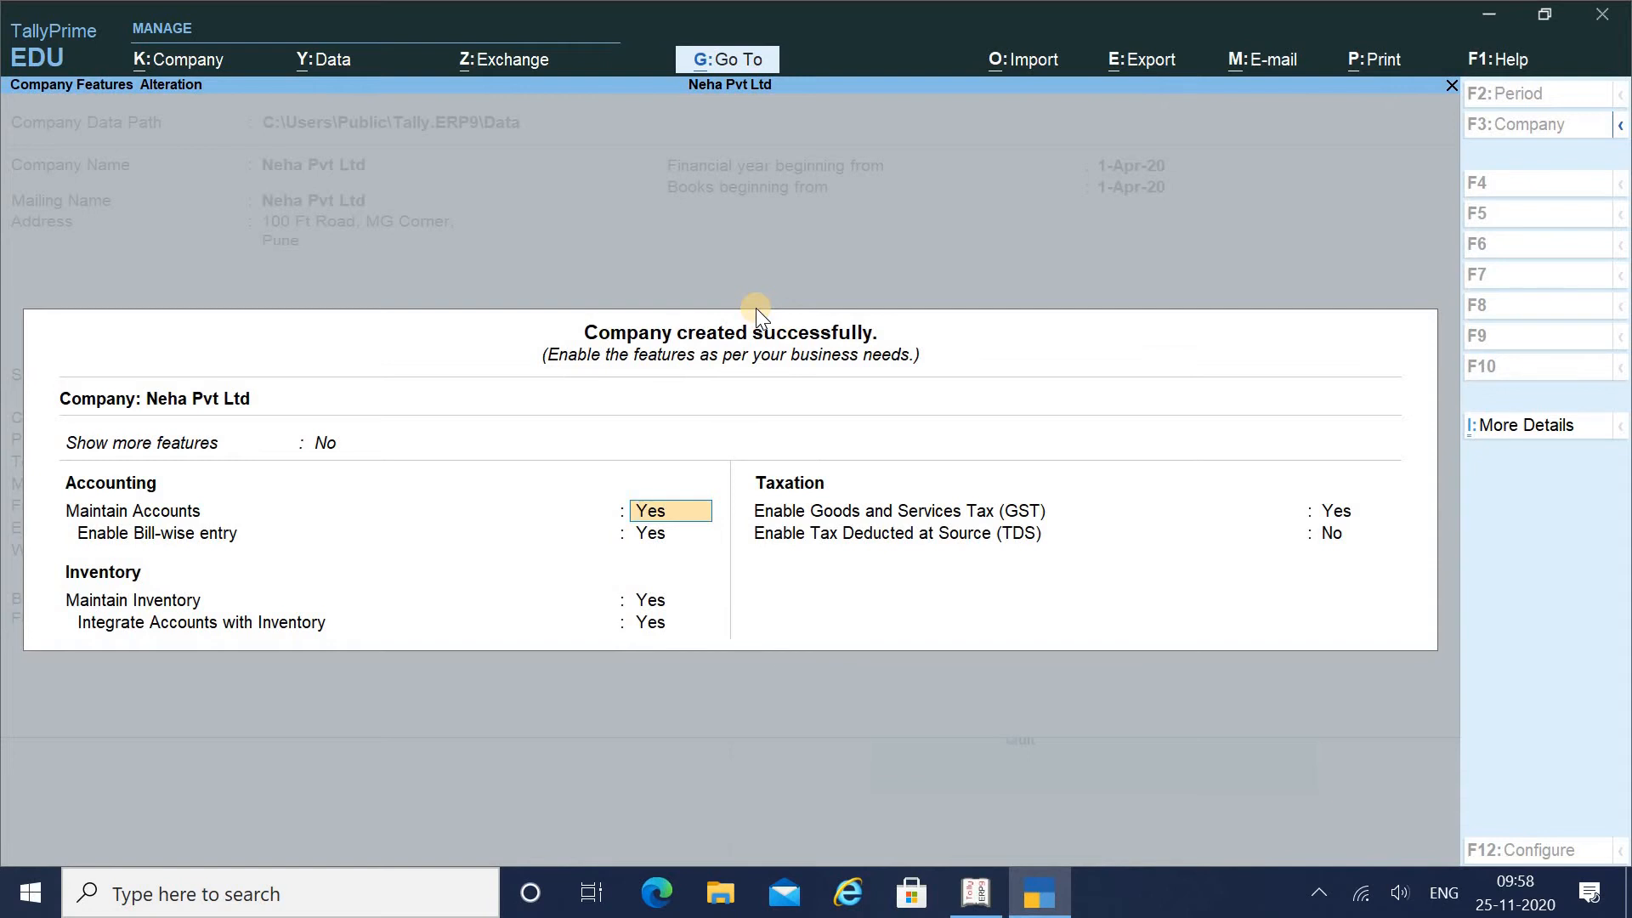
click(331, 443)
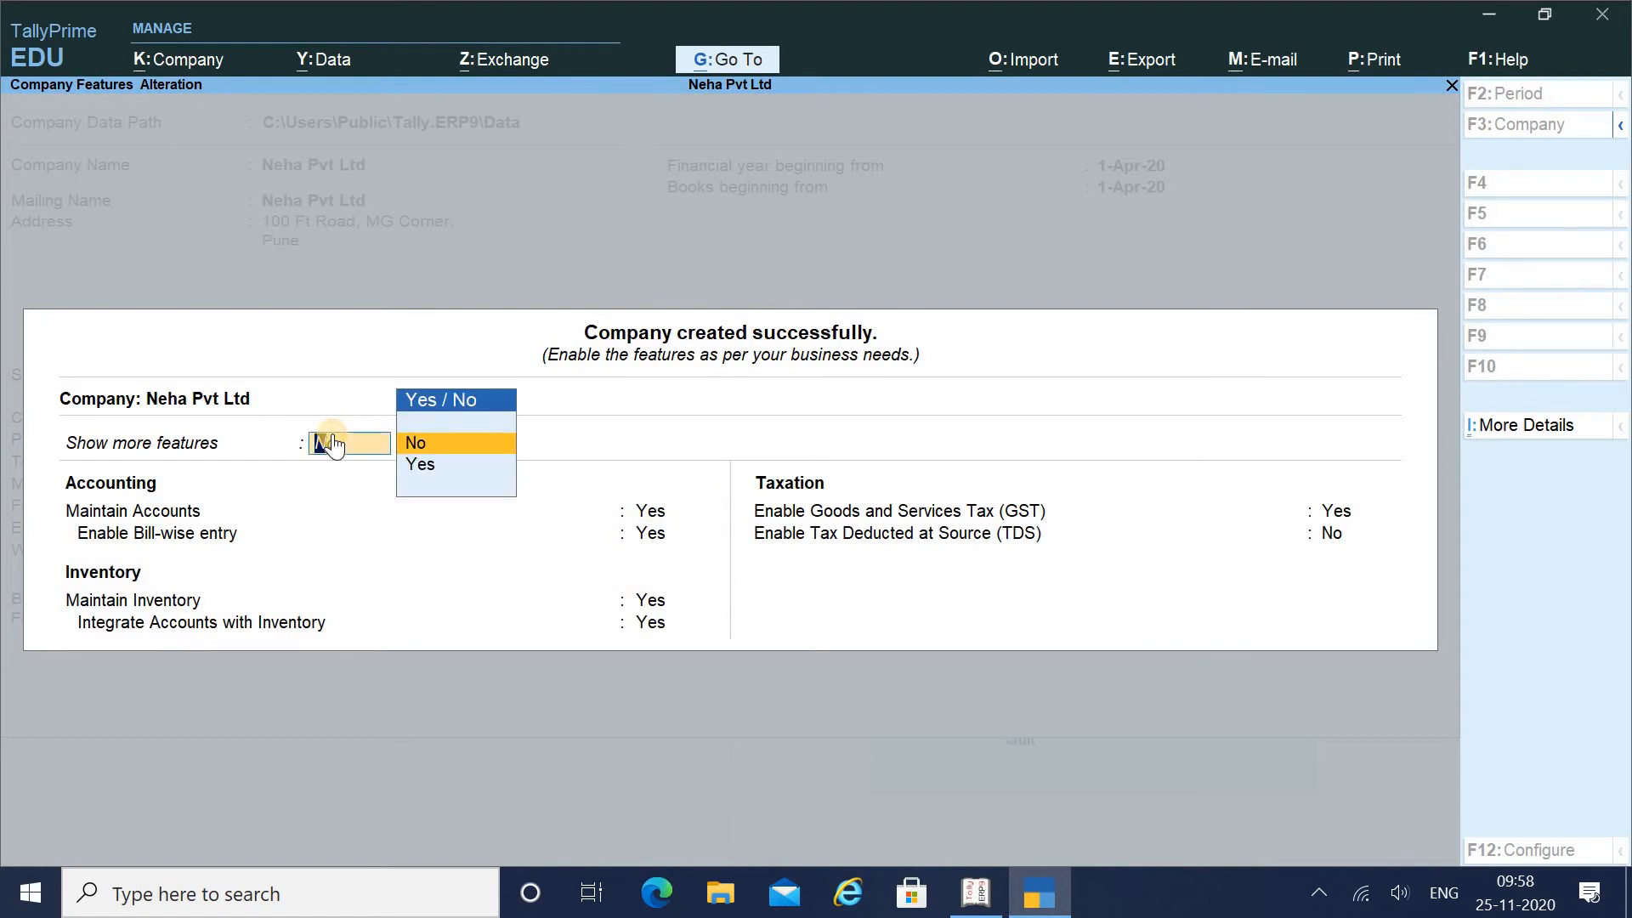
key(Down)
key(Return)
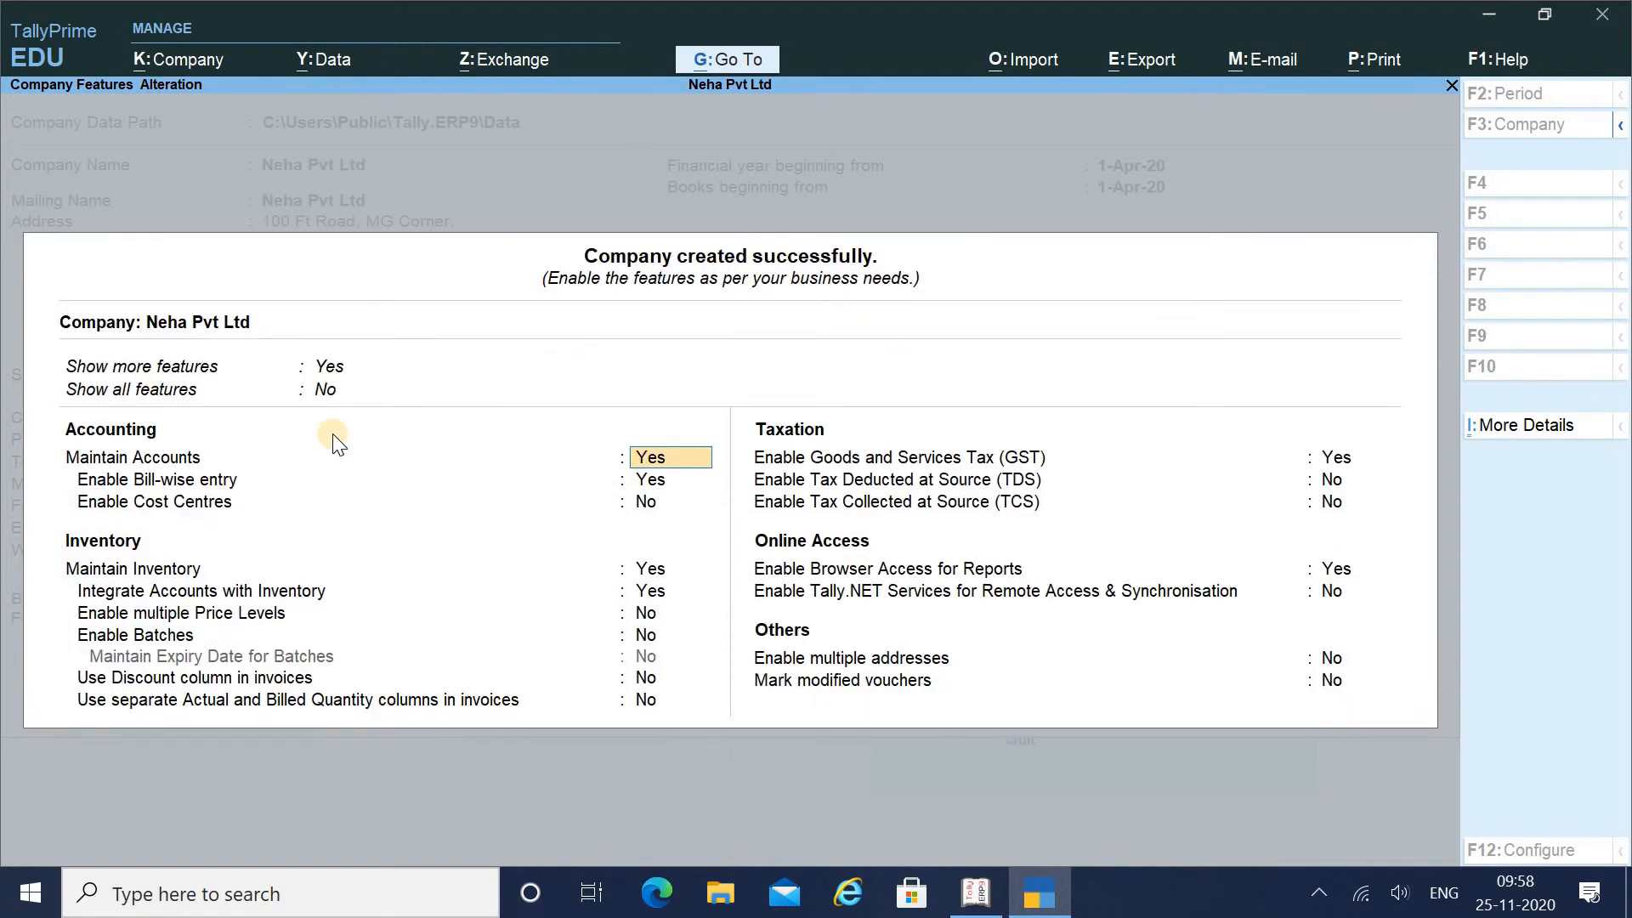
click(338, 367)
key(Up)
key(Return)
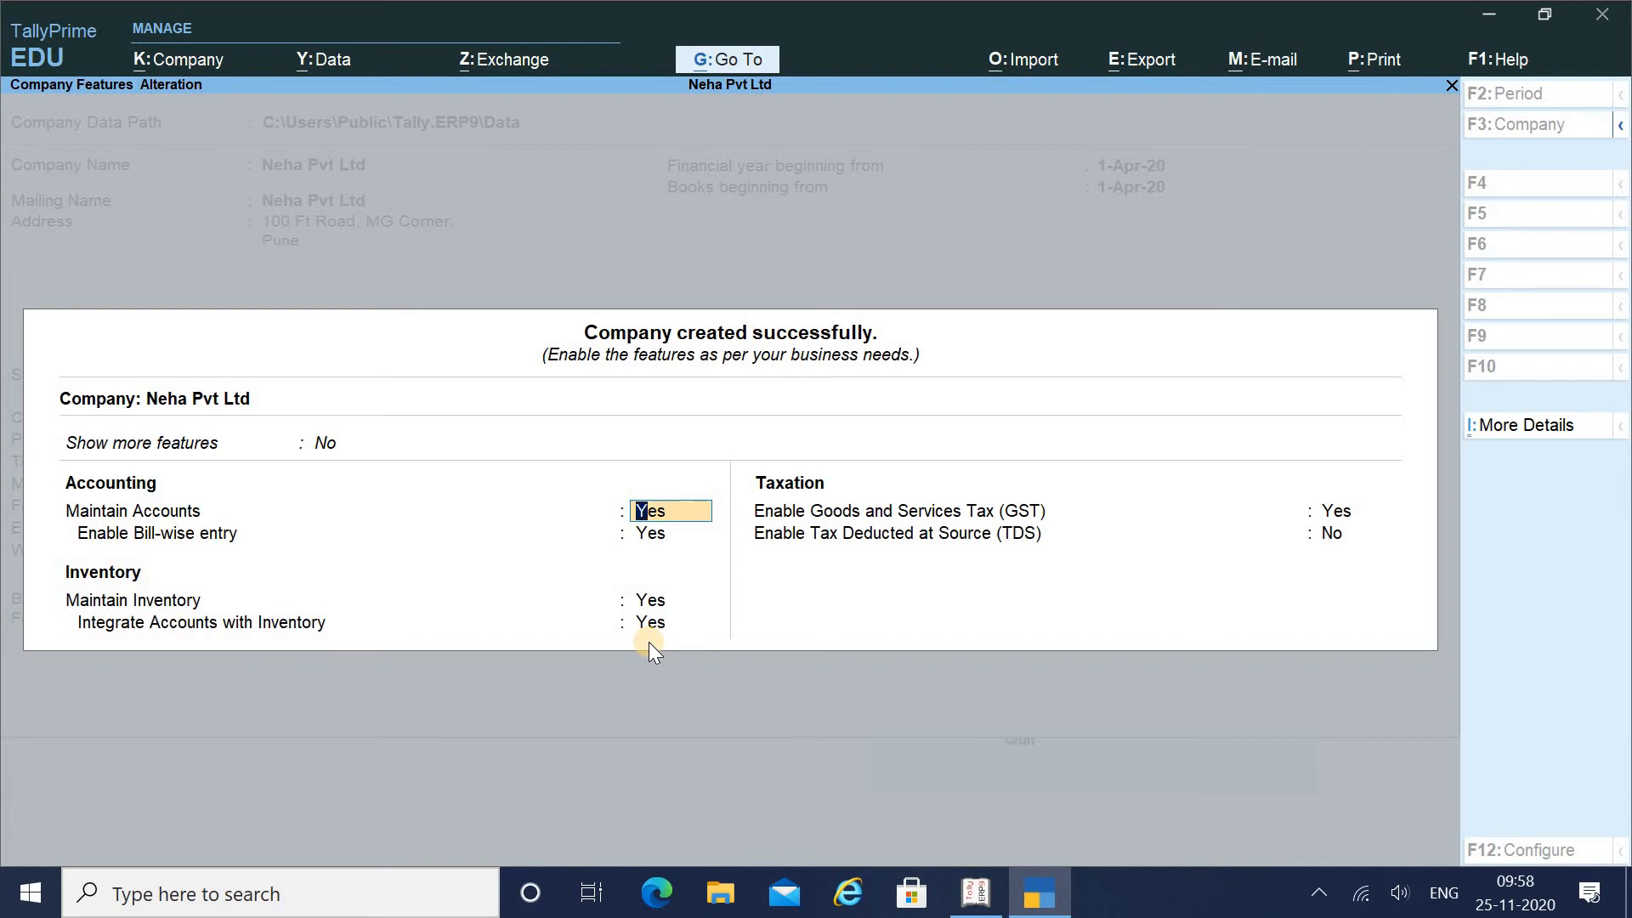
Keep GST enabled for the company and open its GST Details
key(Return)
key(Return)
key(Return)
key(Return)
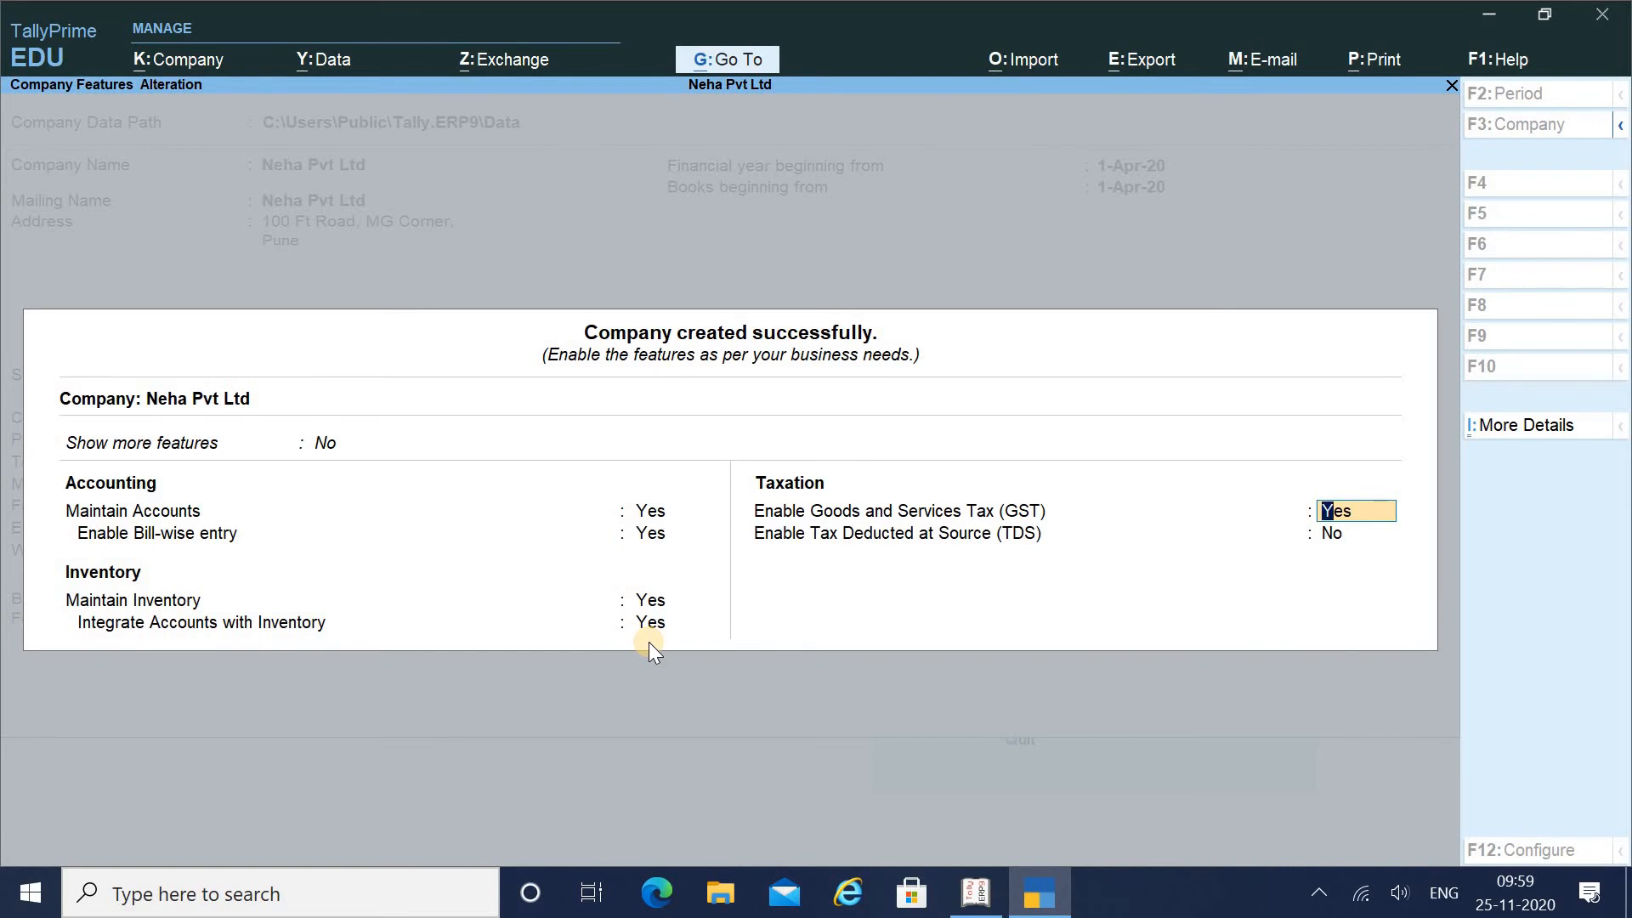
key(Return)
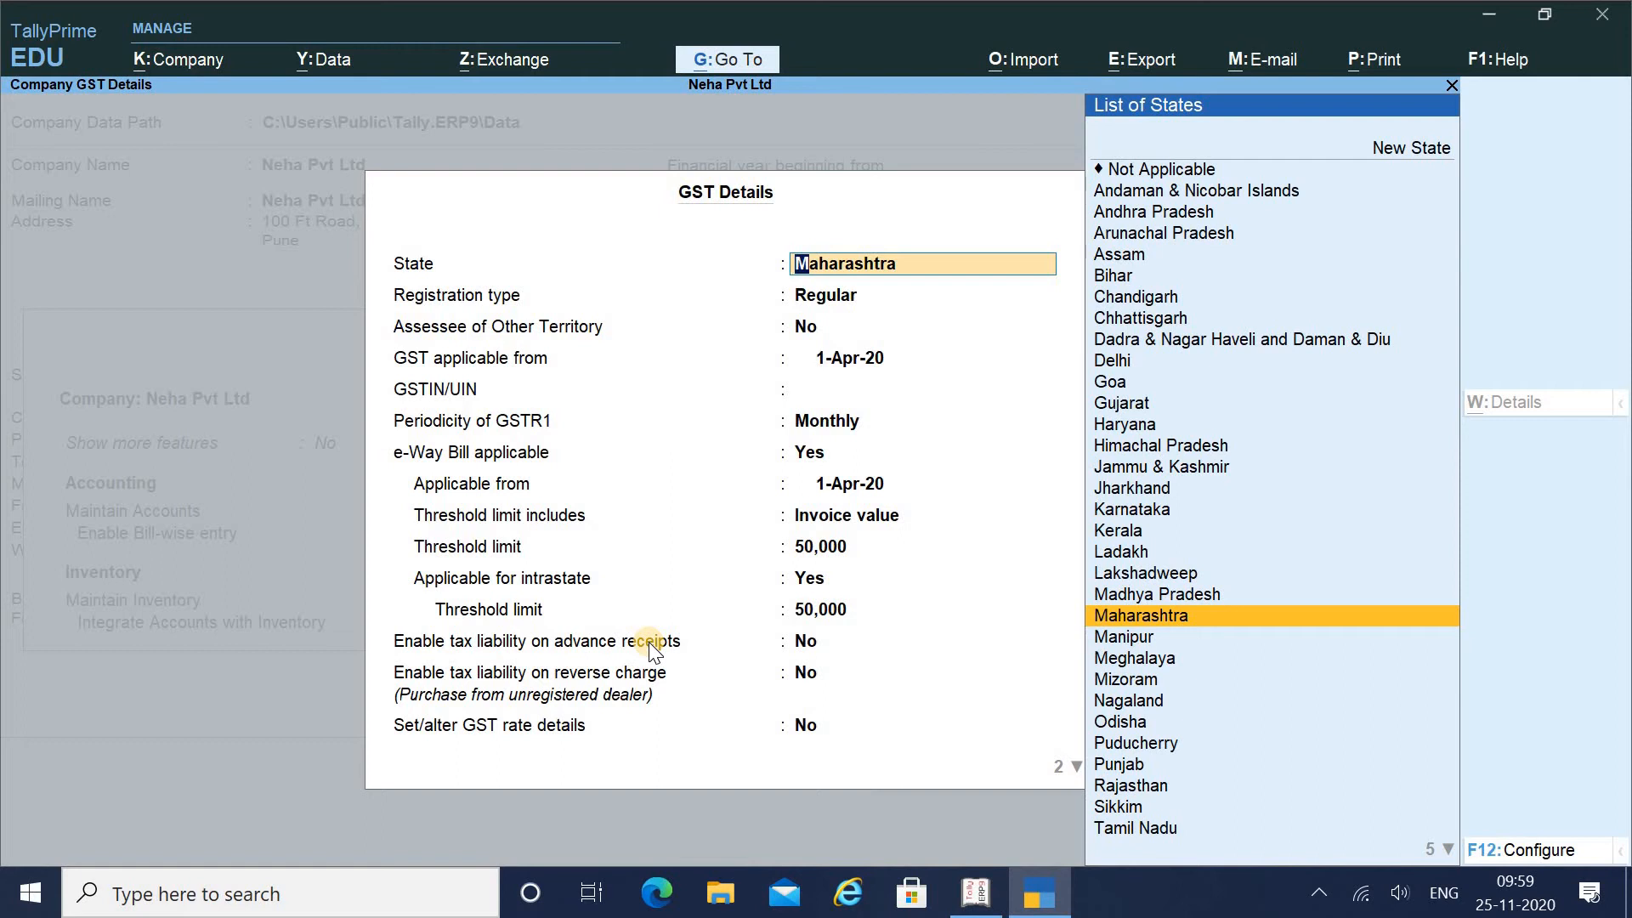
Keep Maharashtra and Regular registration, set GST applicable from 1-Jul-17, and type the company GSTIN
key(Return)
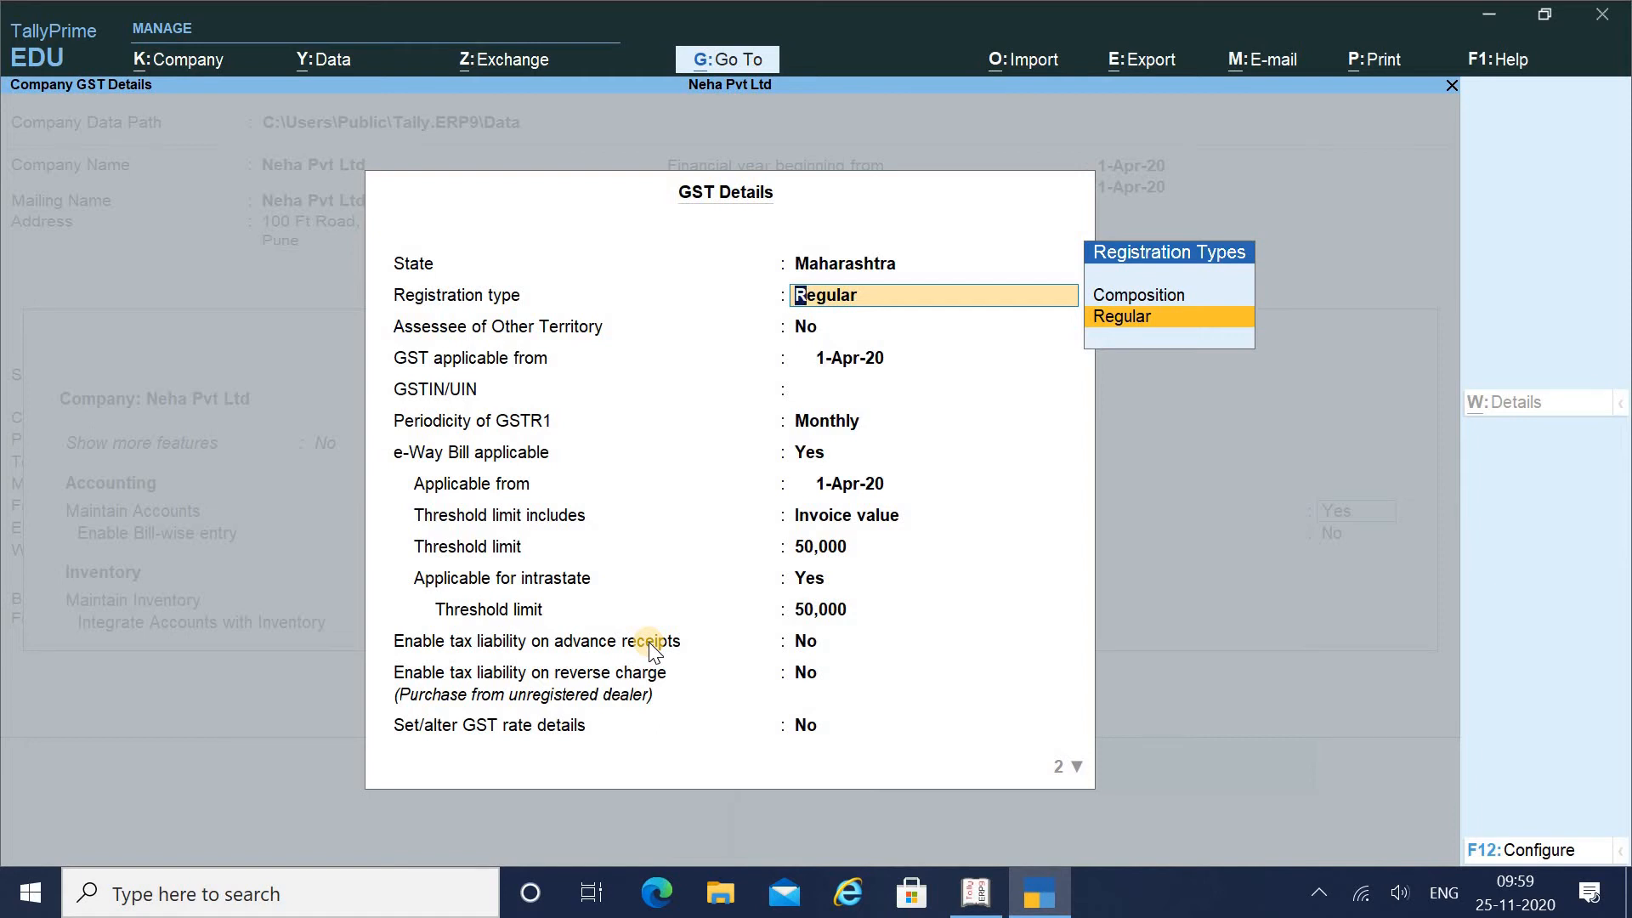
key(Return)
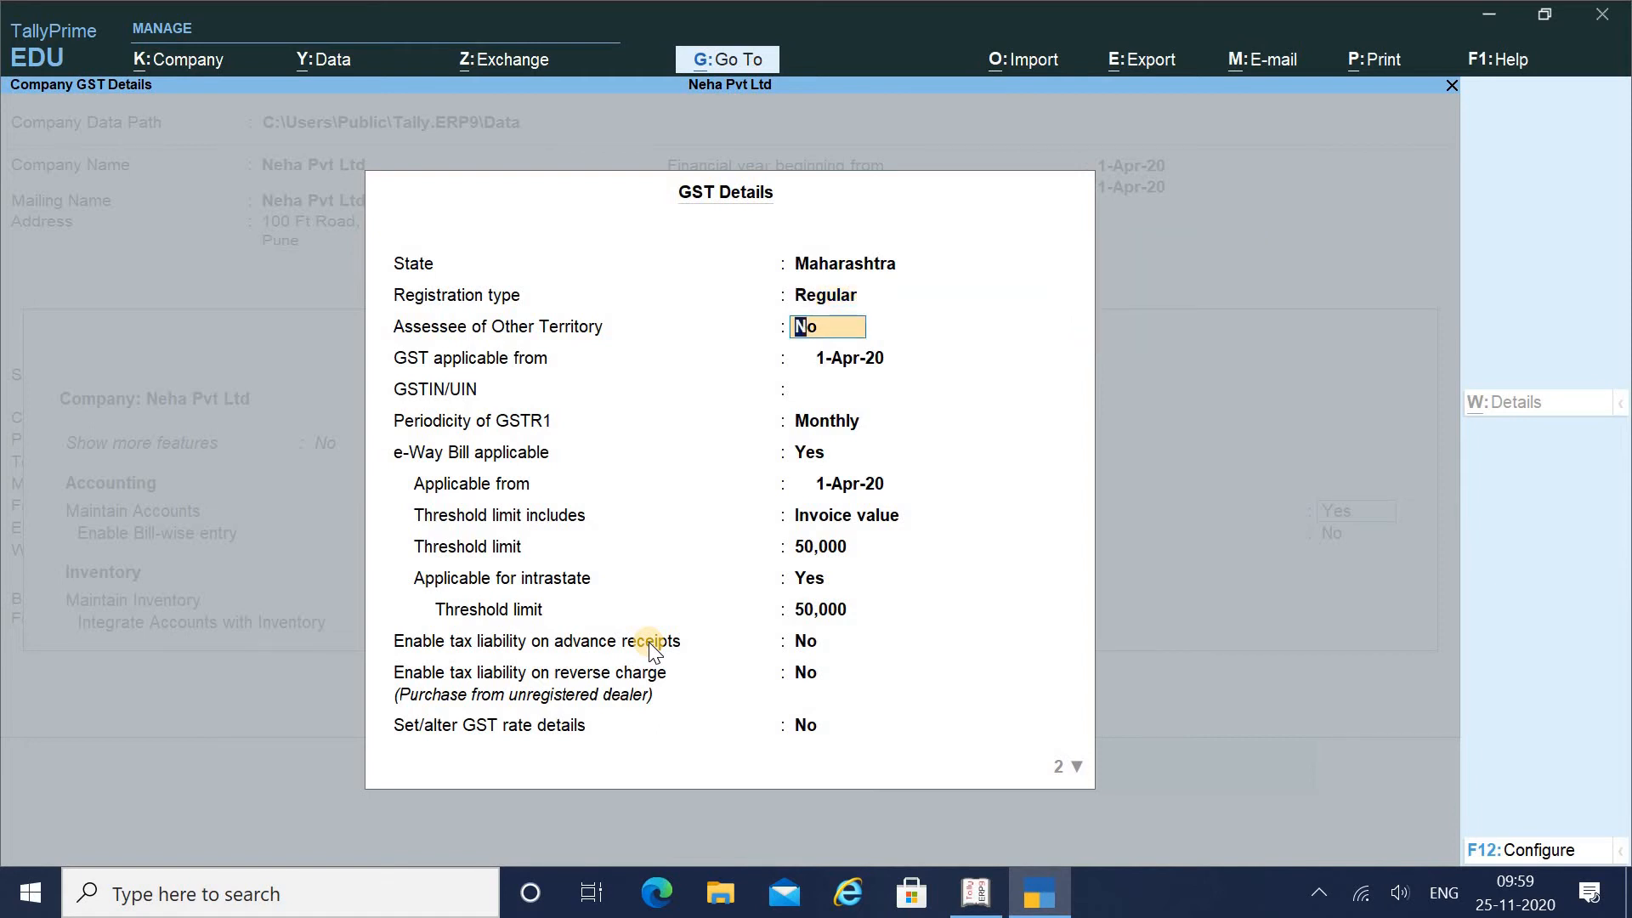
key(Return)
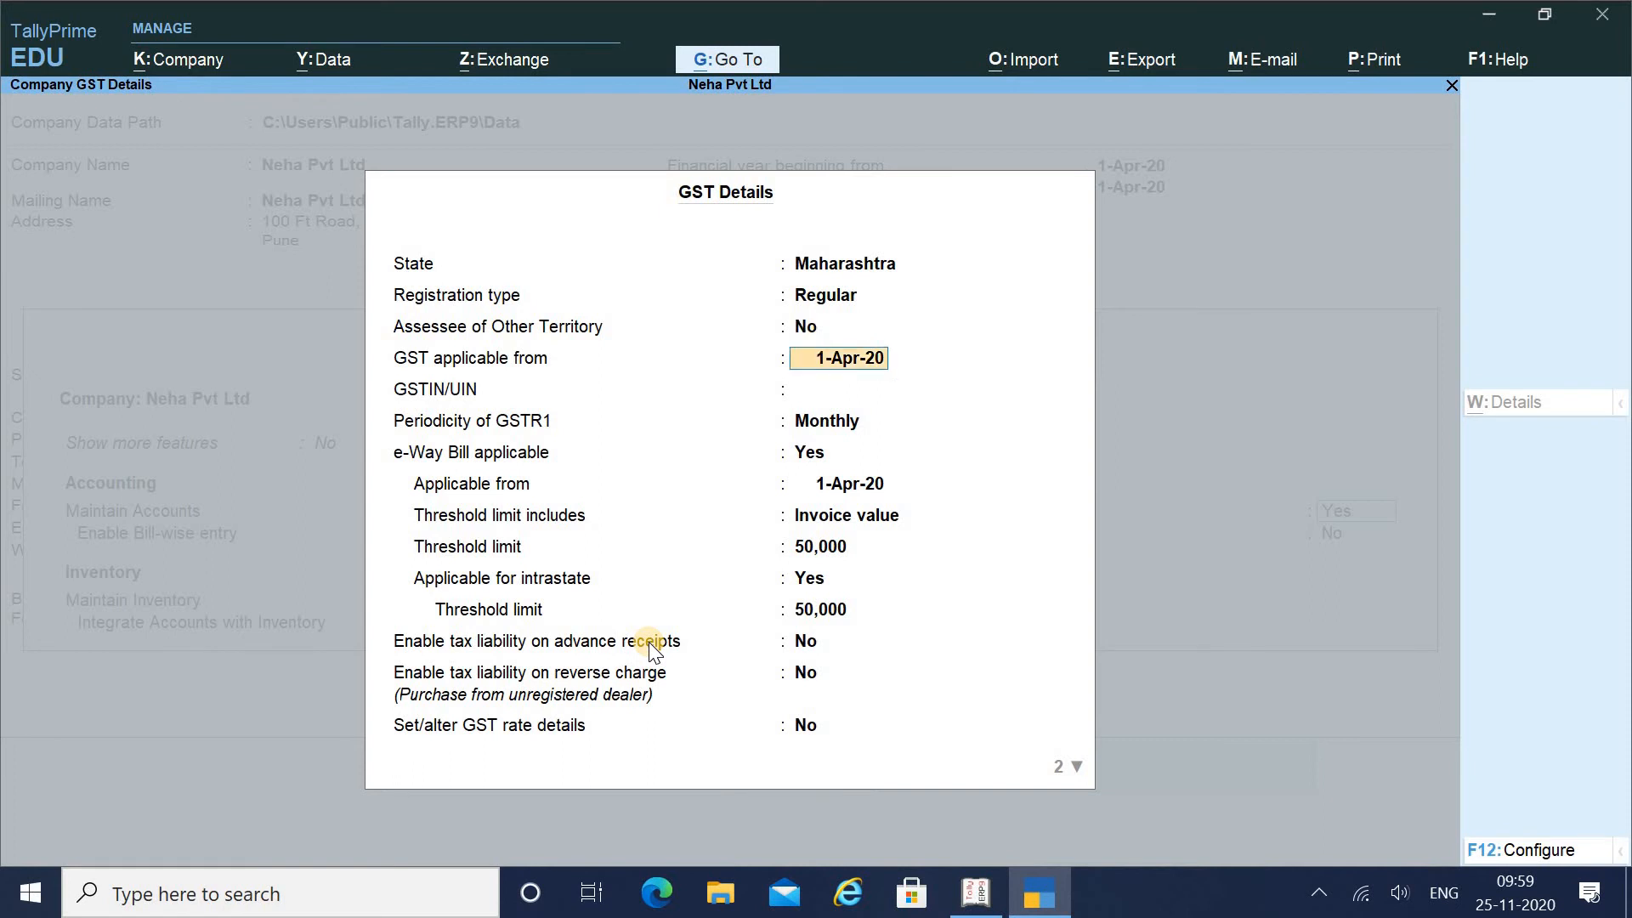
text(1-4-)
text(1)
key(BackSpace)
key(BackSpace)
key(BackSpace)
text(7-1)
text(7)
key(Return)
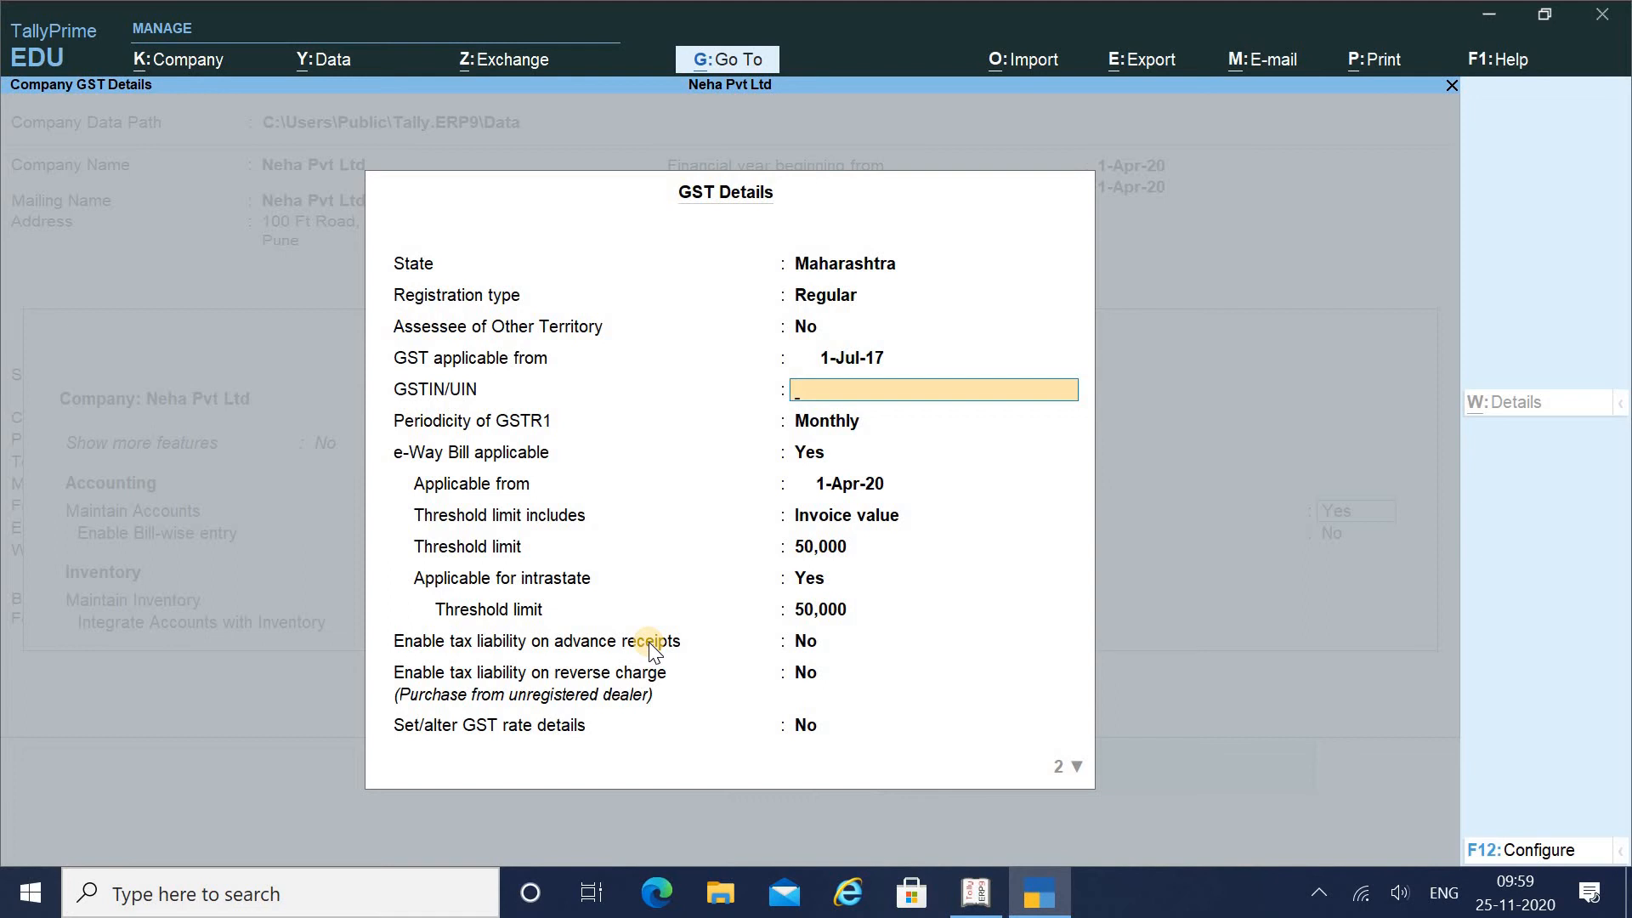
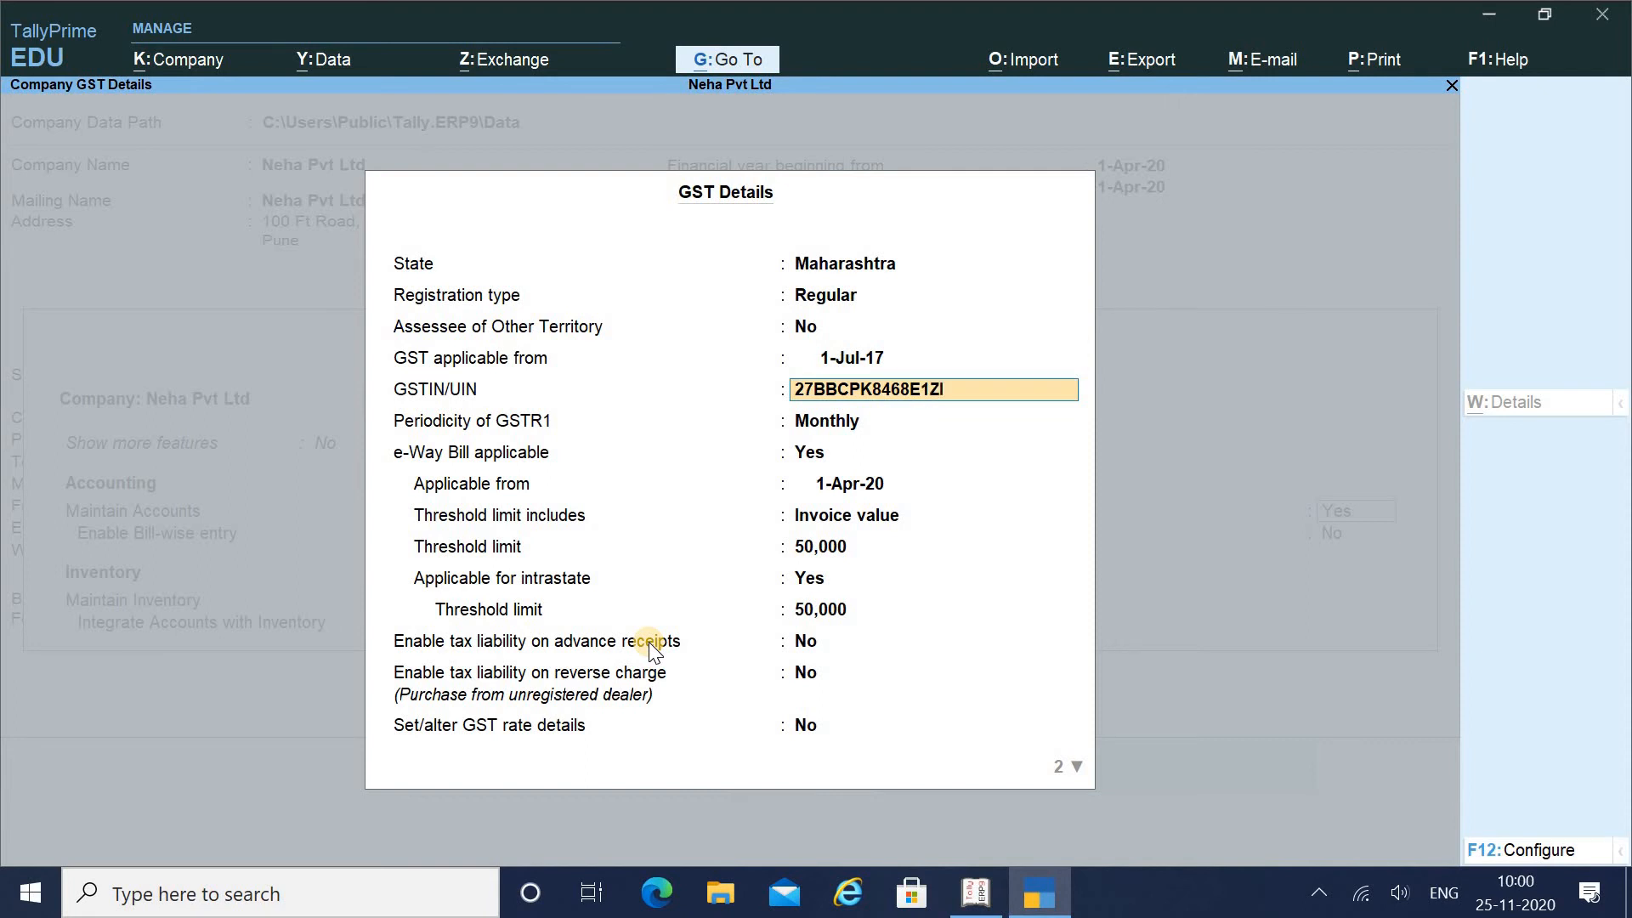
Accept the GSTIN, keep GSTR1 Monthly and e-Way Bill applicable from 1-Apr-20
key(Return)
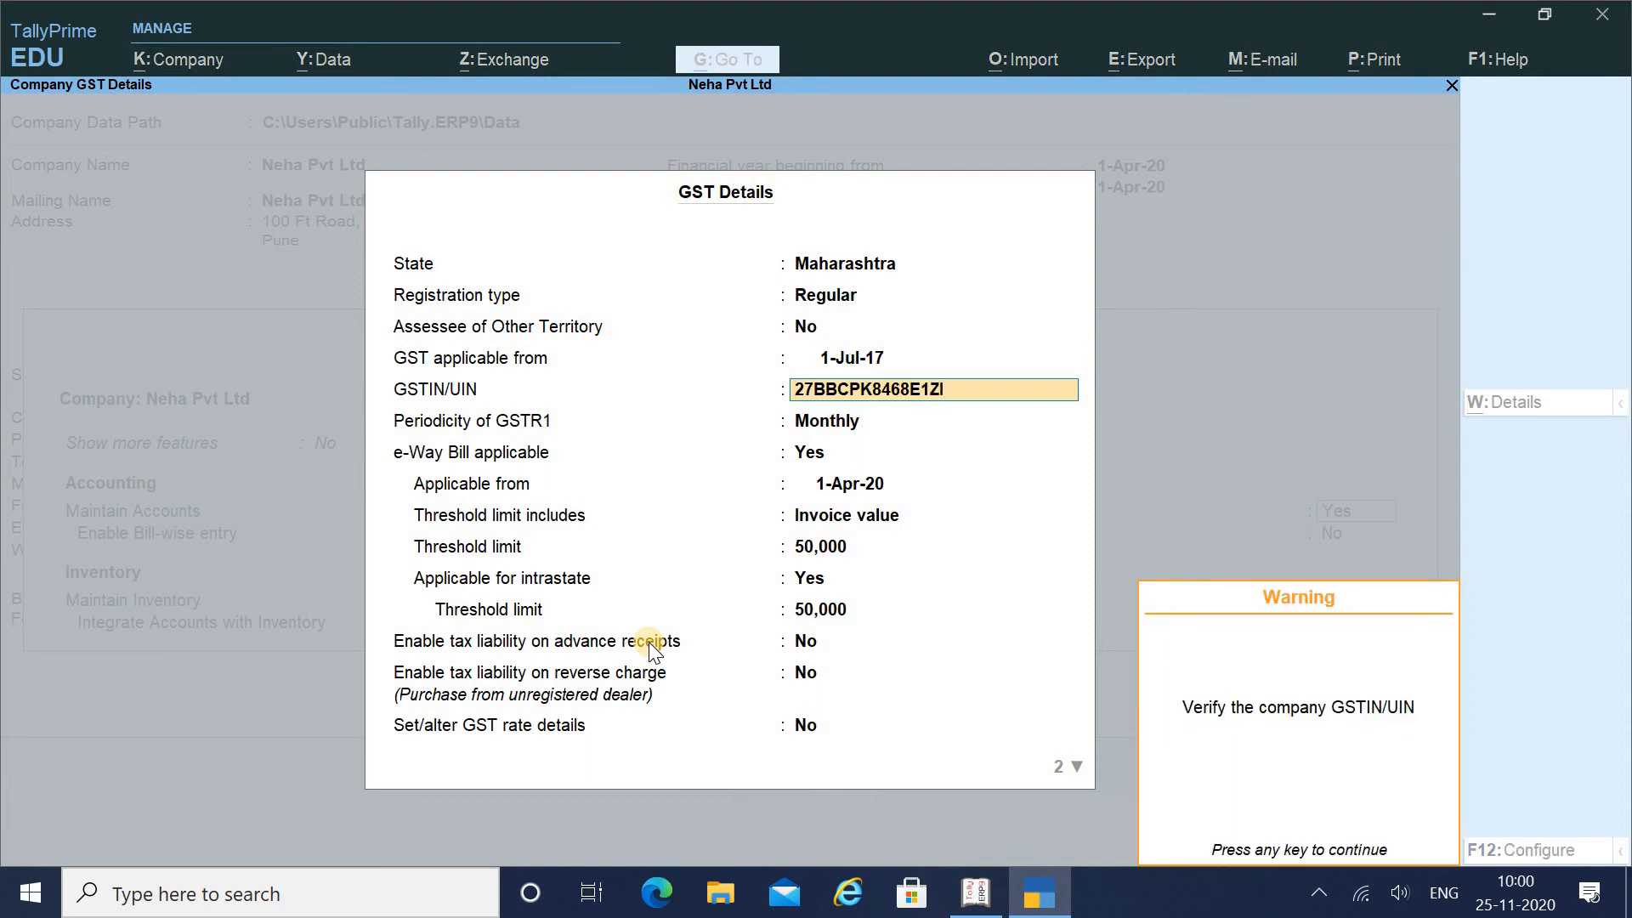
key(Return)
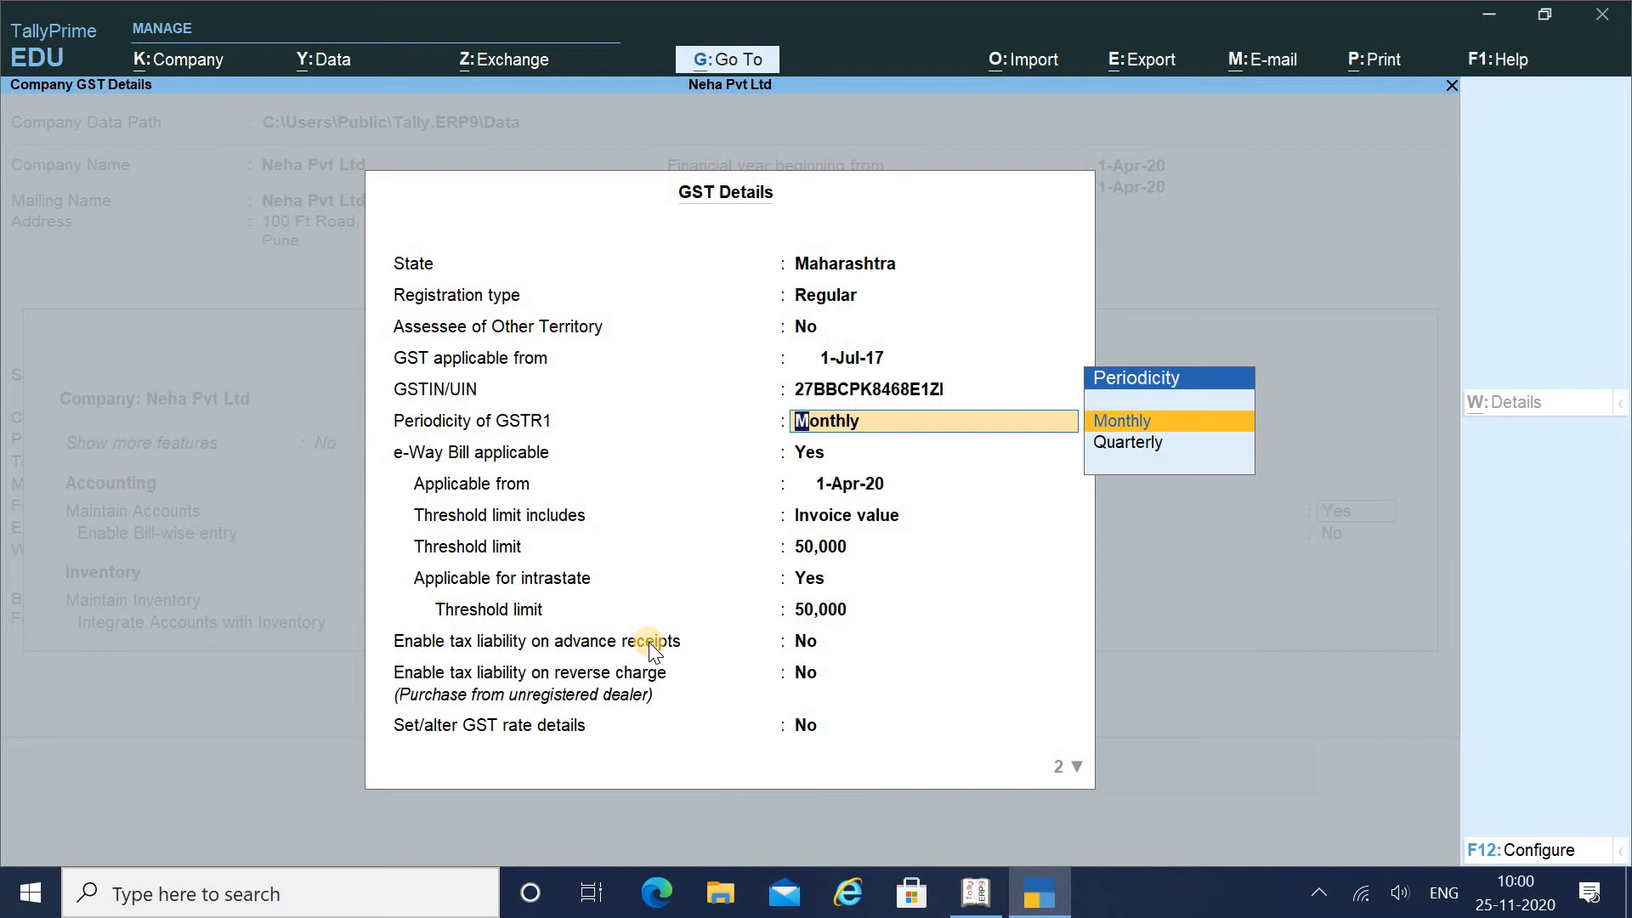
key(Return)
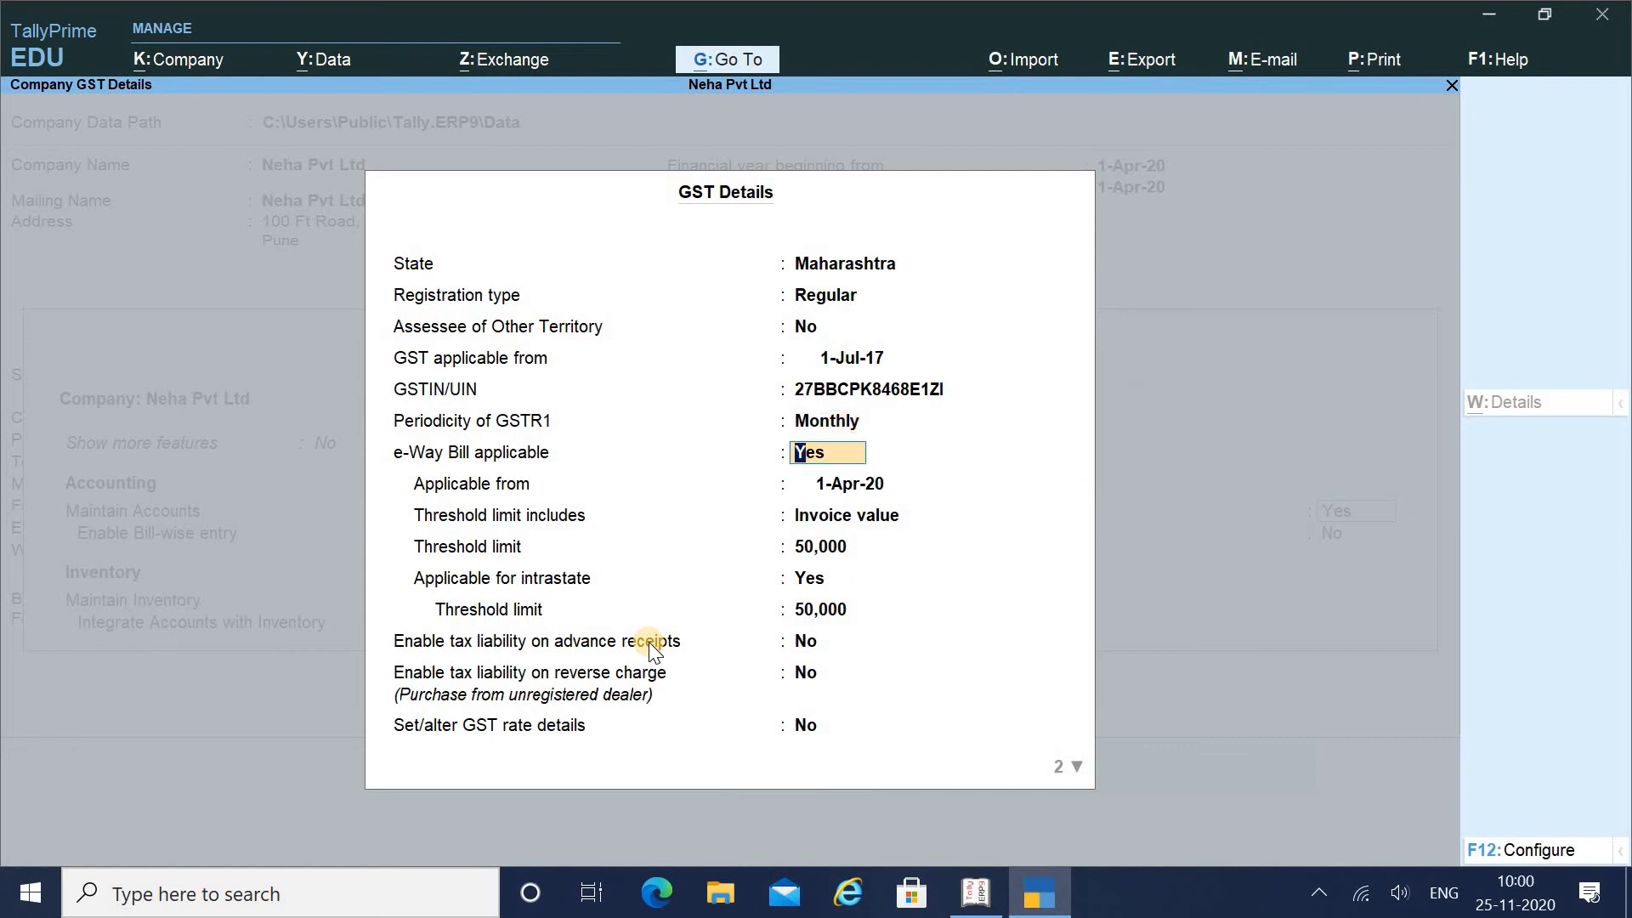
text(n)
key(Return)
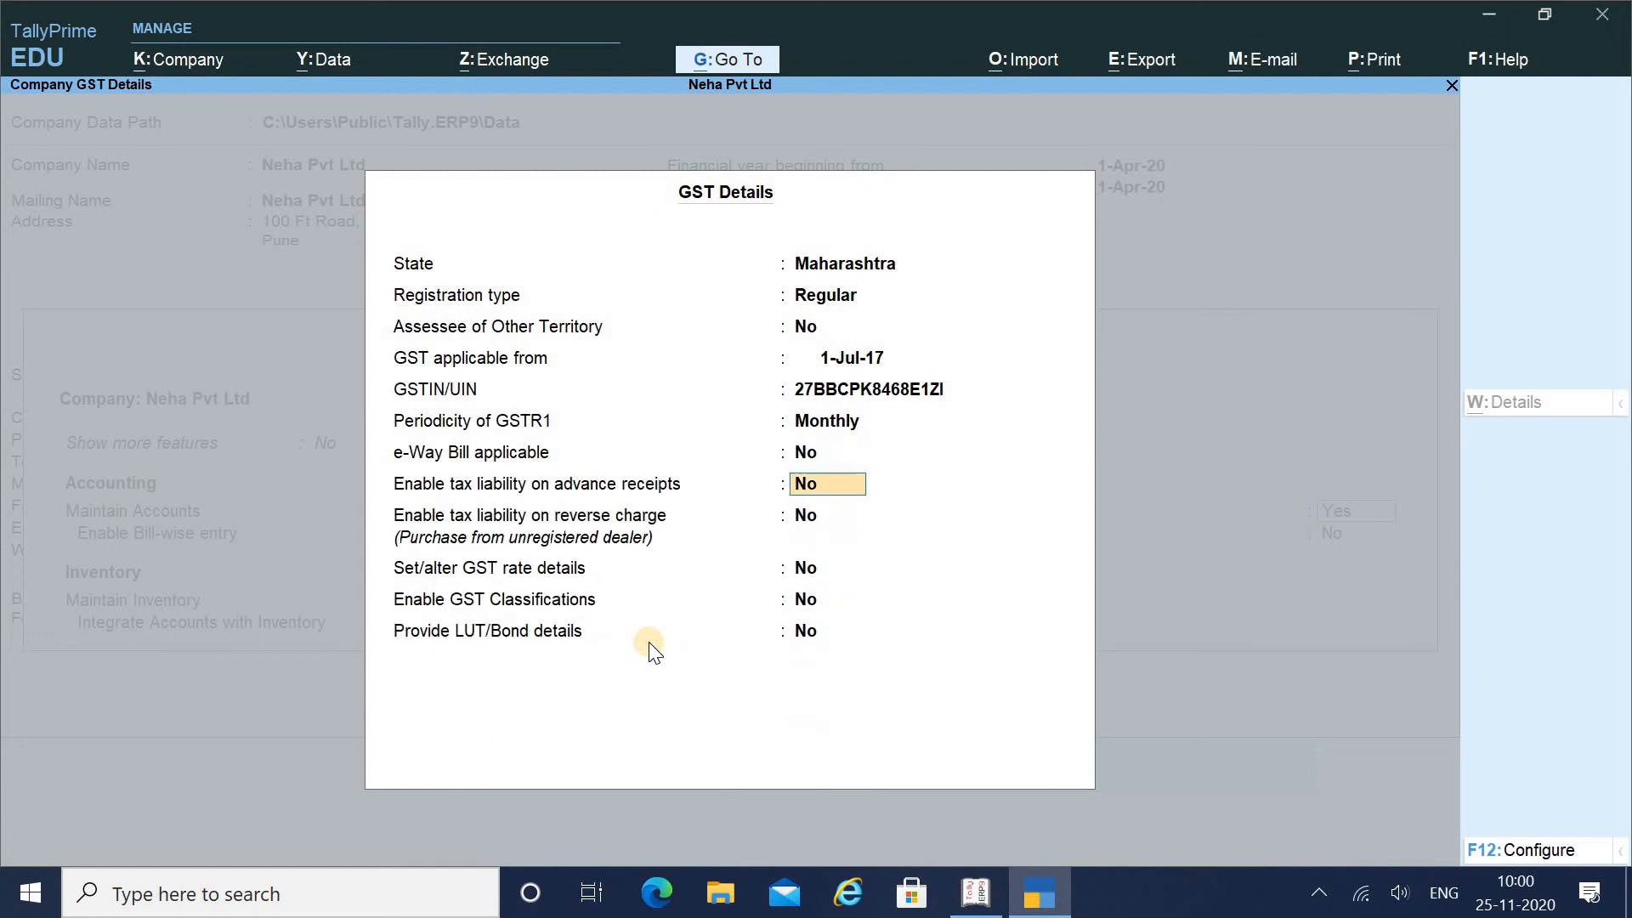
key(Up)
text(y)
key(Return)
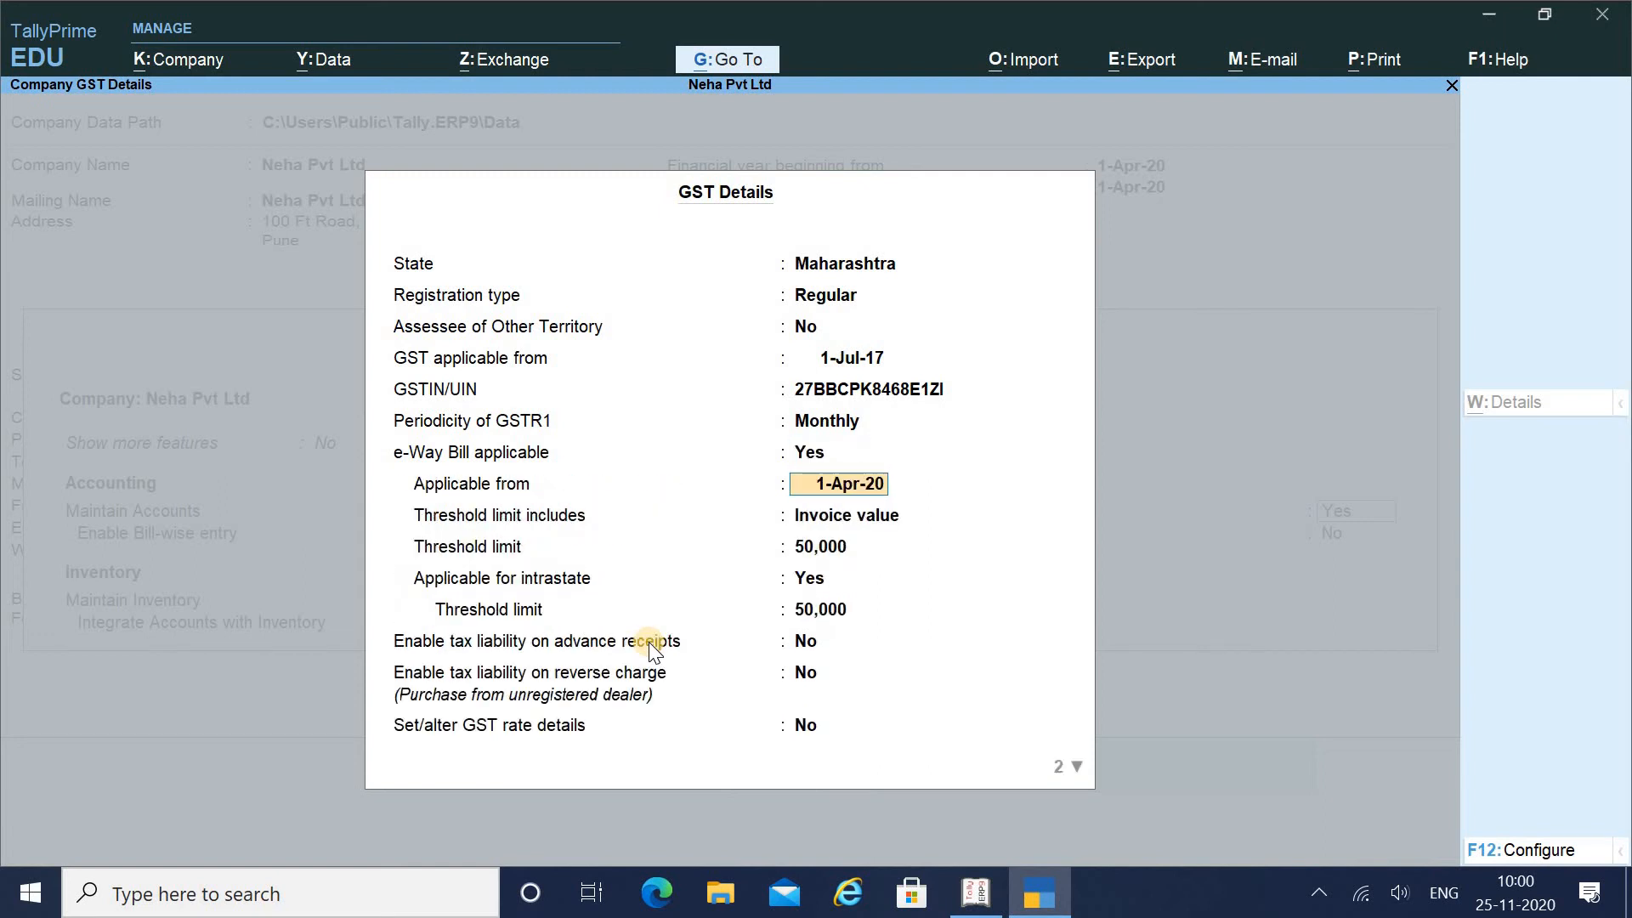
key(Return)
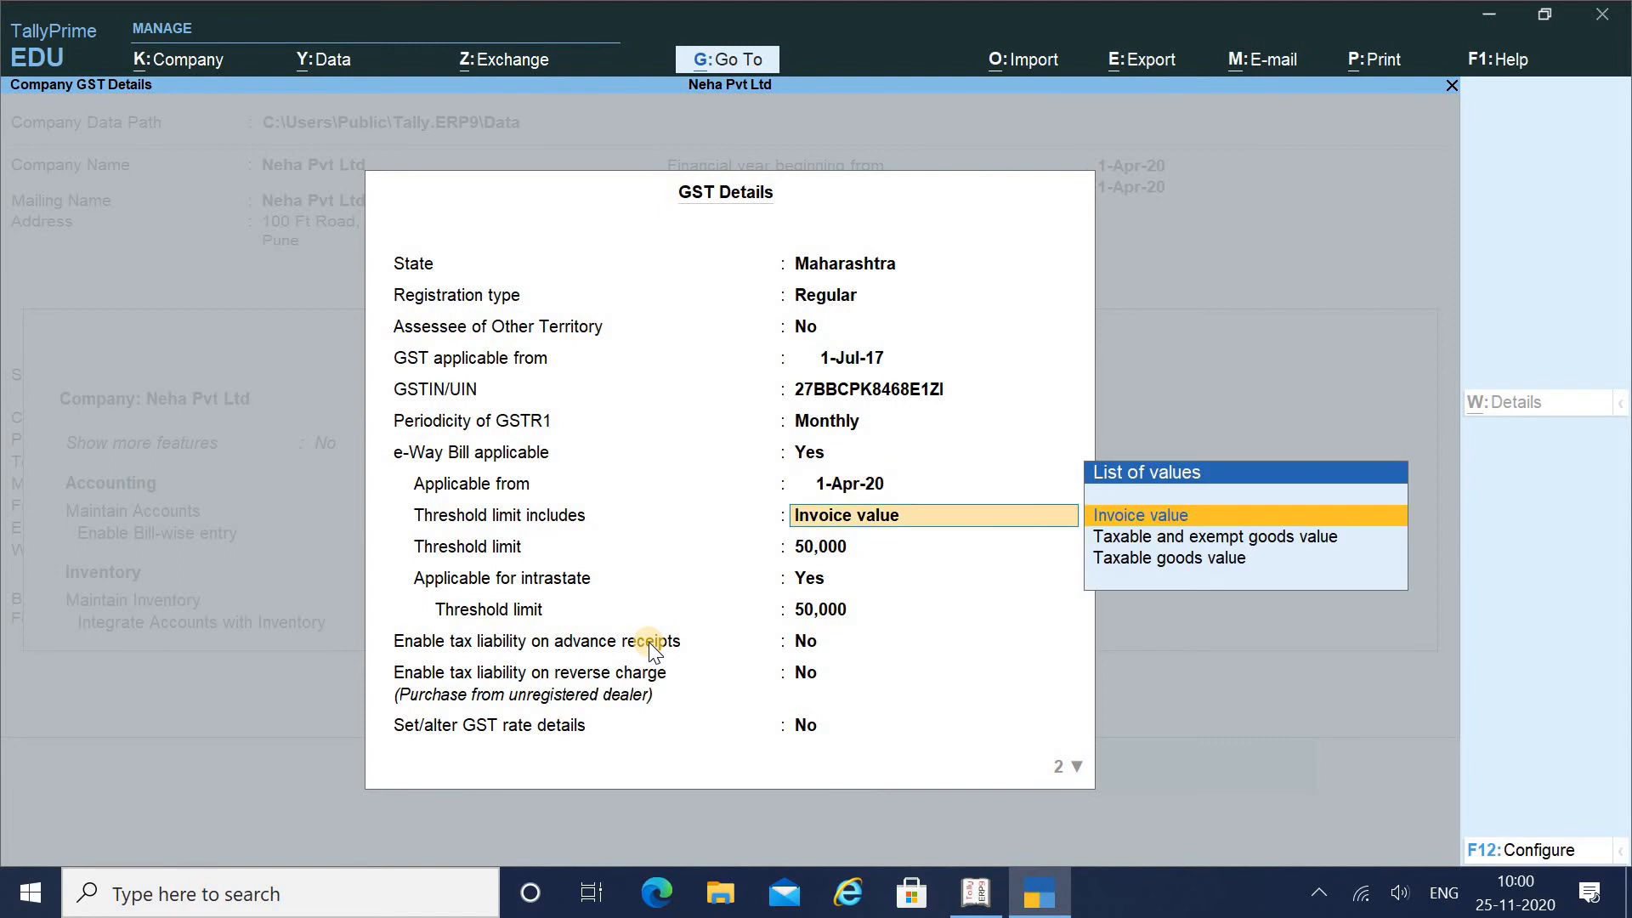
Base the threshold on Invoice value with 50,000 limits, and set advance receipts and reverse charge to Yes
key(Down)
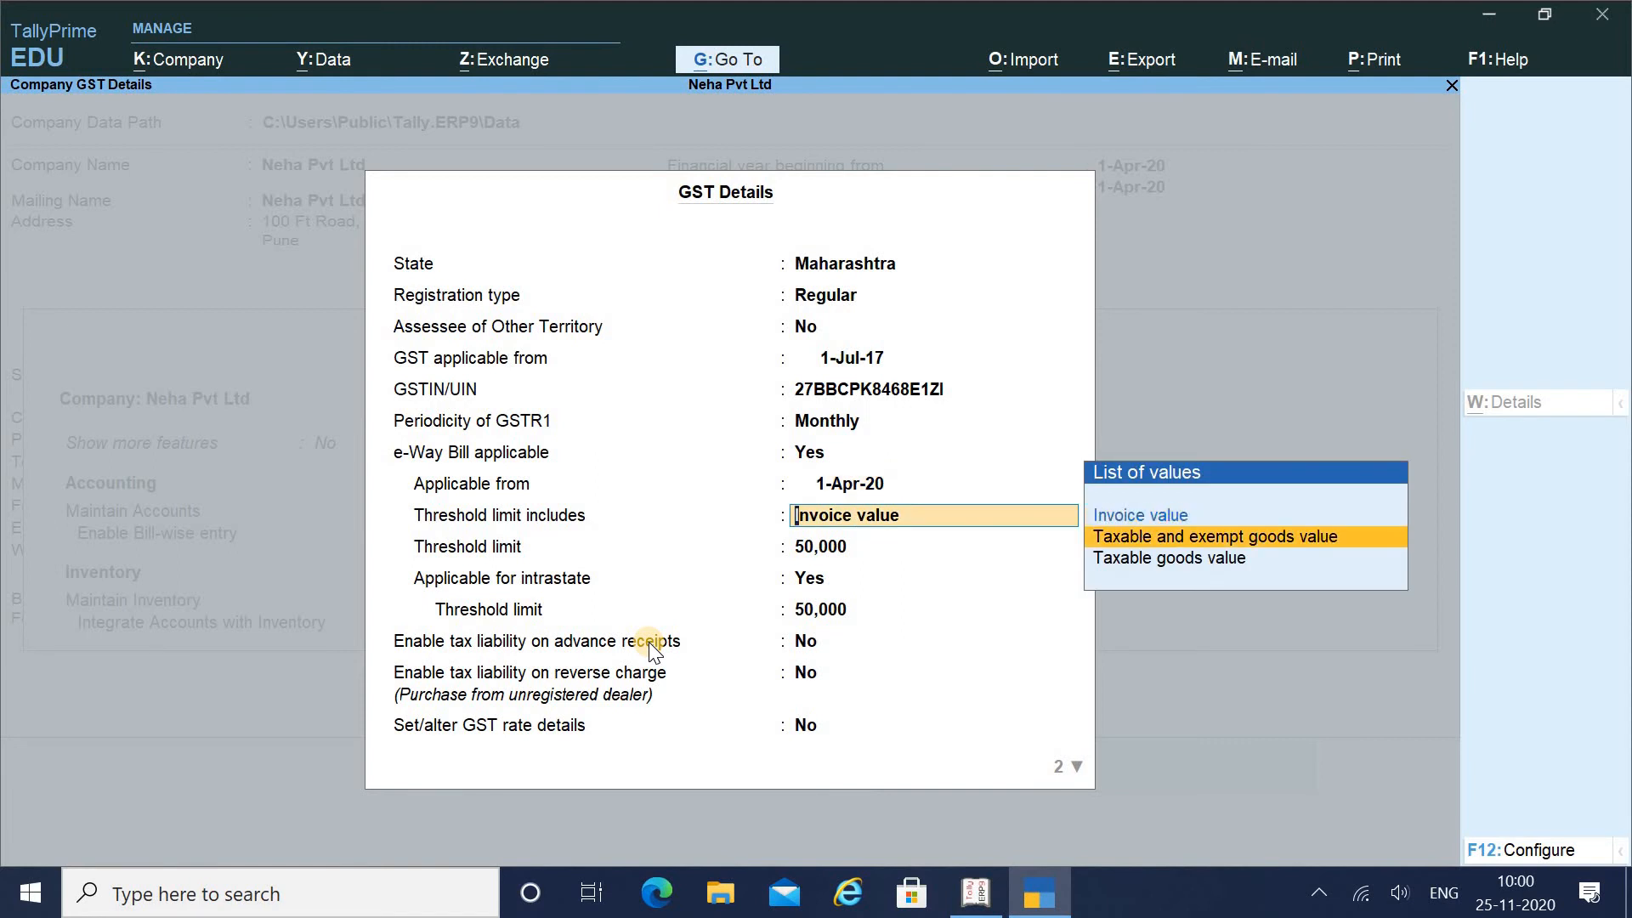
key(Up)
key(Return)
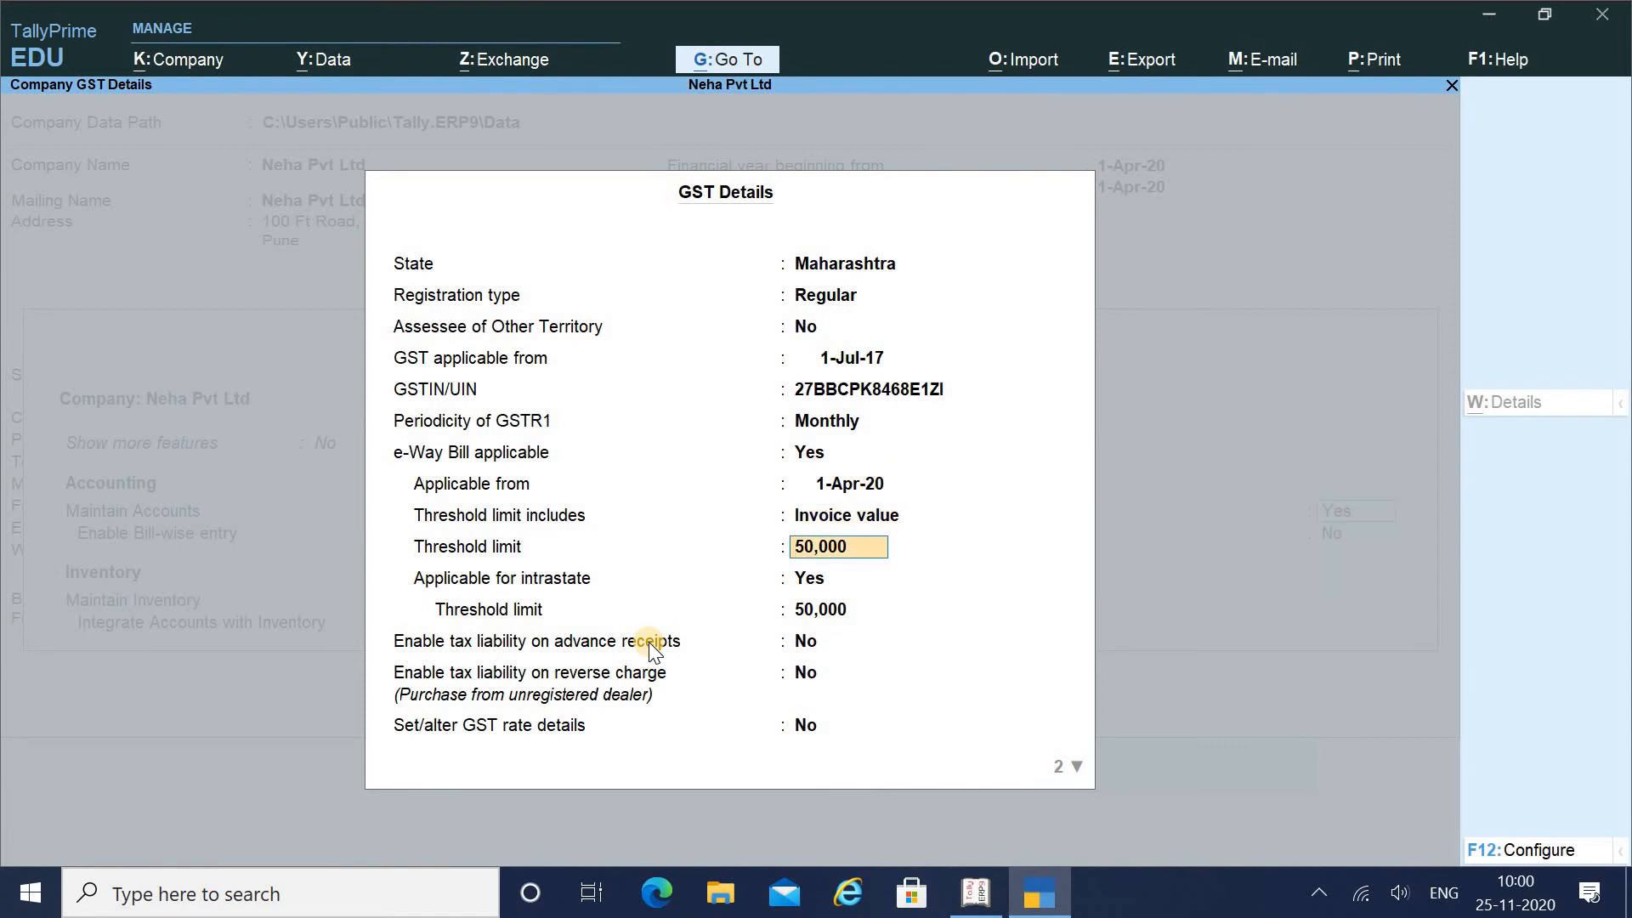
key(Return)
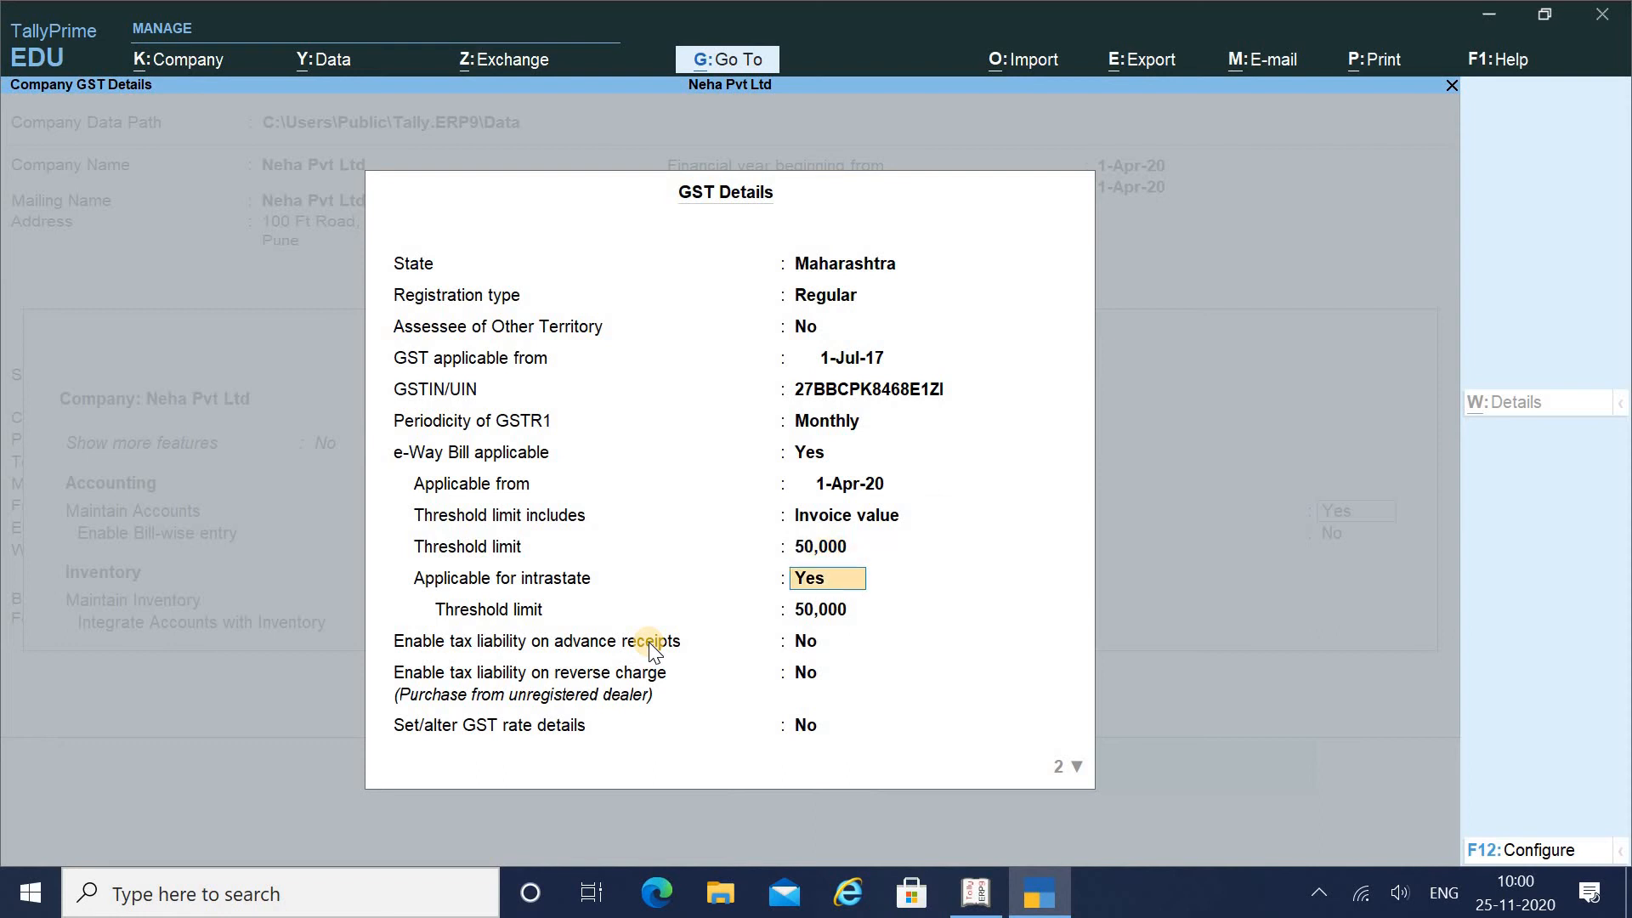
key(Return)
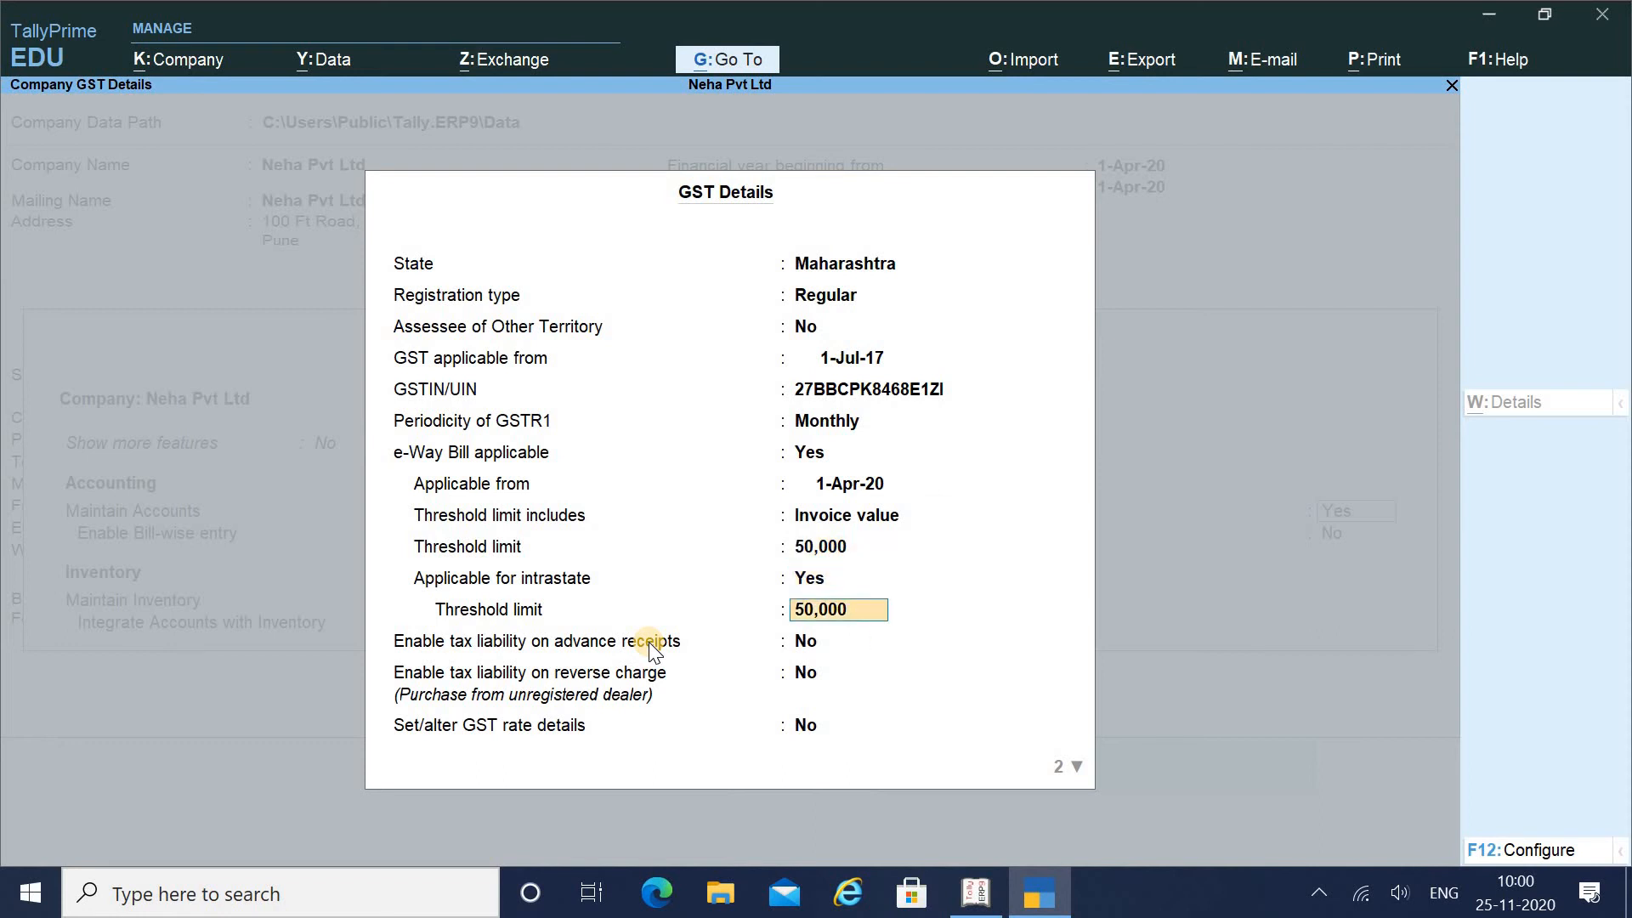
key(Return)
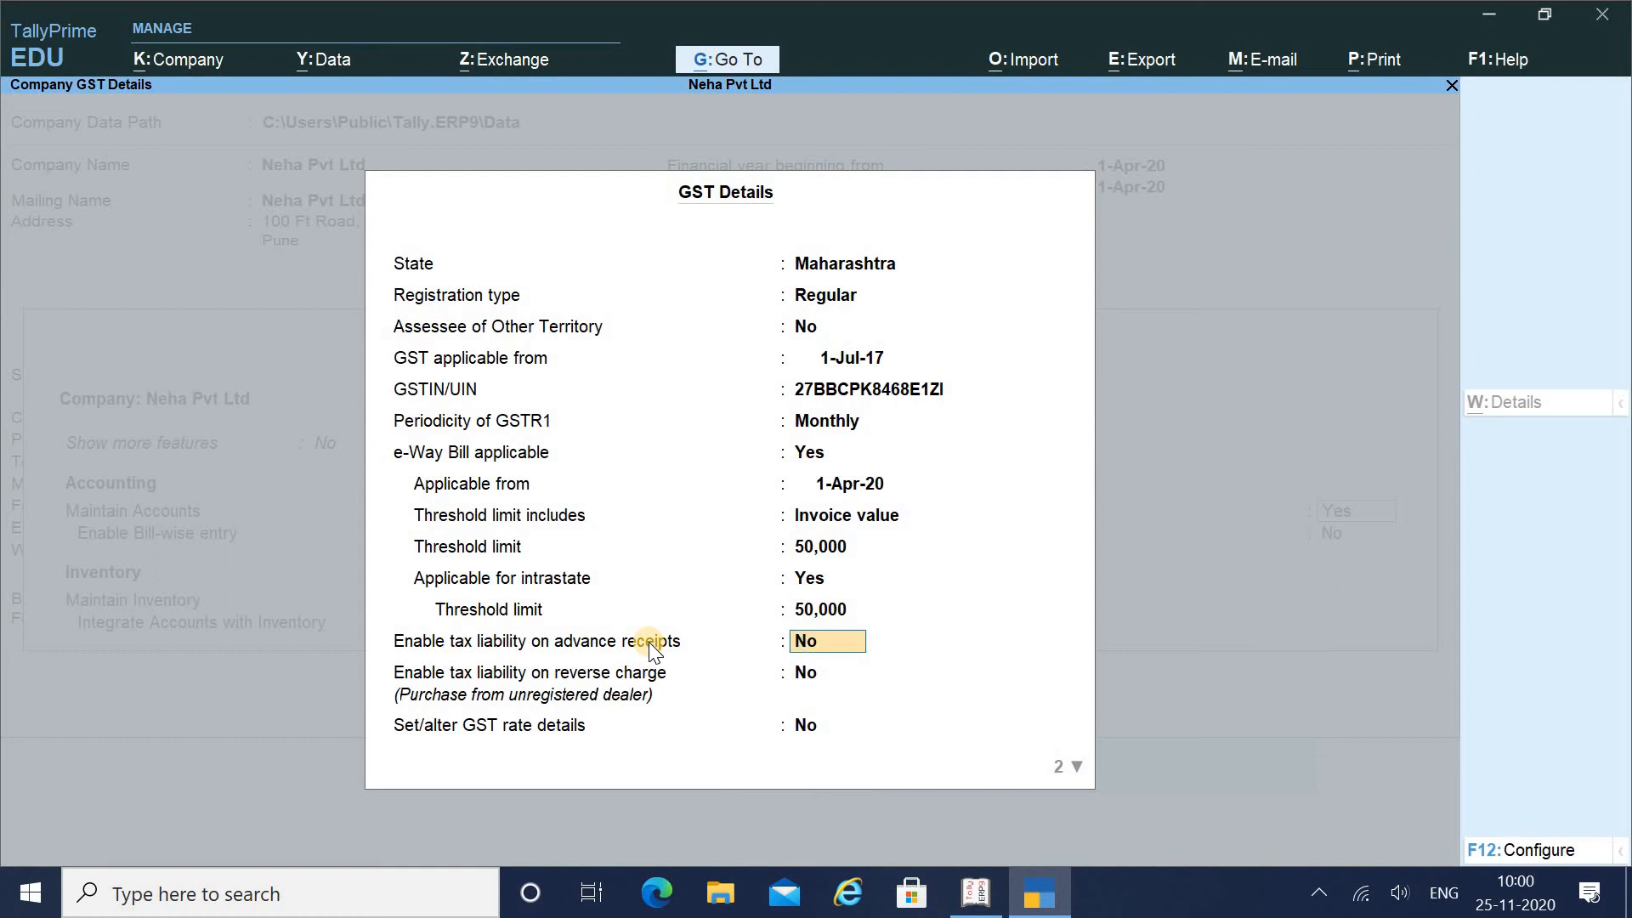
text(y)
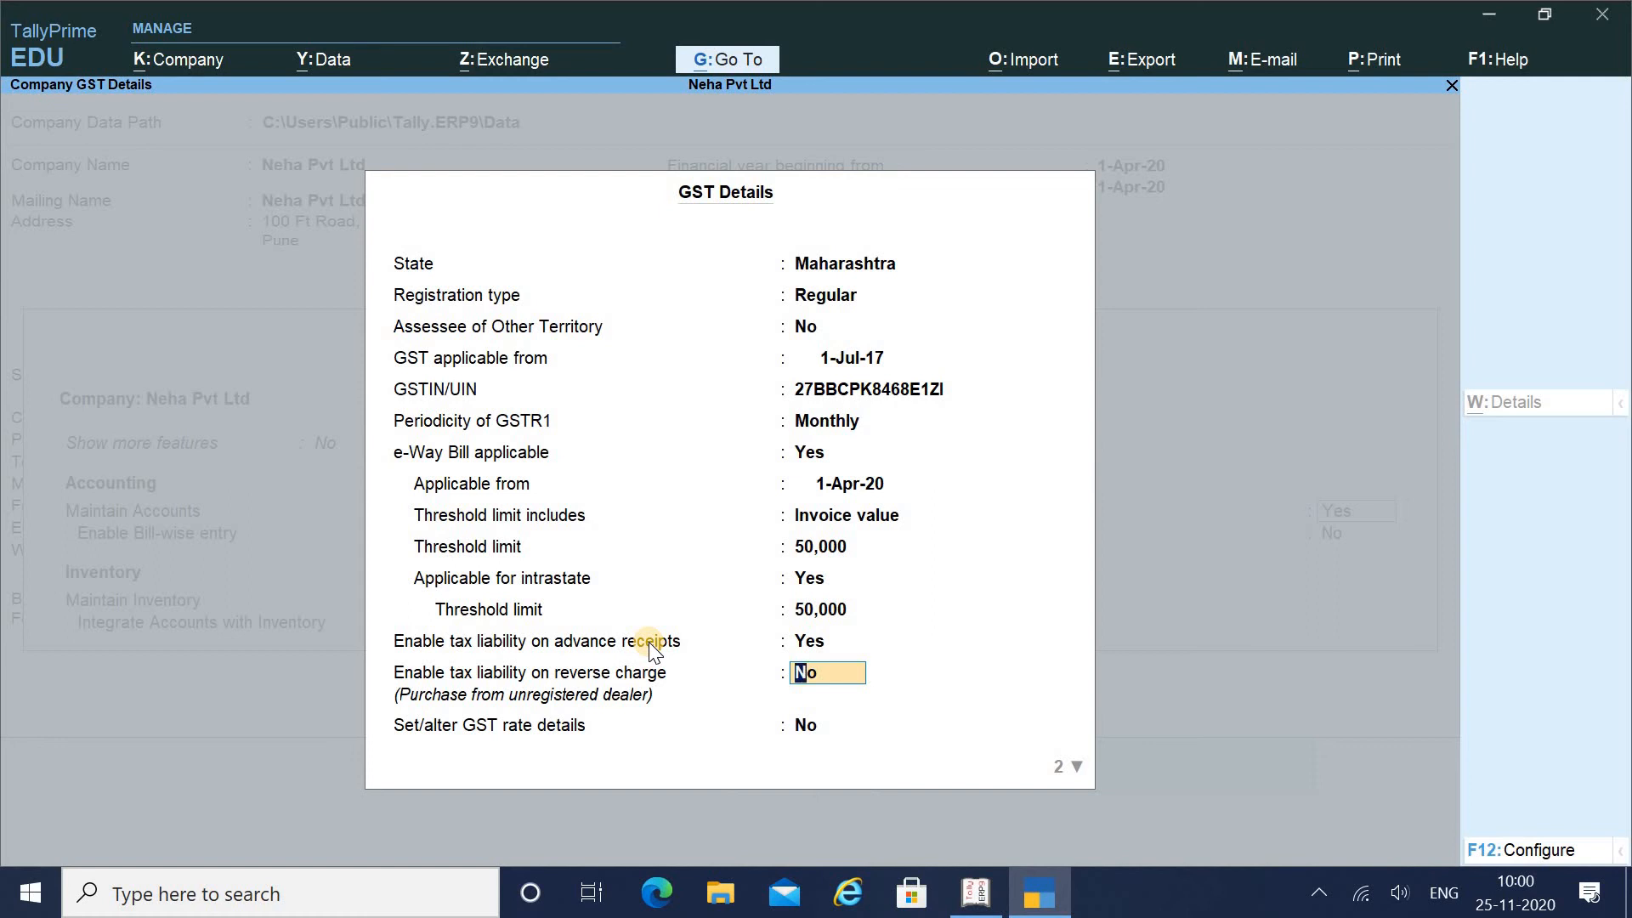
text(y)
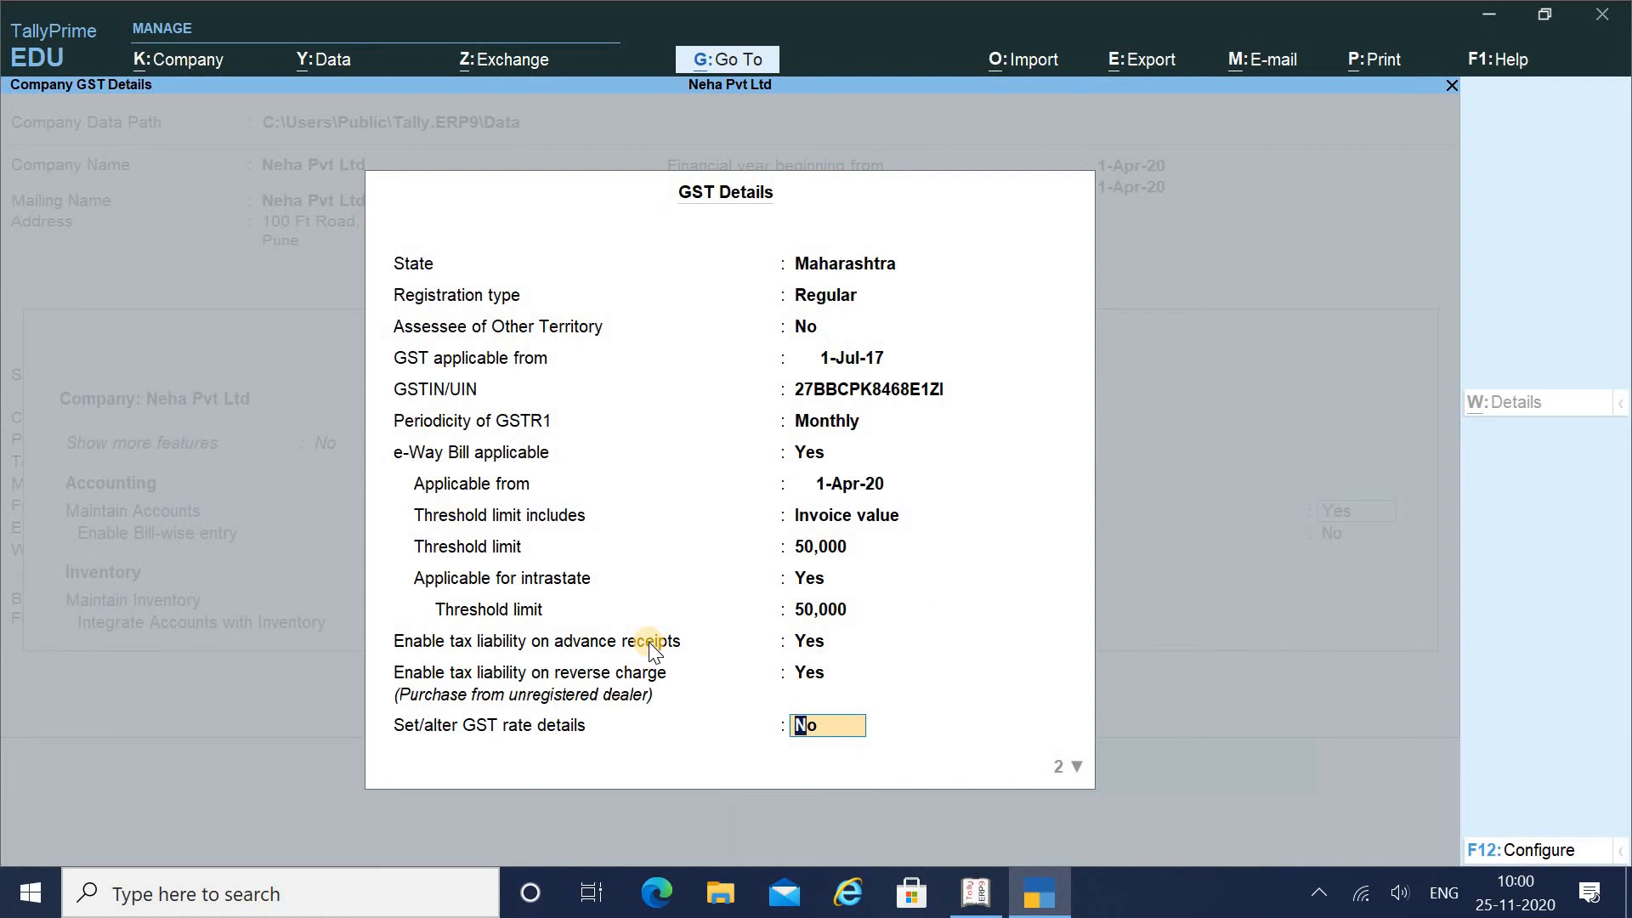
text(y)
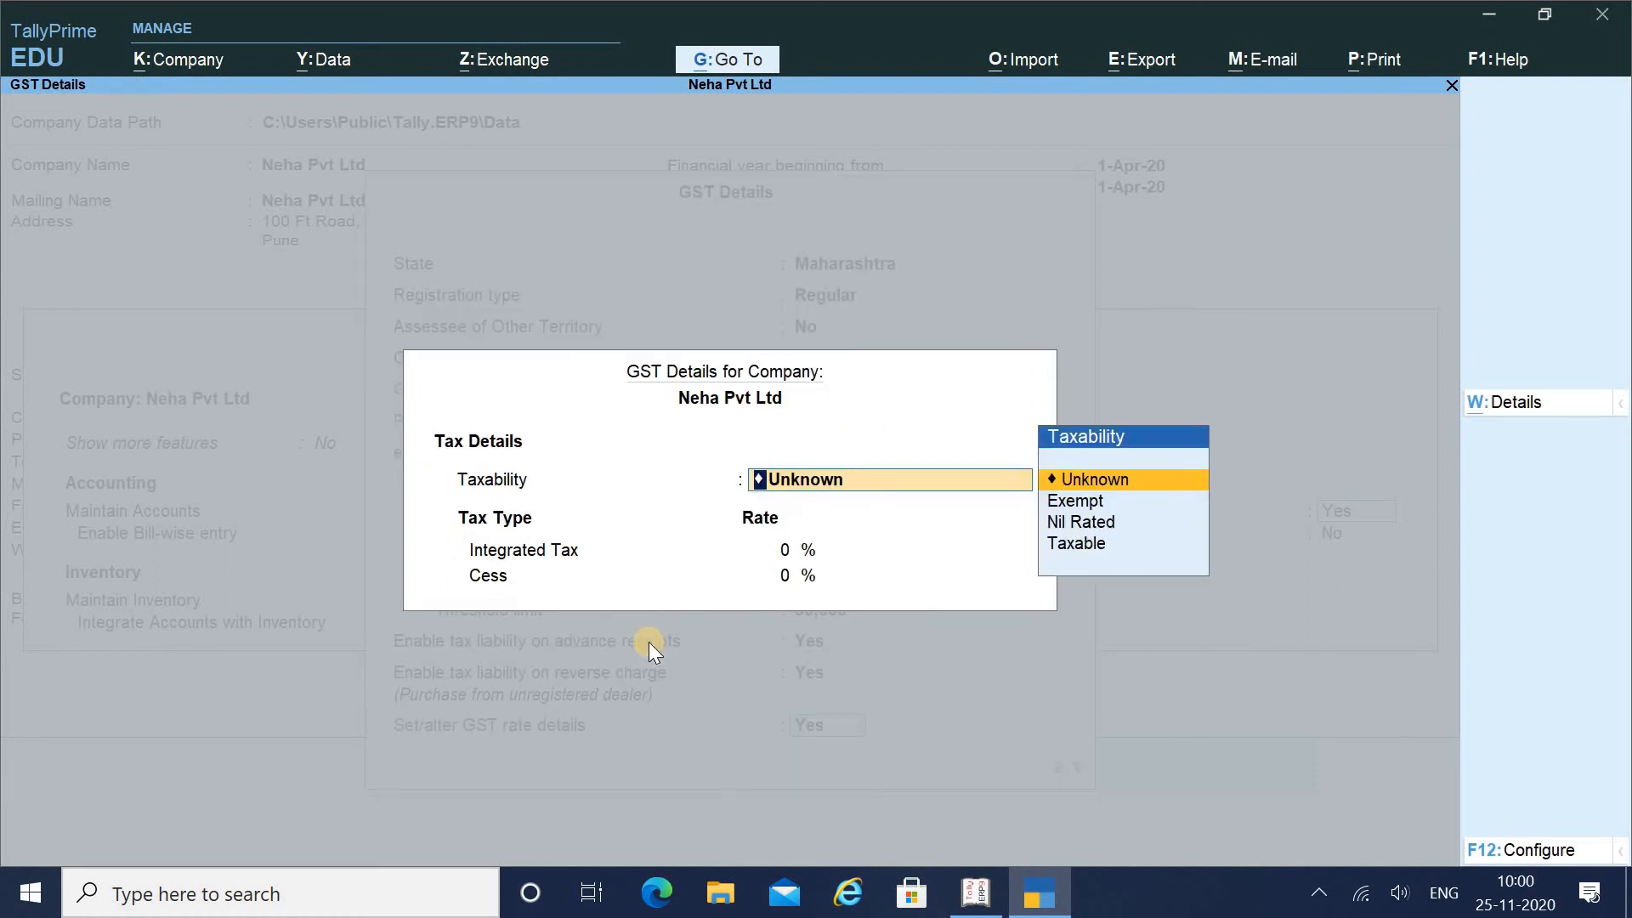
Set taxability to Taxable at 5% integrated tax with 0 cess, classifications and LUT/Bond off, and save
key(Down)
key(Down)
key(Down)
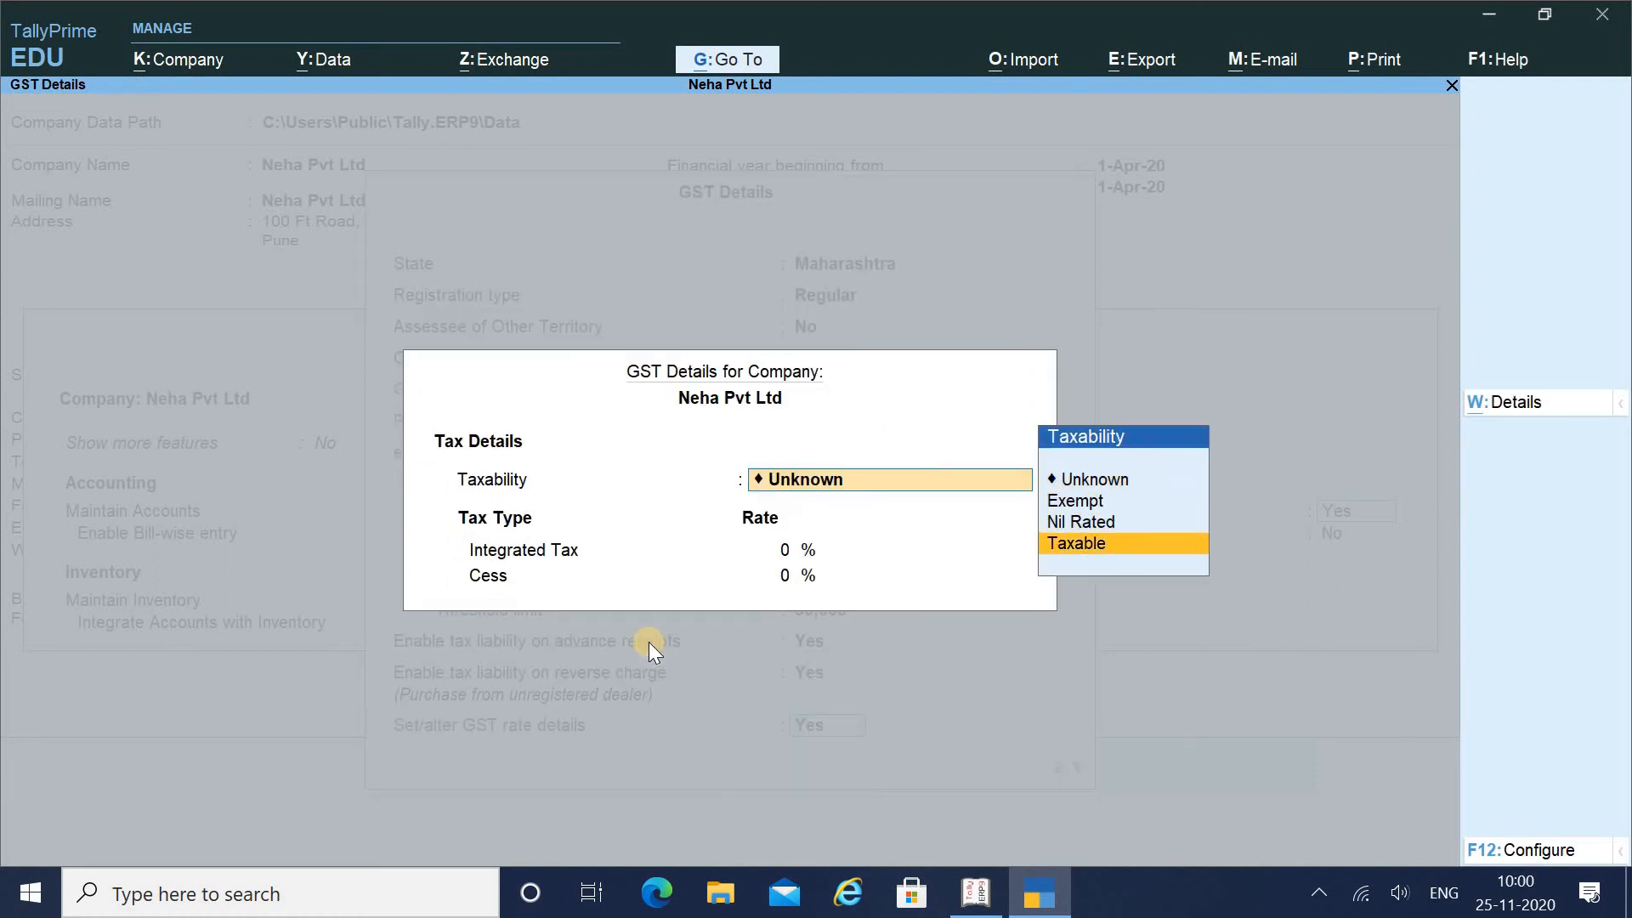
key(Return)
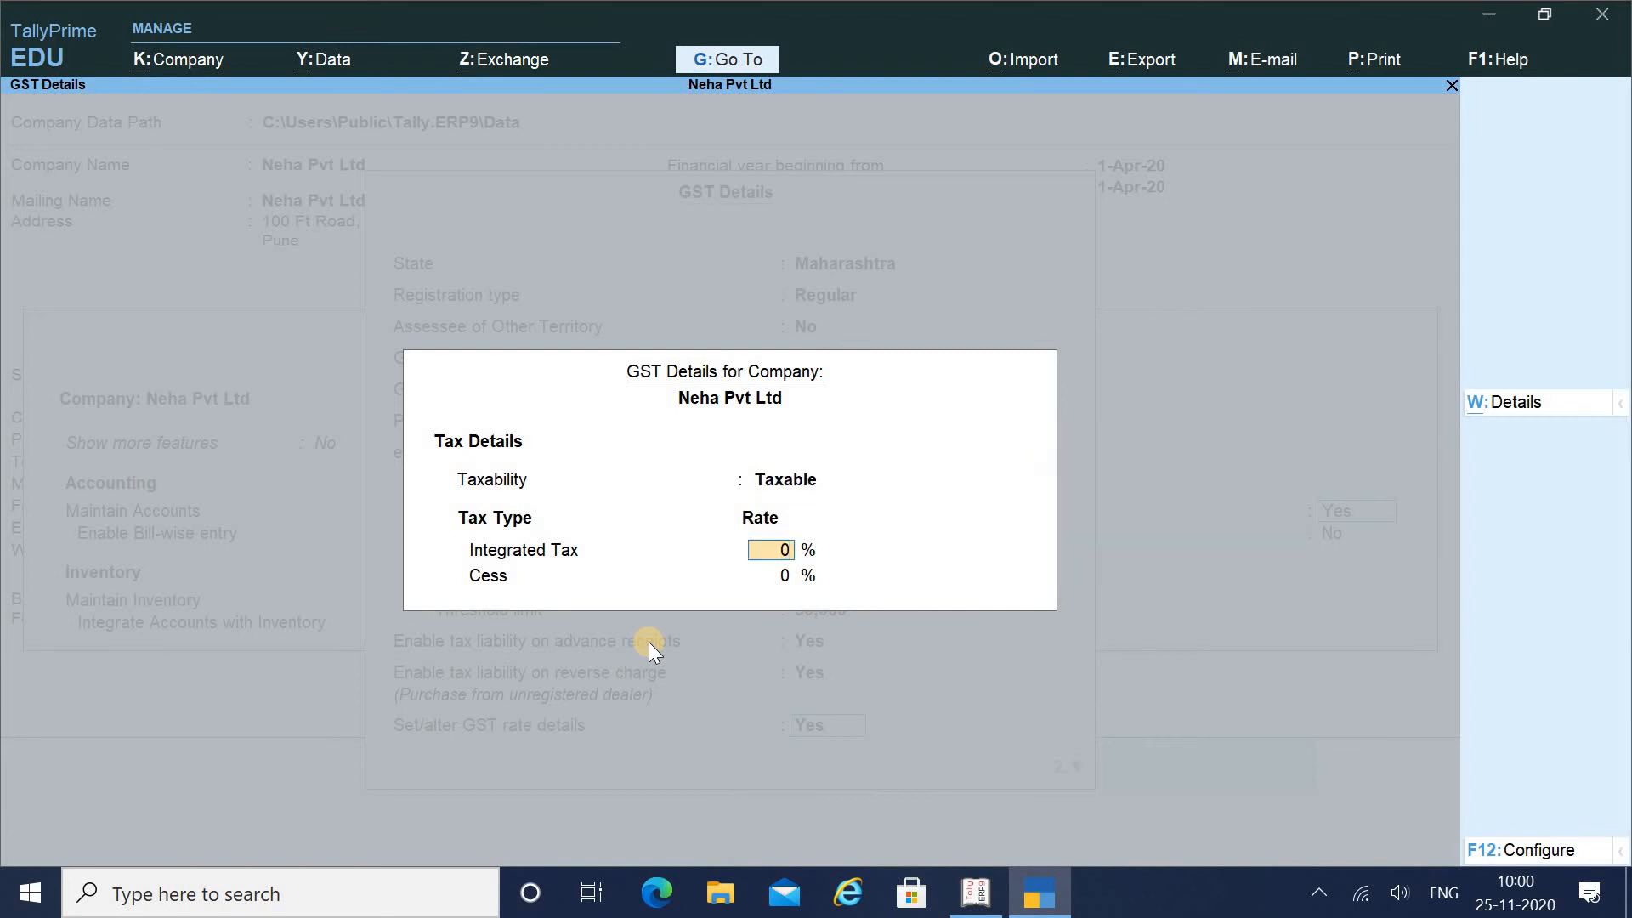
text(5)
key(Return)
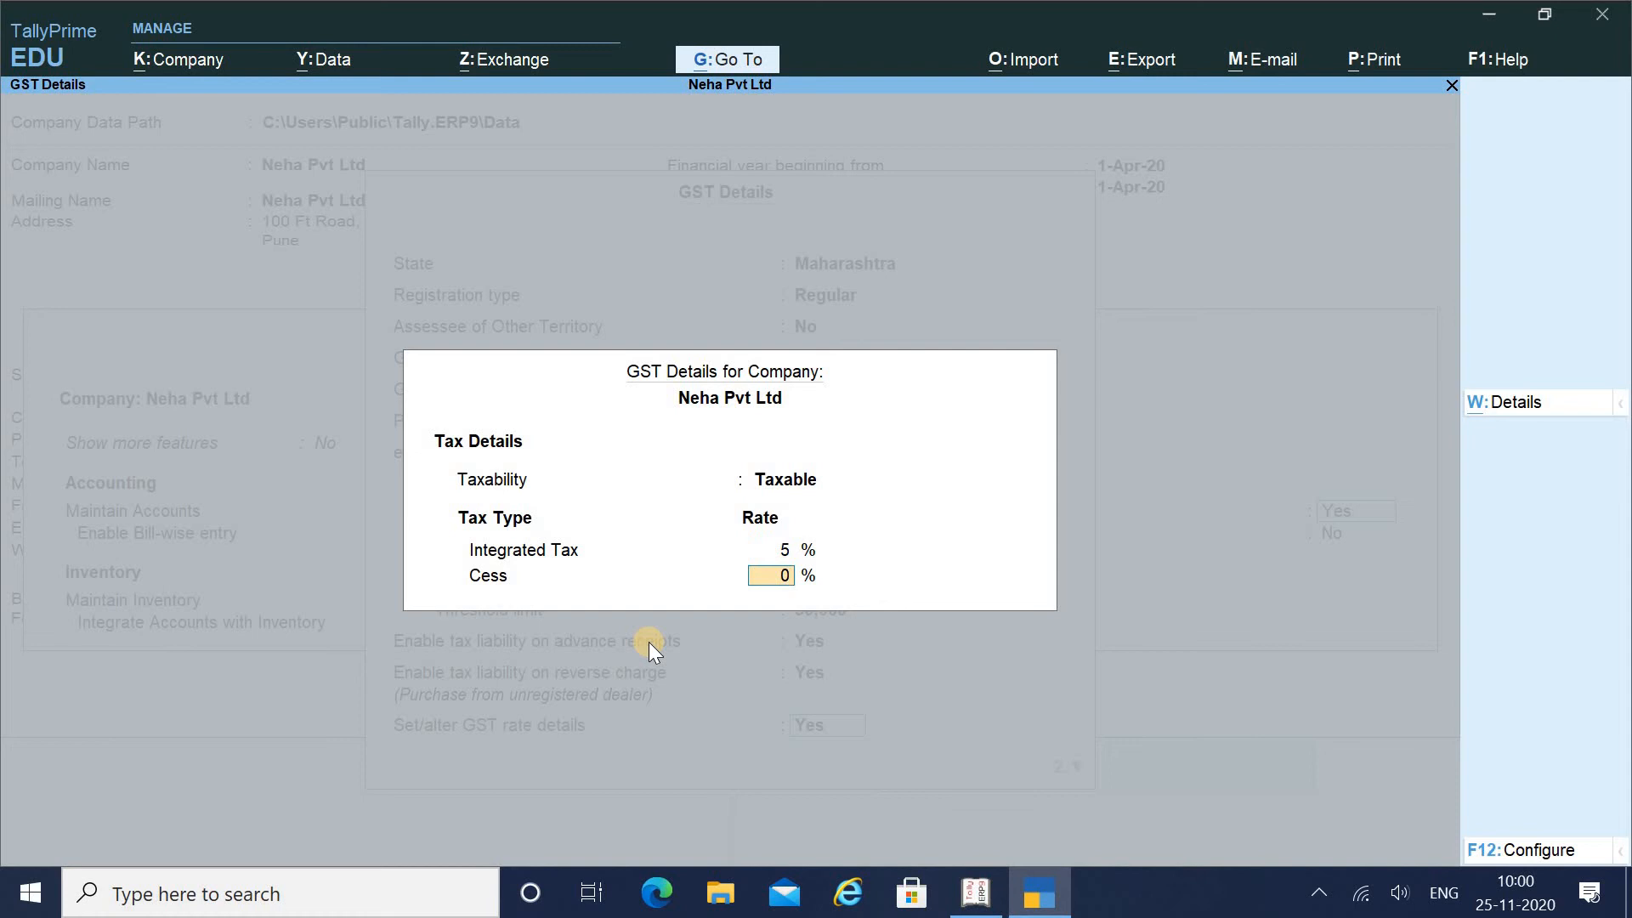
key(Return)
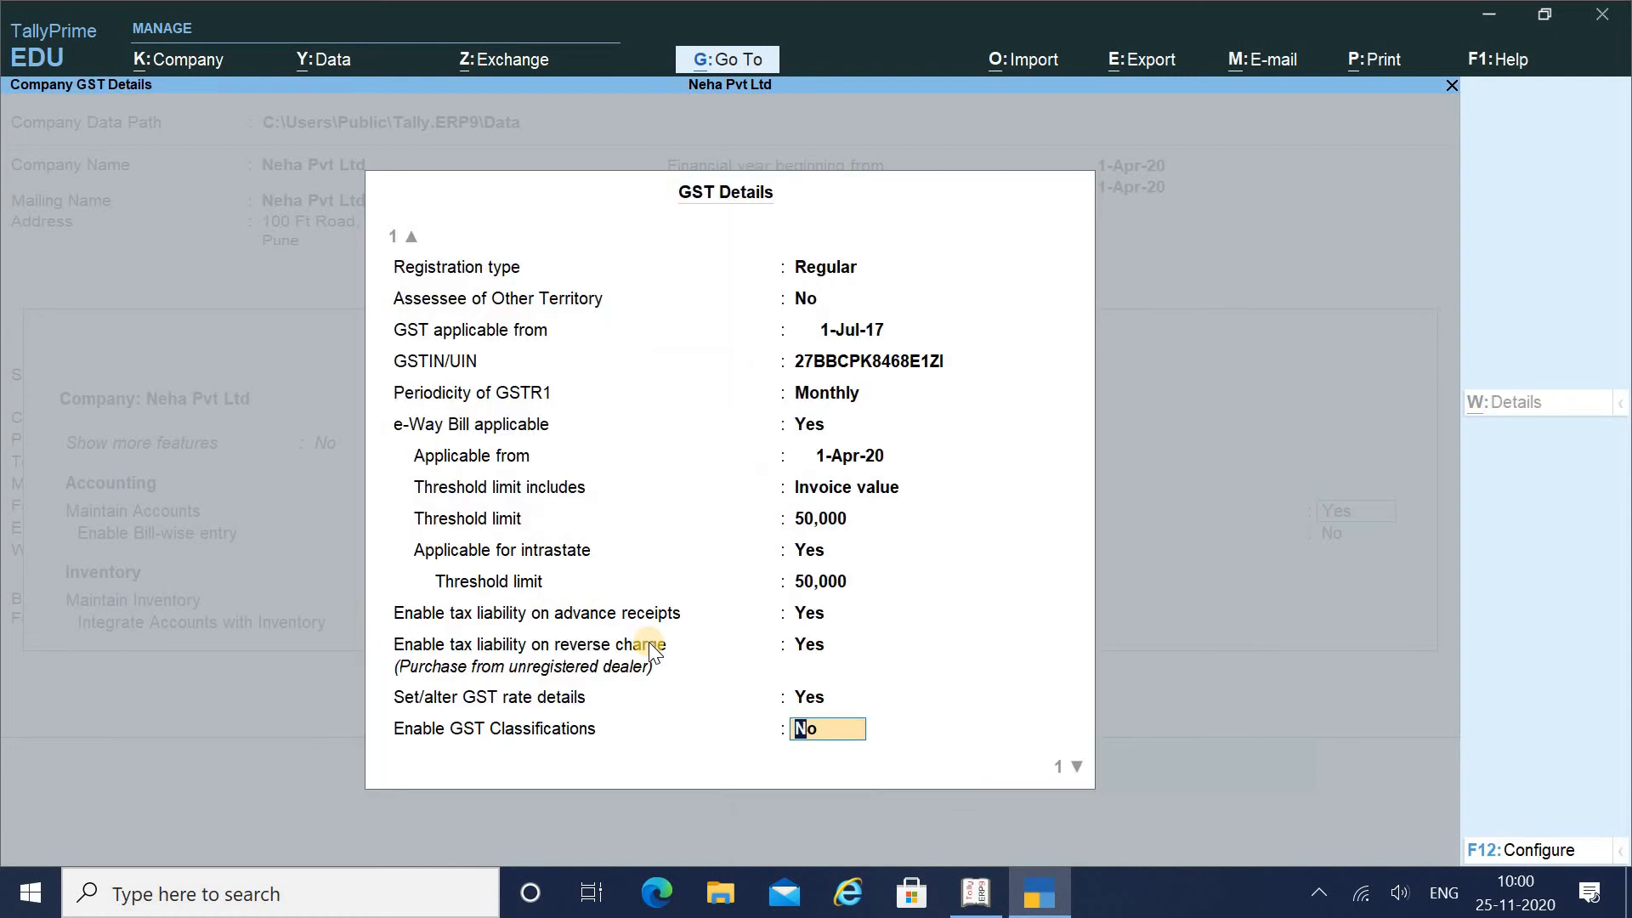
key(Return)
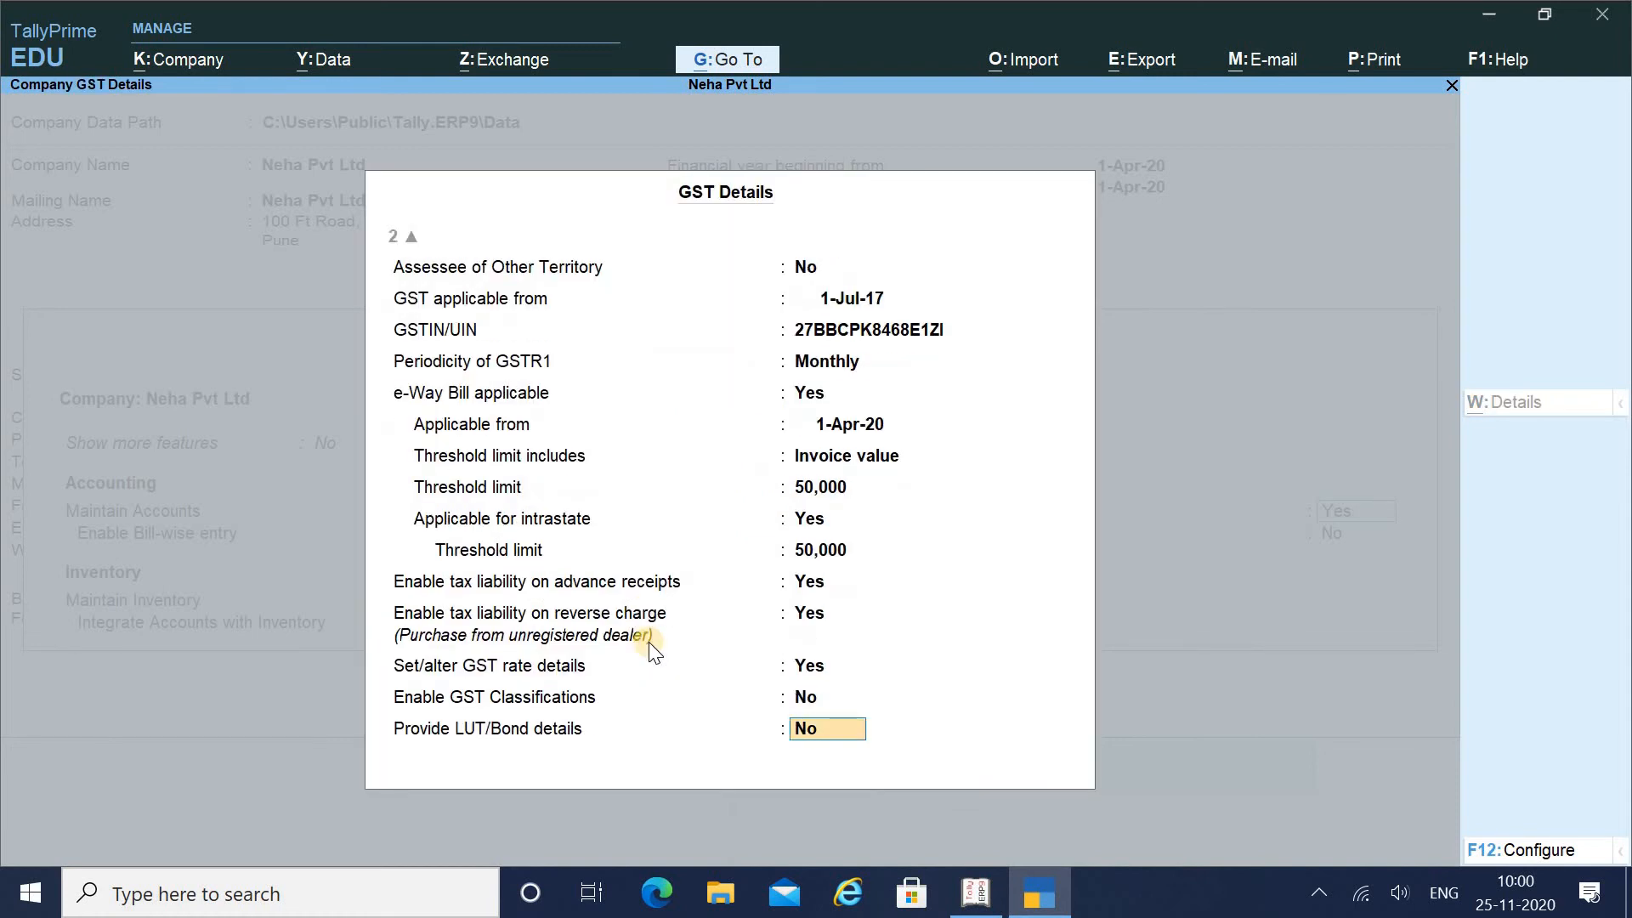
key(Return)
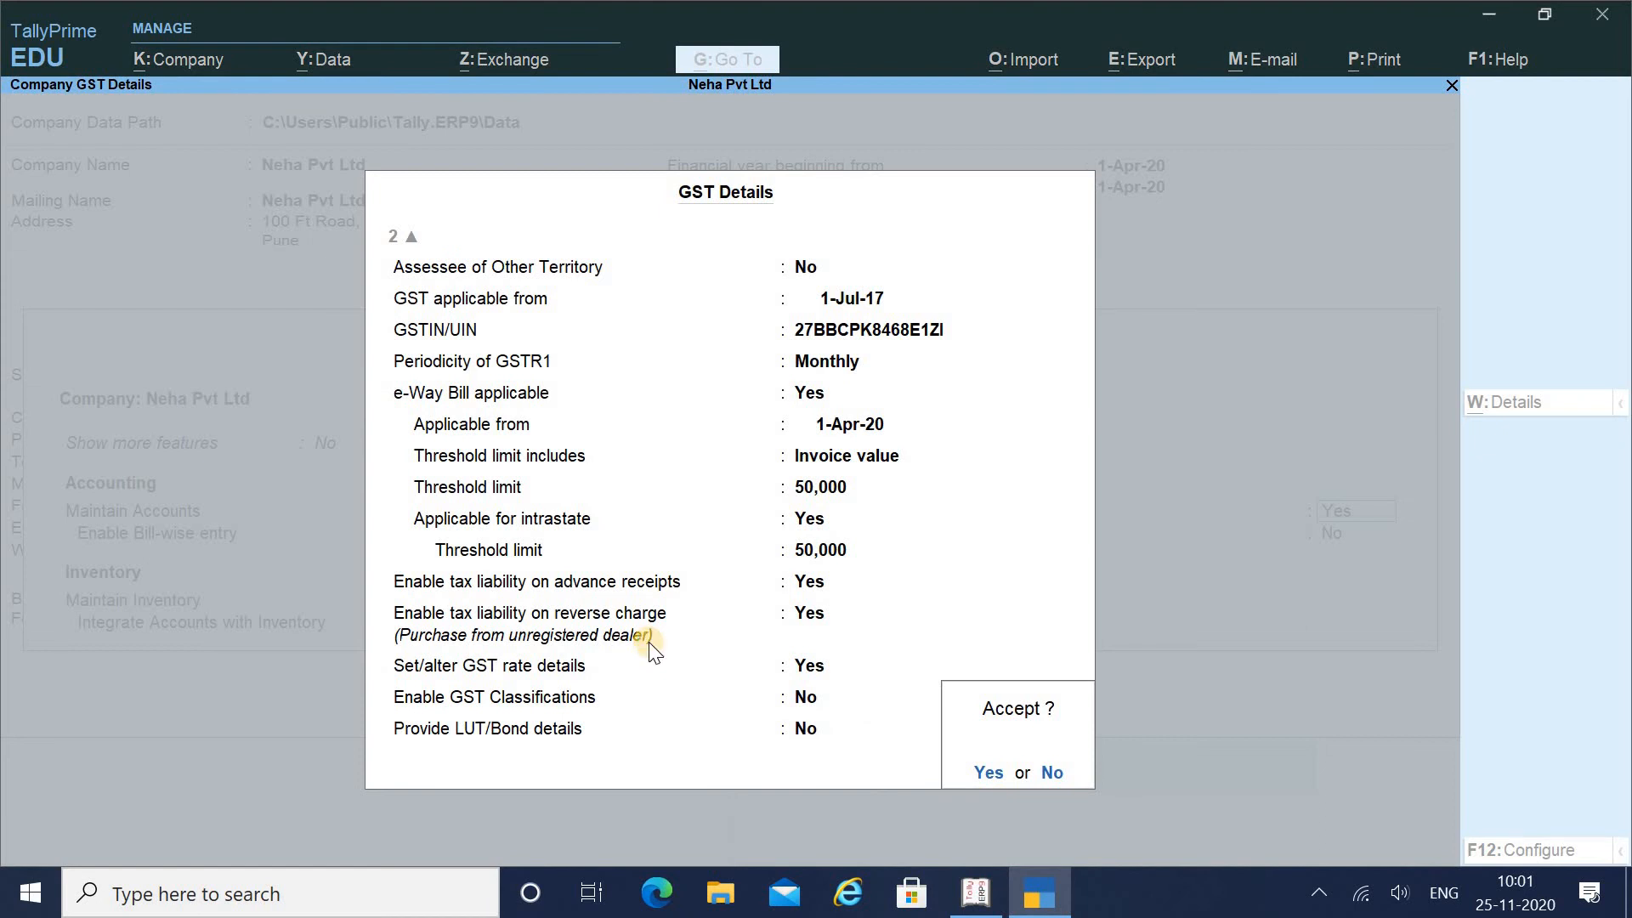
key(Return)
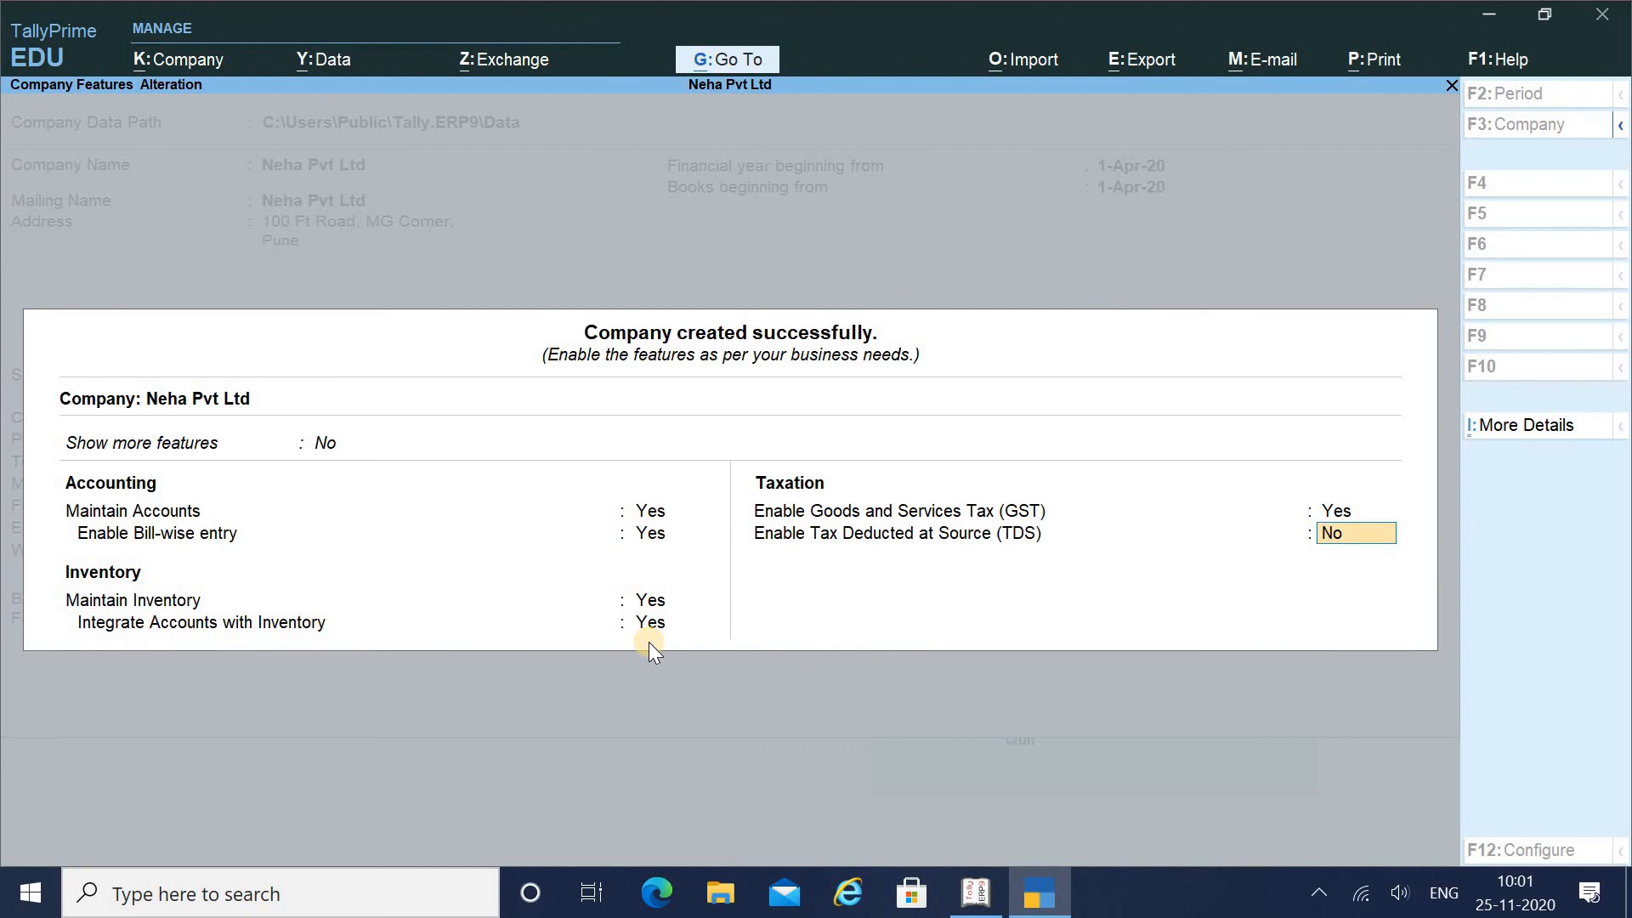
Enable TDS and enter the company's TAN registration number
text(y)
key(Return)
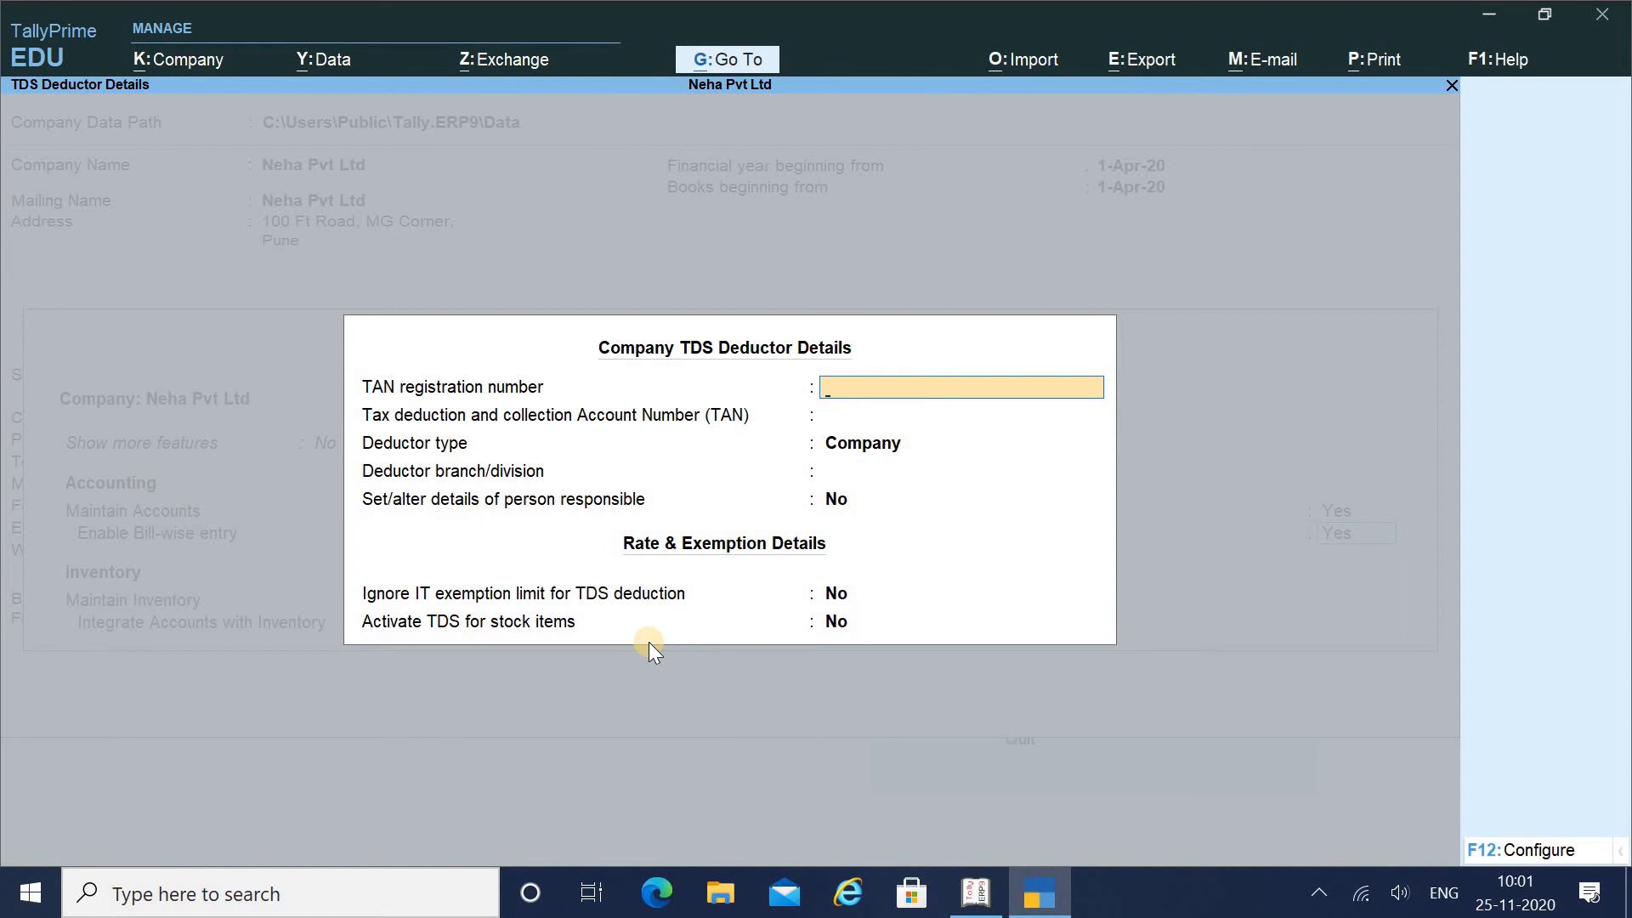
key(Return)
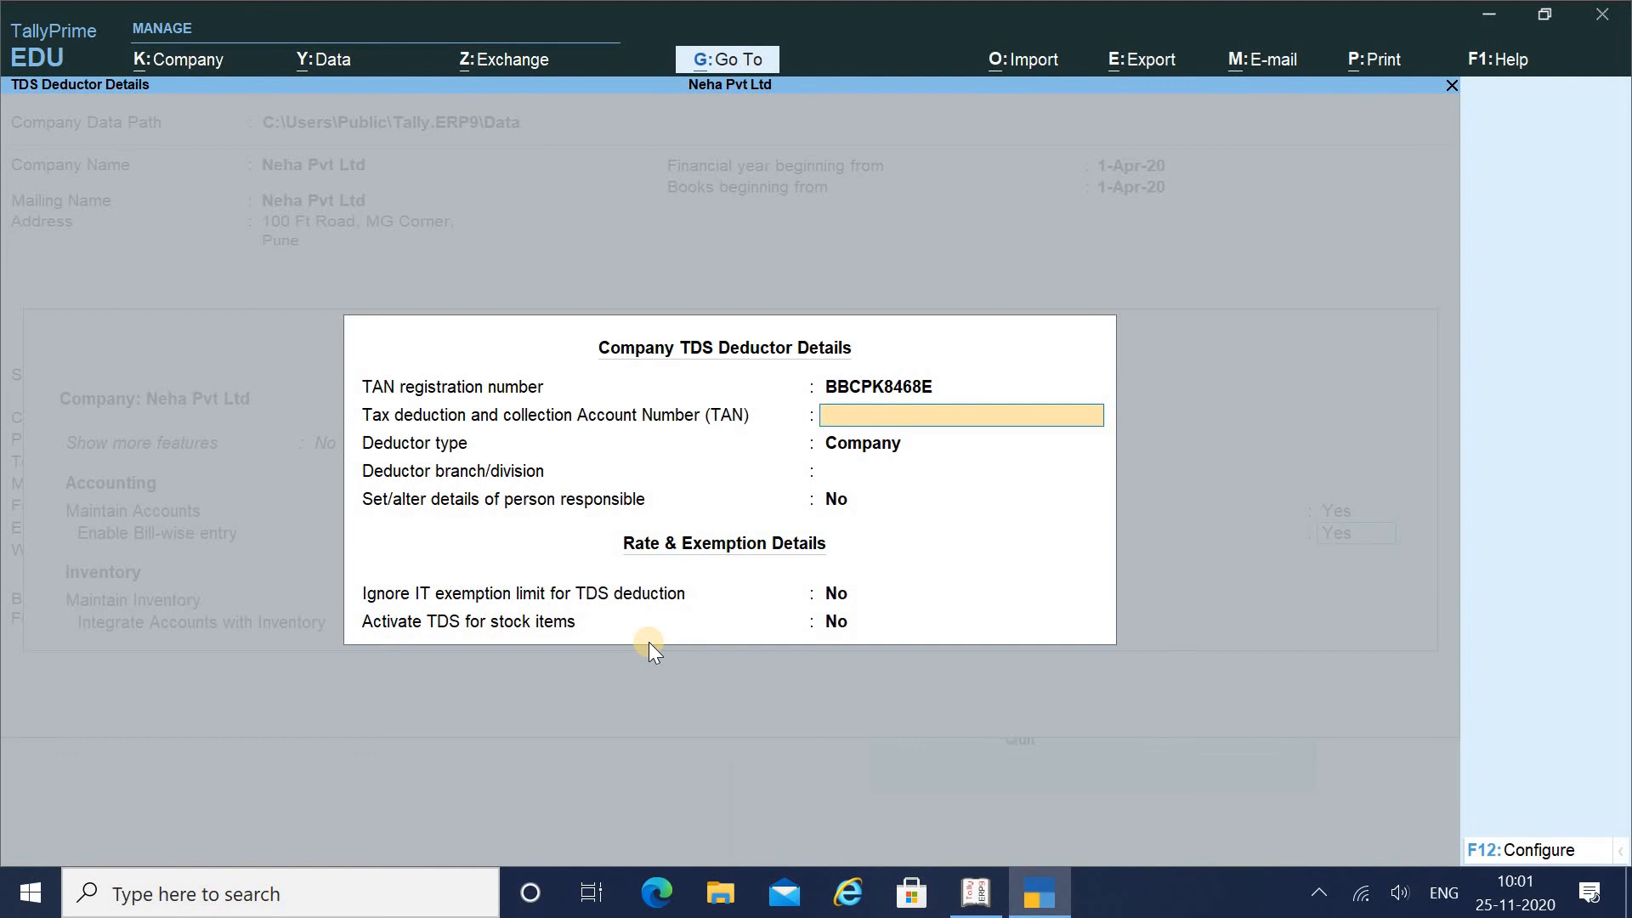
Choose Individual/HUF as deductor type, leaving branch, responsible person and IT exemption at defaults
key(Return)
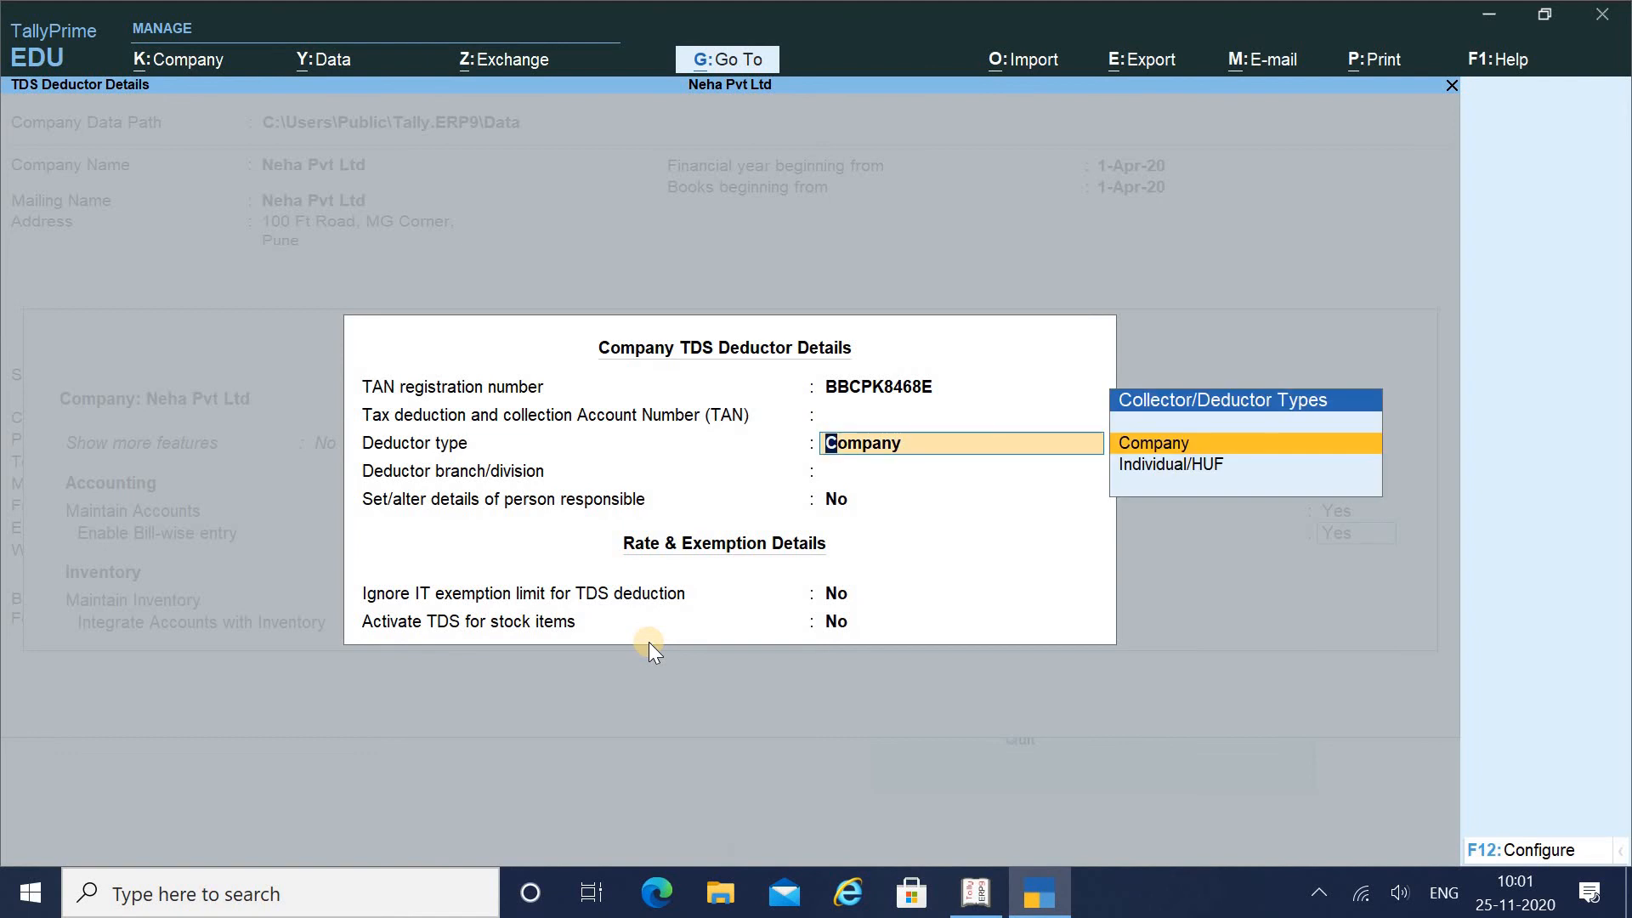
key(Down)
key(Return)
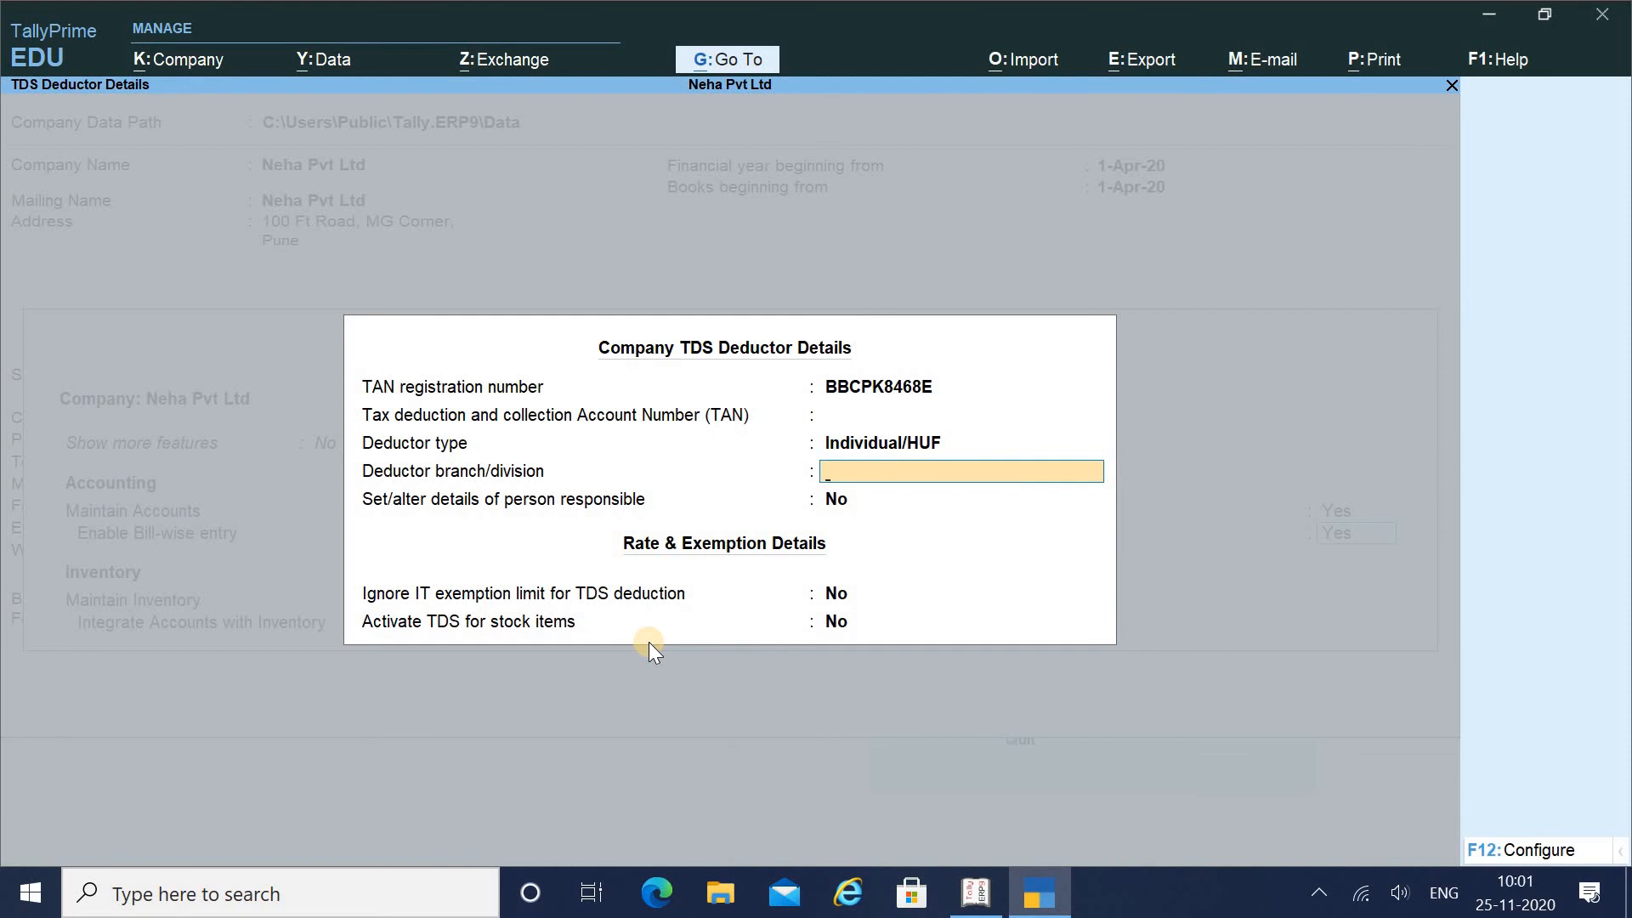
key(Return)
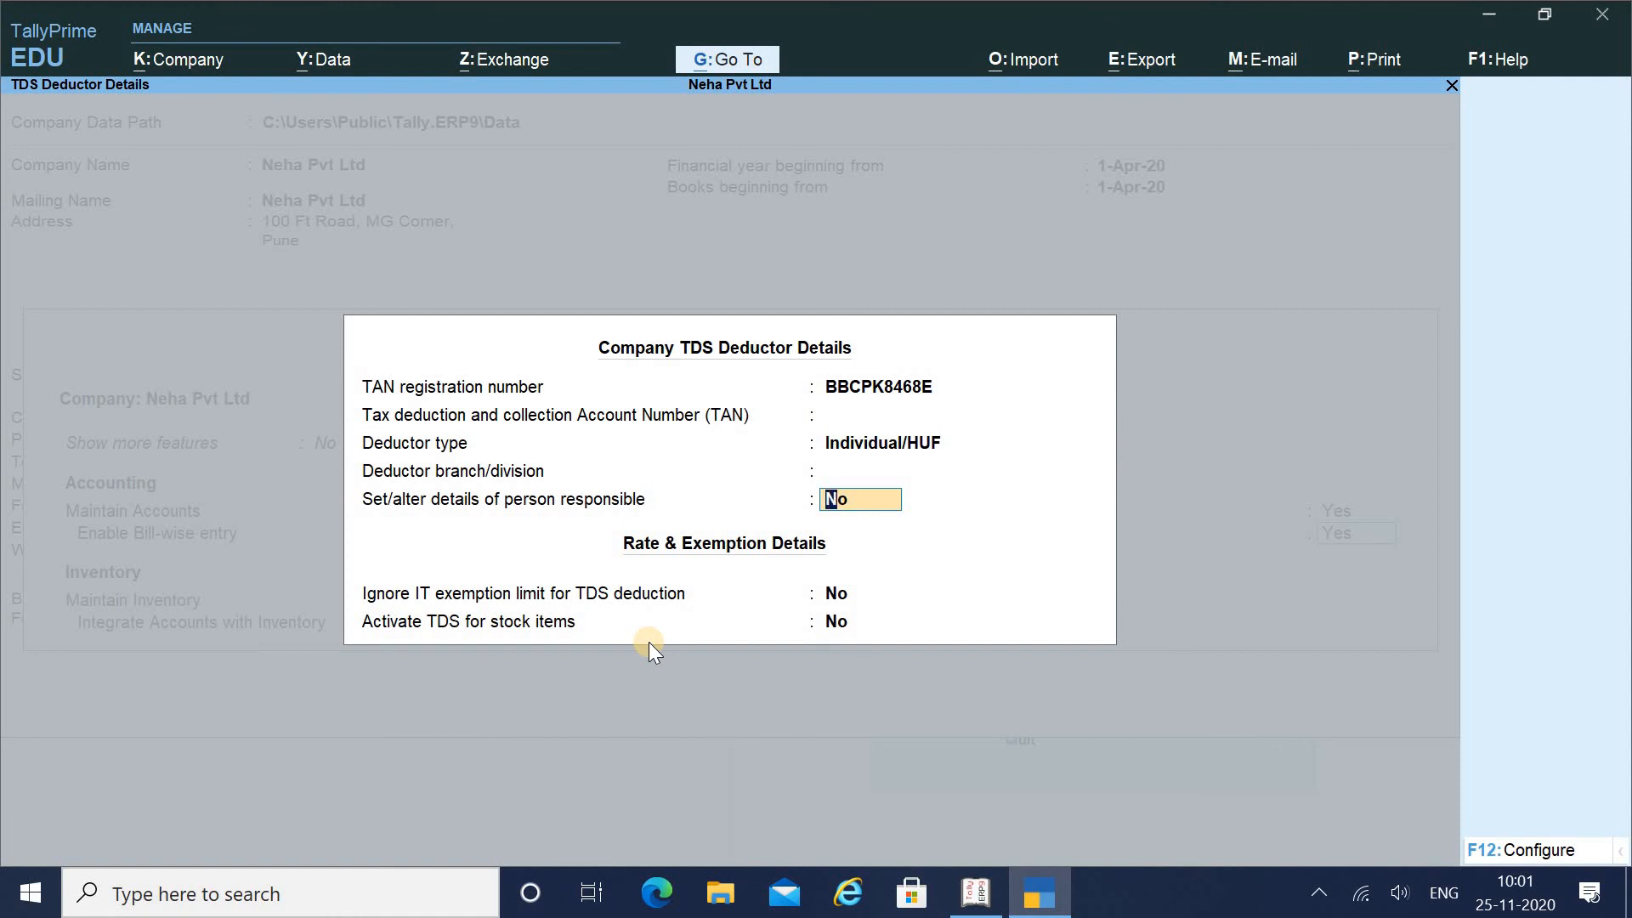
key(Return)
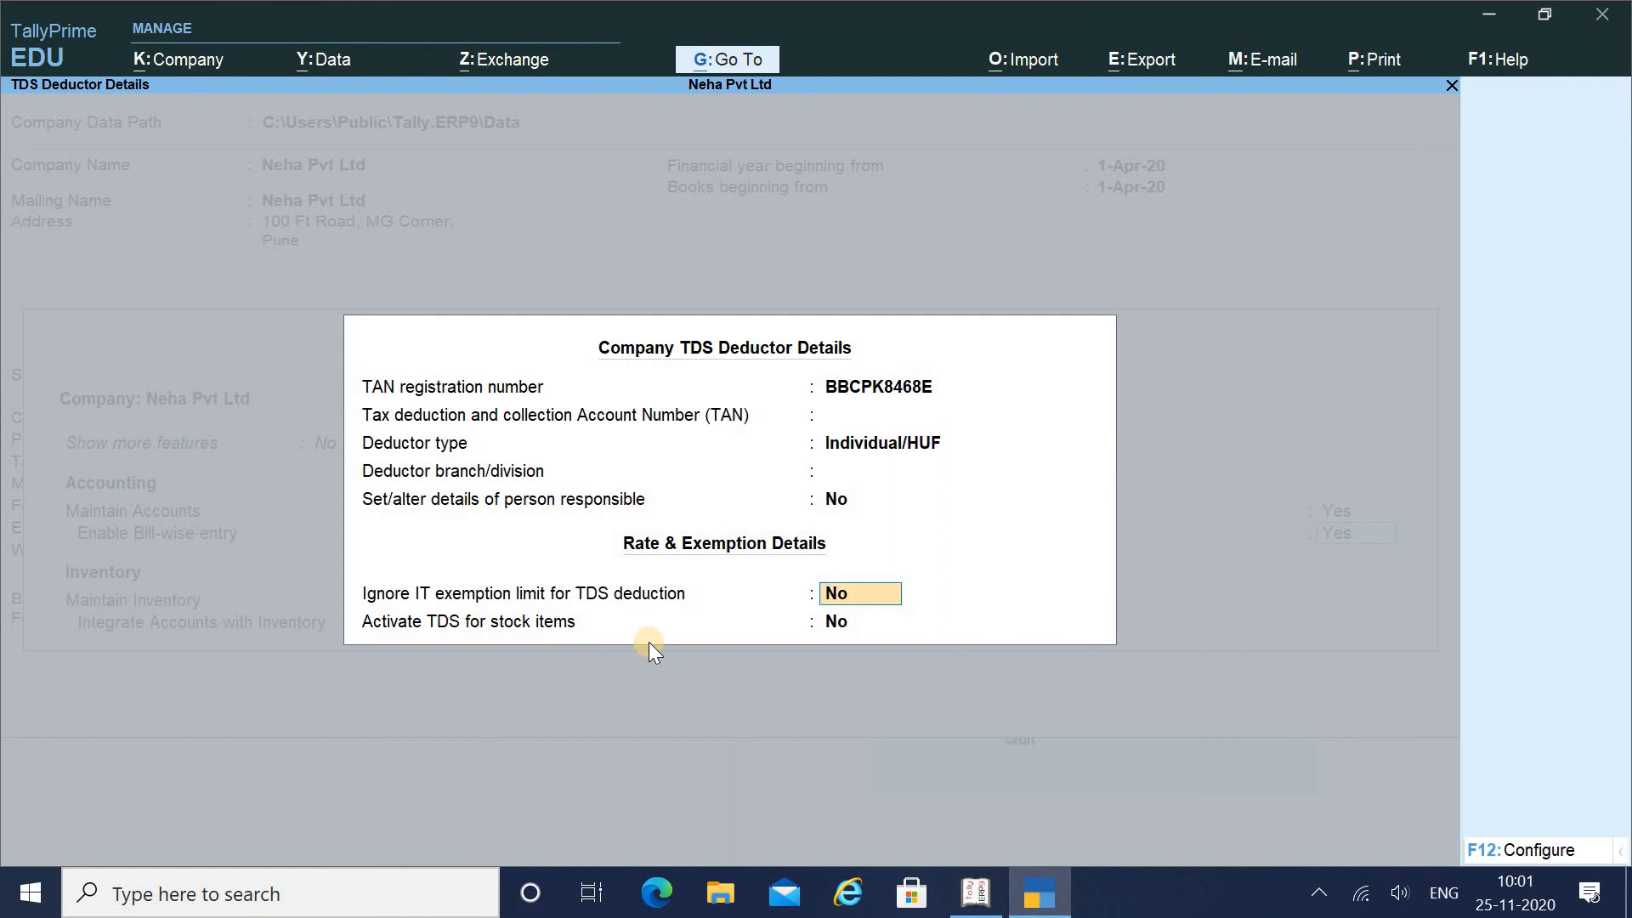
key(Return)
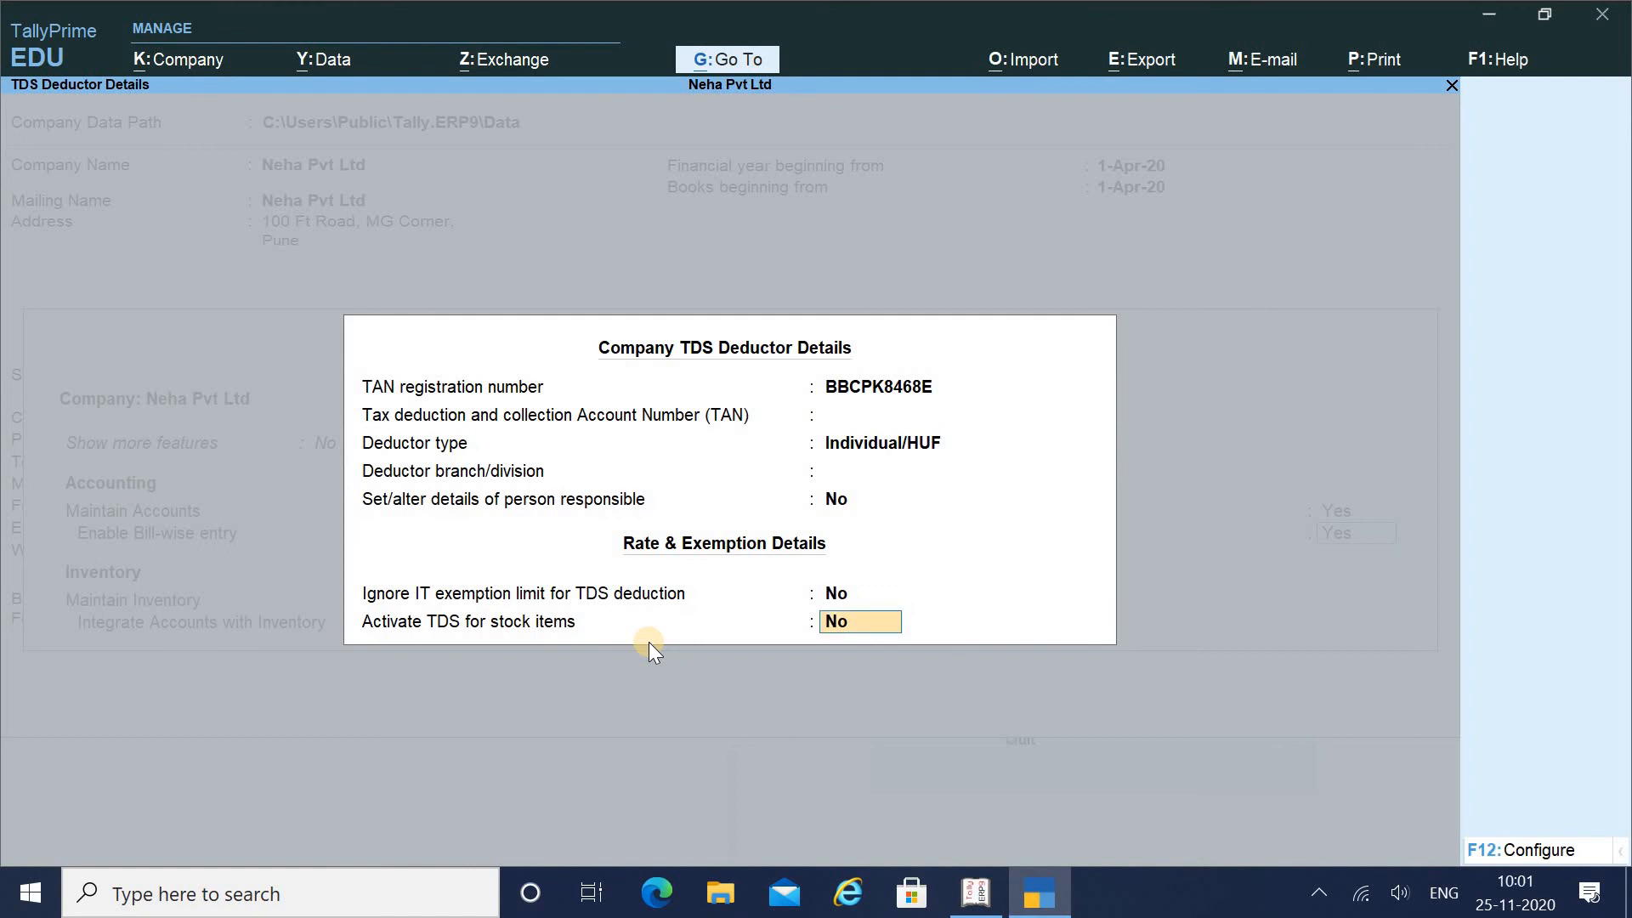
key(Return)
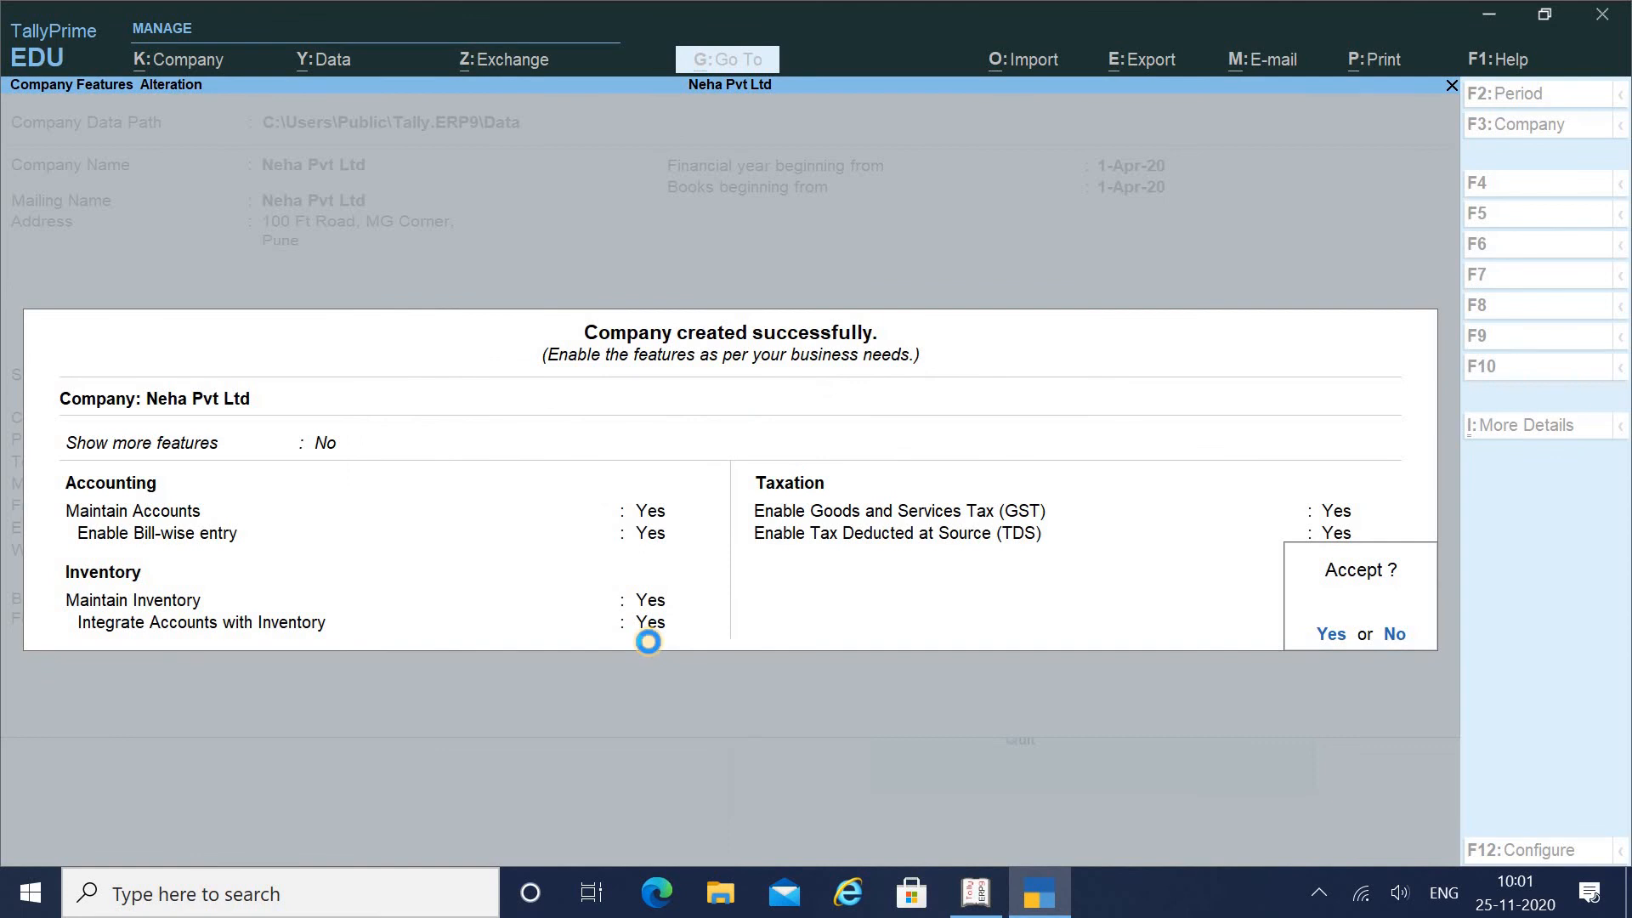
Accept the GST and TDS company features, then view the Educational Mode license information
key(Return)
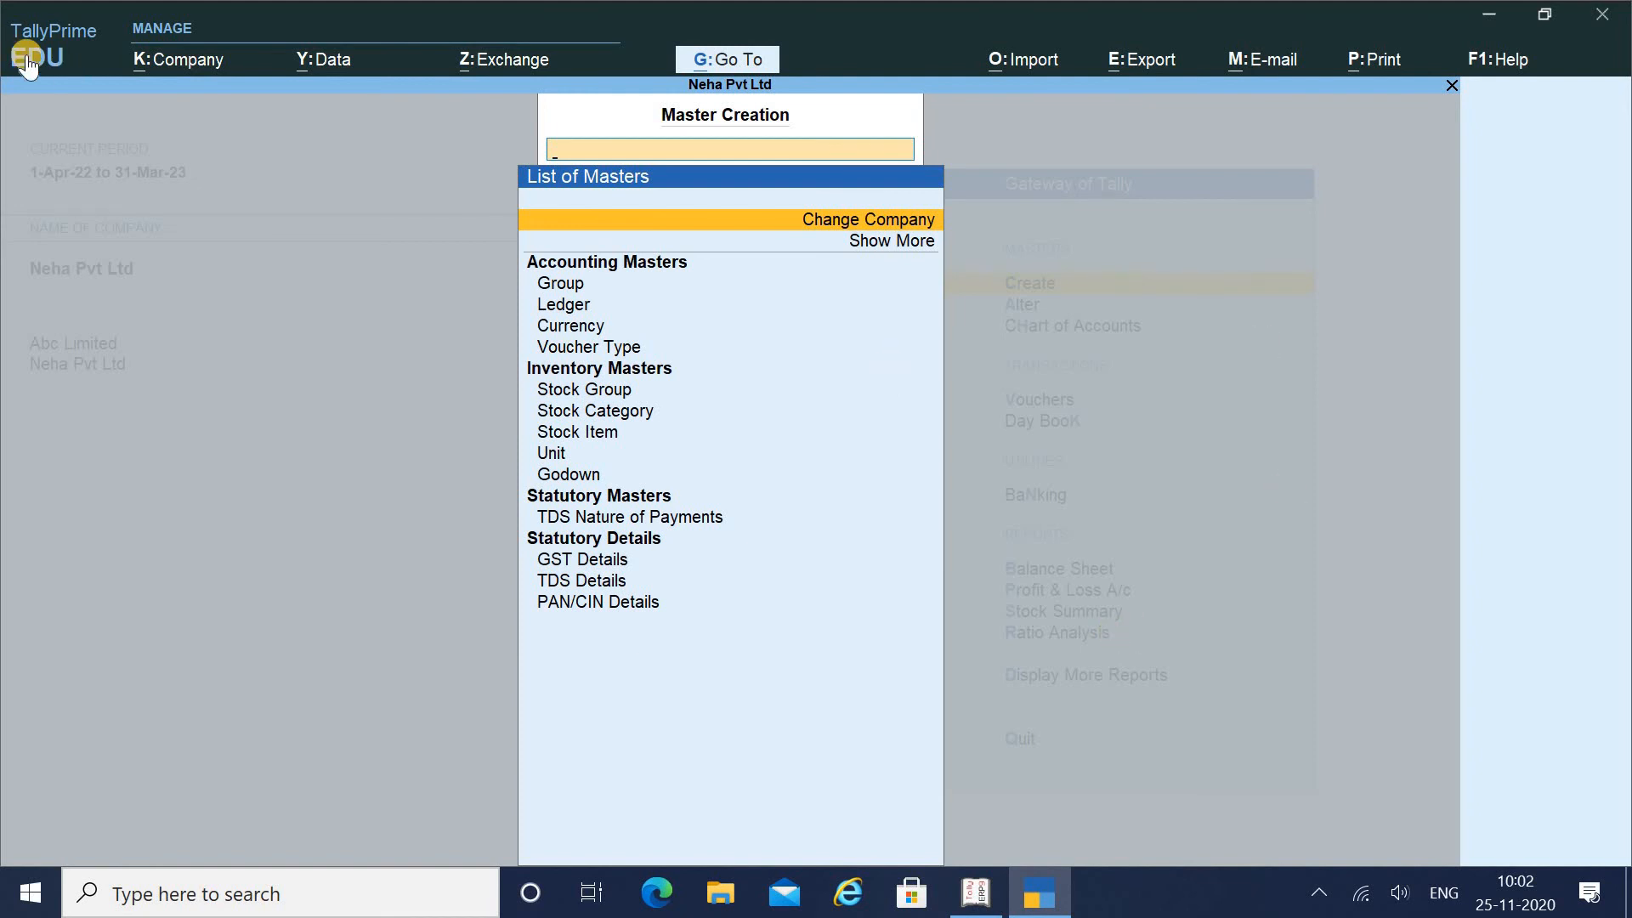
click(62, 58)
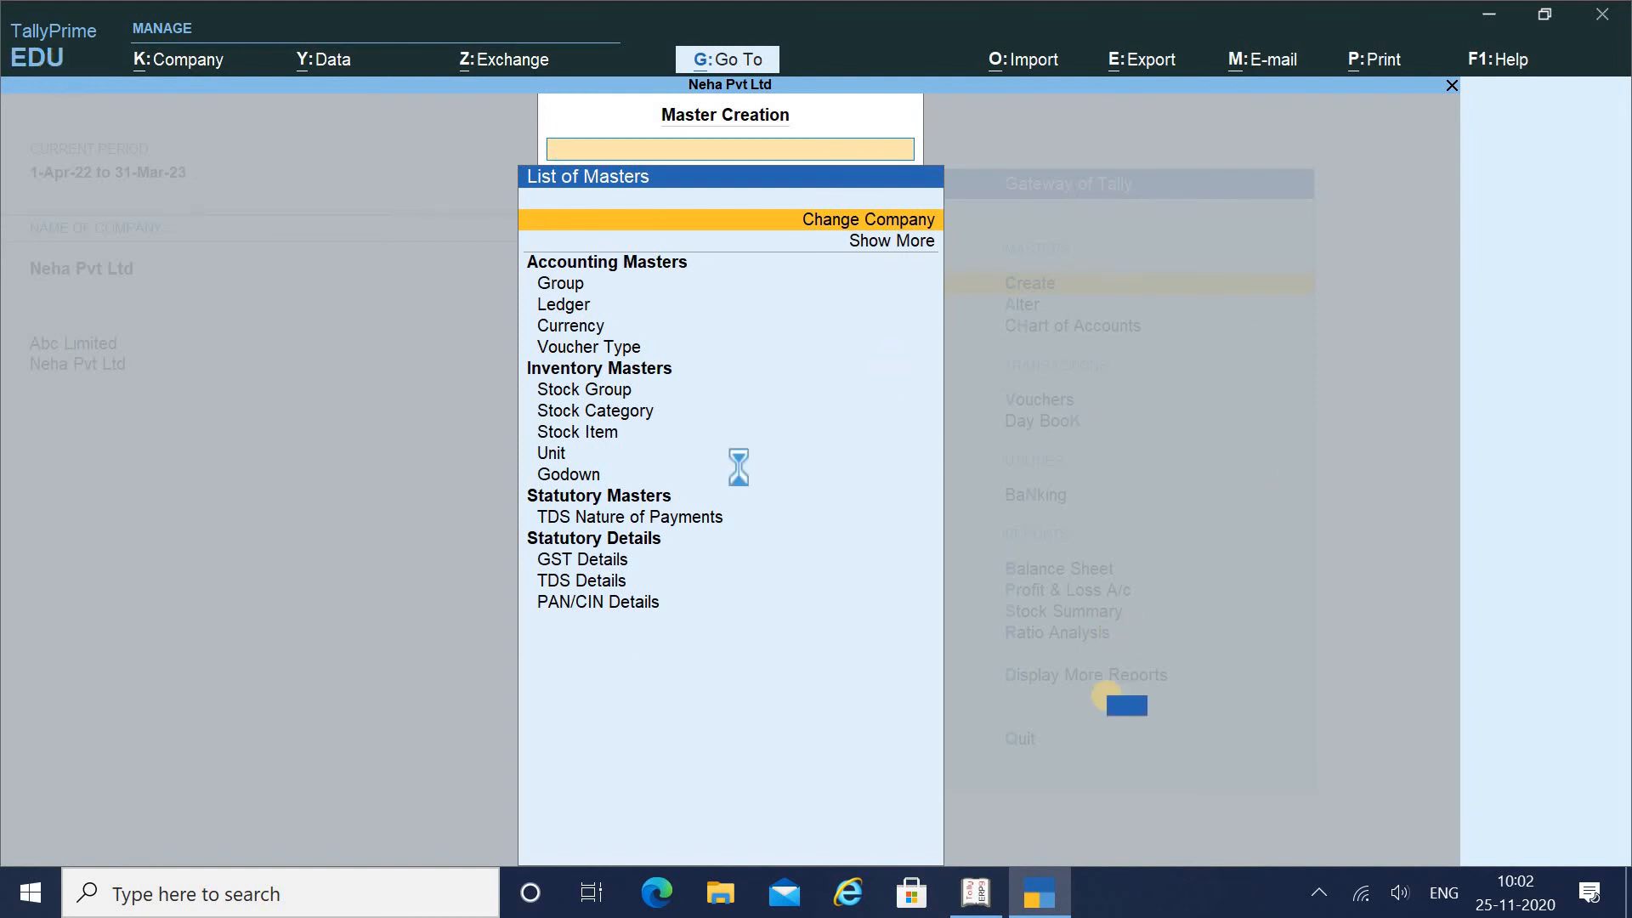